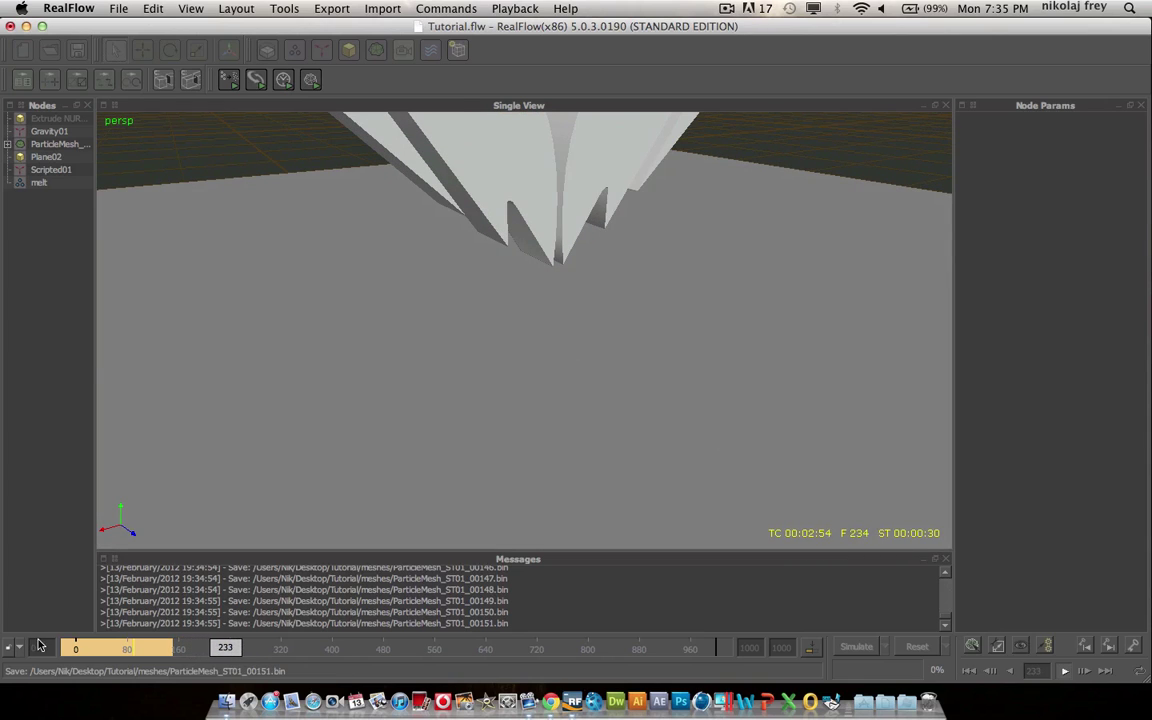
Play back and scrub through the finished melting simulation, viewing the liquid mesh on the ground plane from another angle.
click(1066, 671)
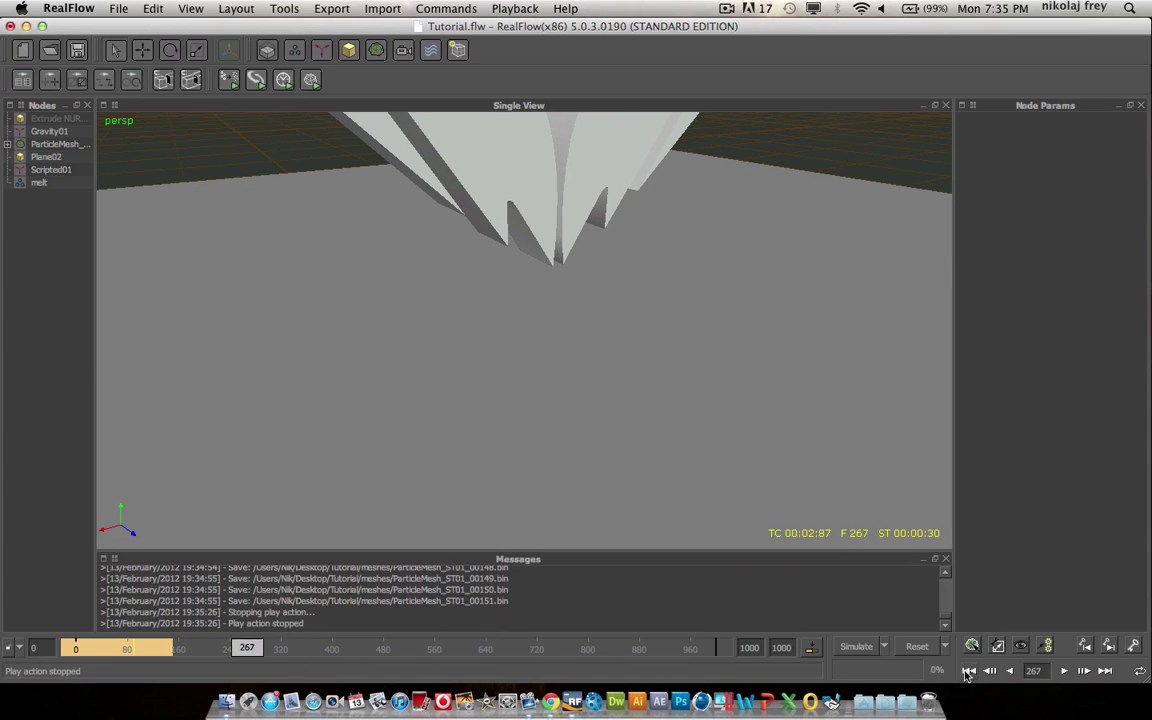
click(1066, 671)
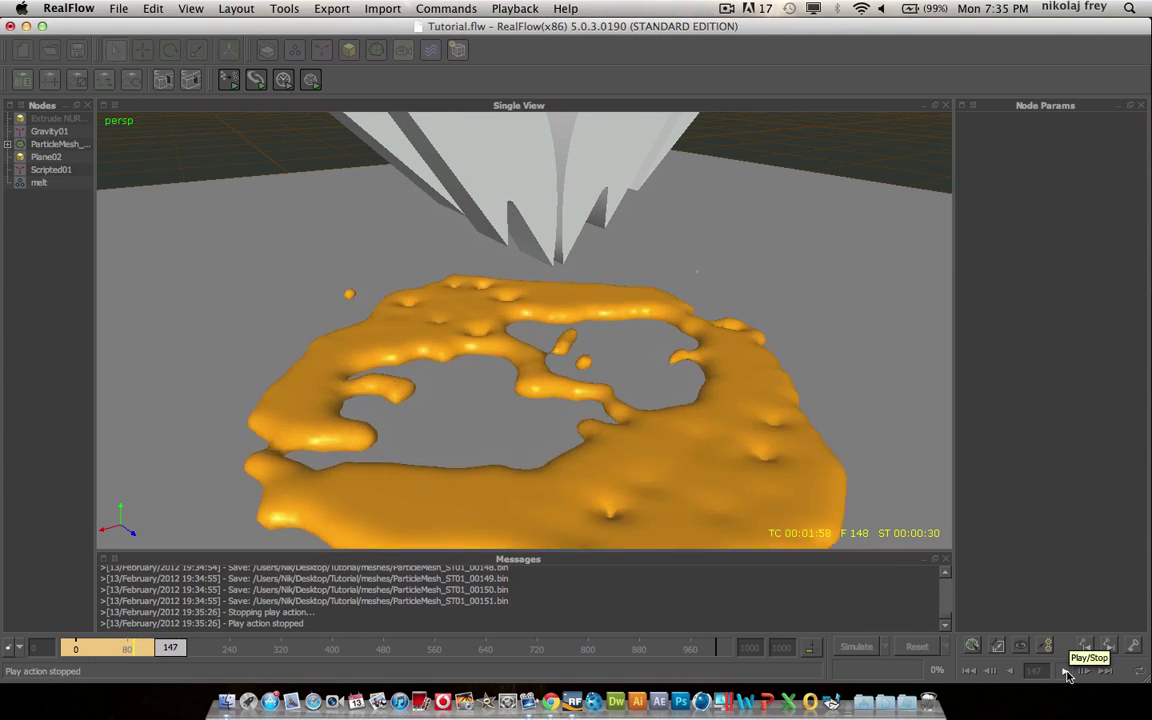
click(1066, 671)
alt+drag(898, 428, 676, 326)
drag(185, 649, 113, 650)
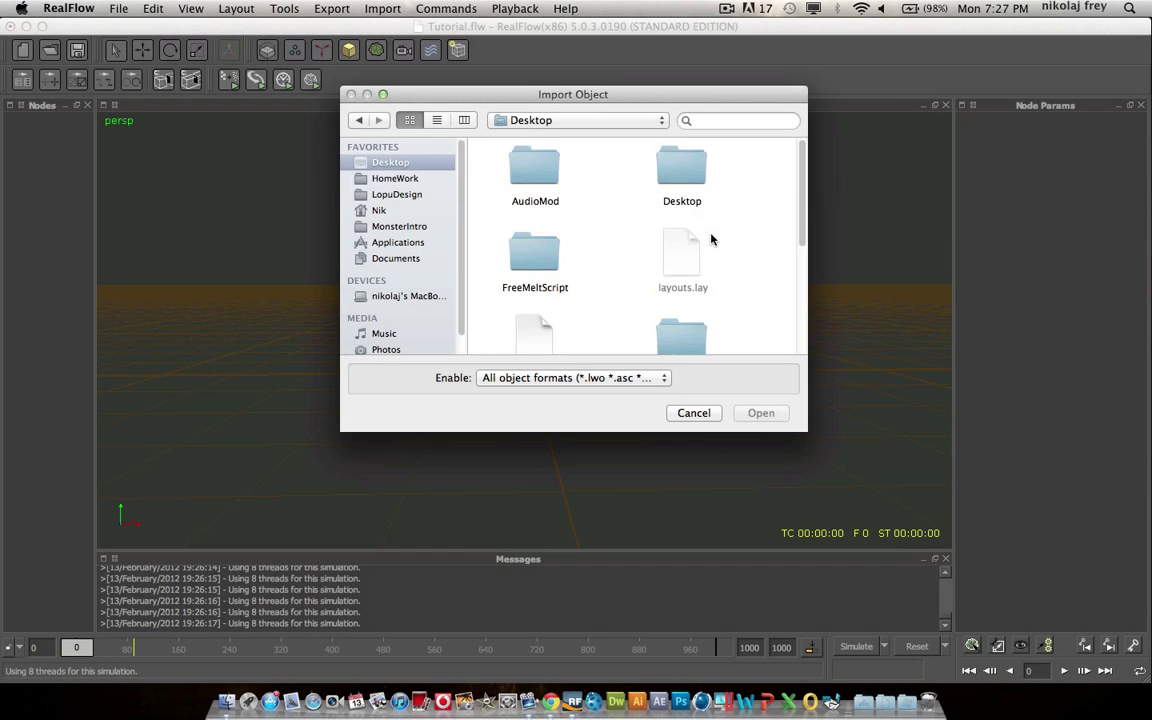
Import the extruded wing-shaped model from the Desktop into the empty scene.
scroll(600, 255, down, 2)
click(524, 314)
double_click(524, 314)
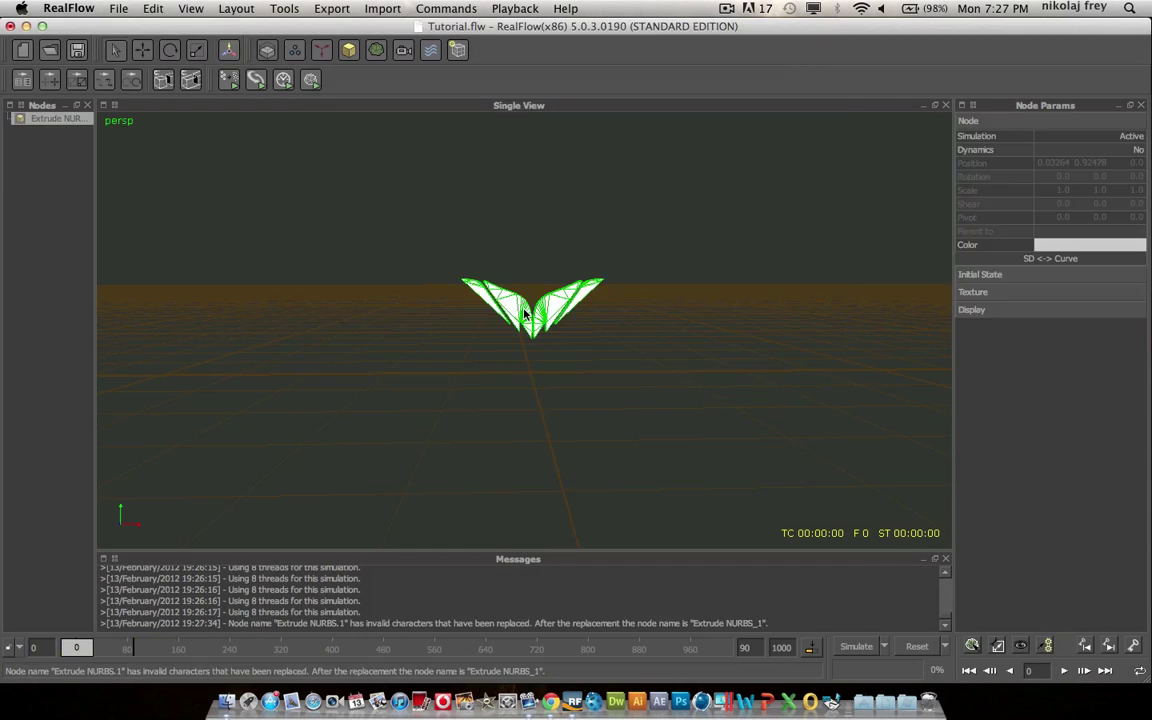
Add a Fill Object particle emitter to the scene.
alt+middle_drag(820, 267, 785, 391)
mouse_move(838, 296)
alt+mouse_down()
mouse_move(732, 301)
mouse_move(849, 291)
mouse_move(805, 275)
mouse_move(771, 309)
mouse_move(838, 303)
mouse_move(843, 285)
mouse_move(830, 286)
mouse_move(836, 294)
alt+mouse_up()
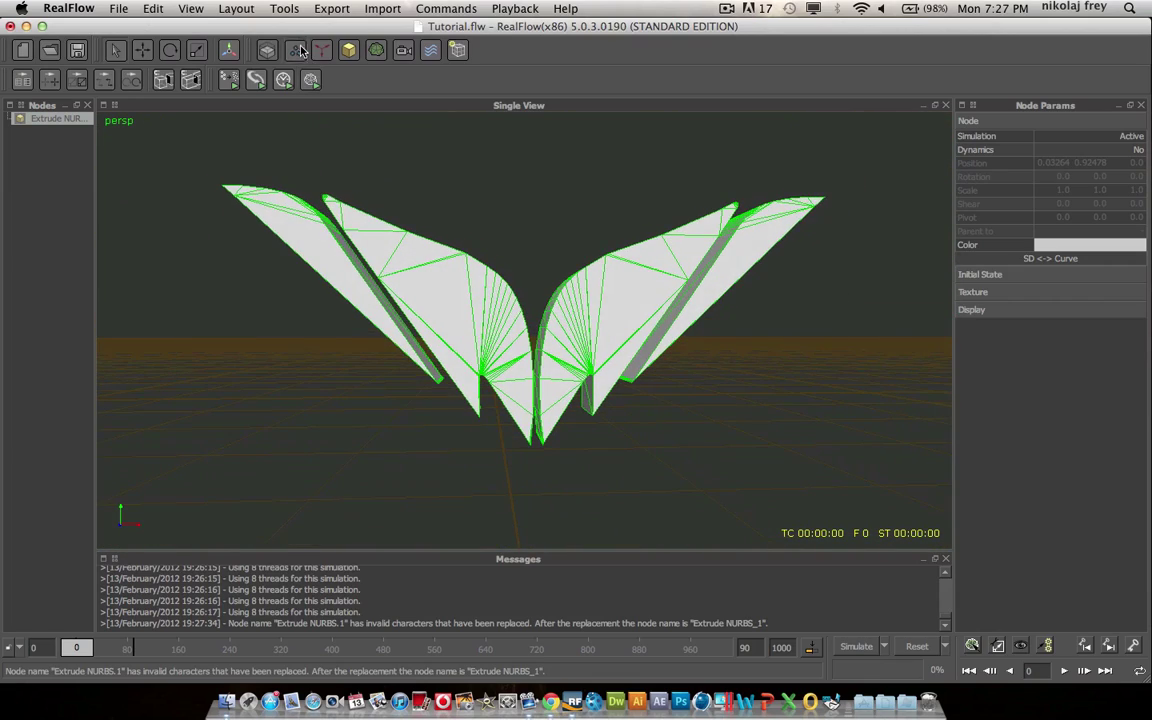
click(297, 50)
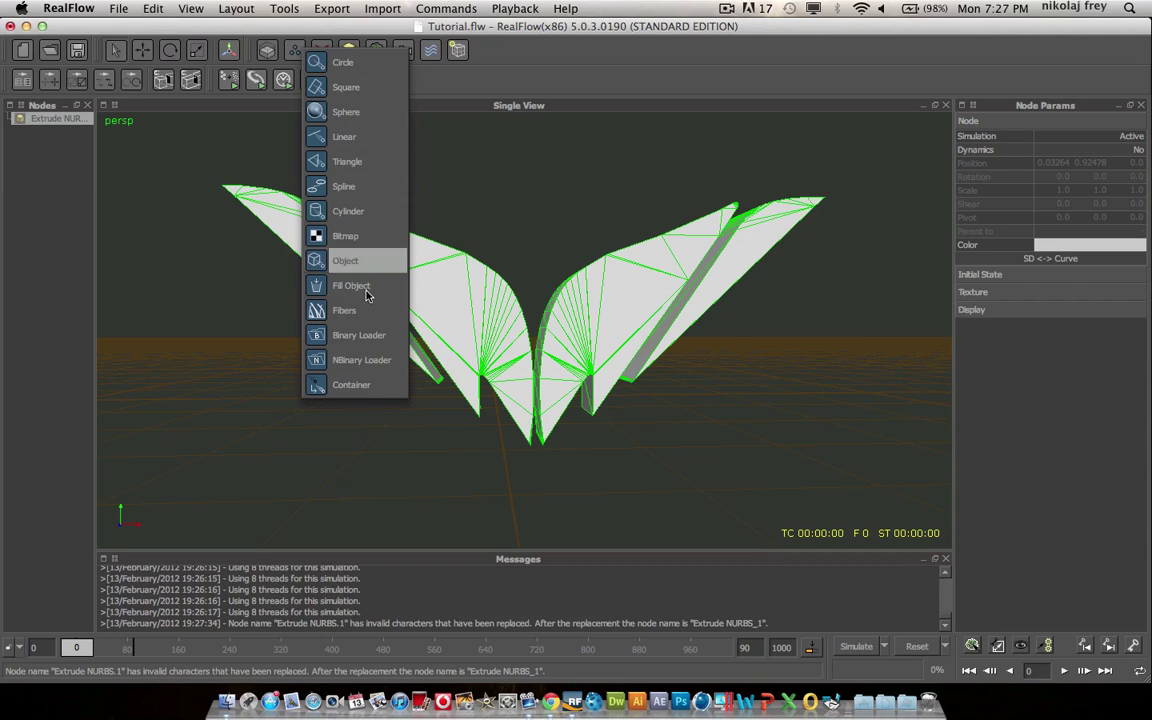
click(352, 286)
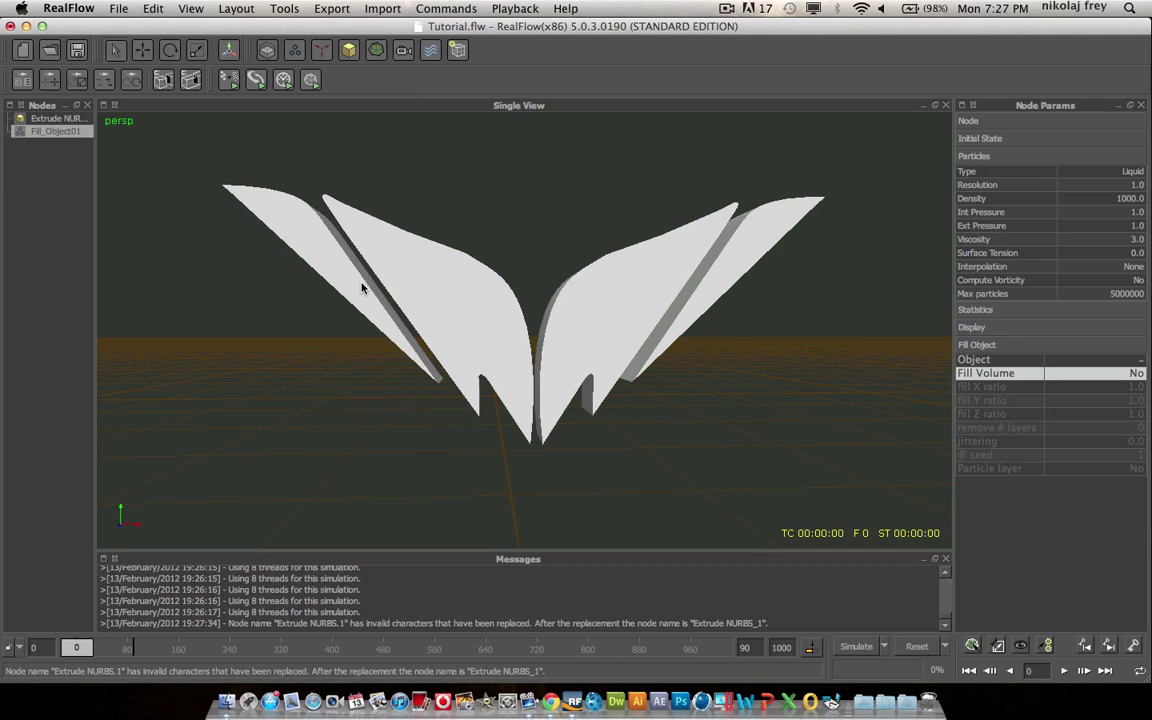
Set the fill emitter's particle resolution to 15 and its density to 1200.
double_click(1137, 185)
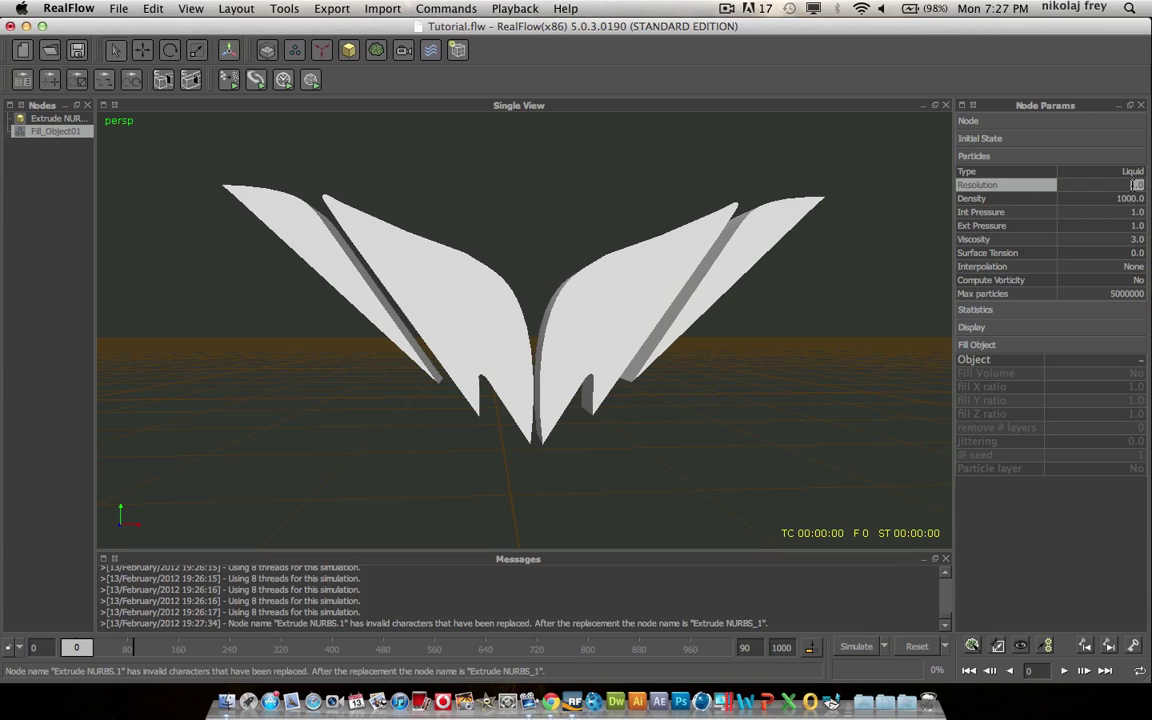
text(15)
key(Tab)
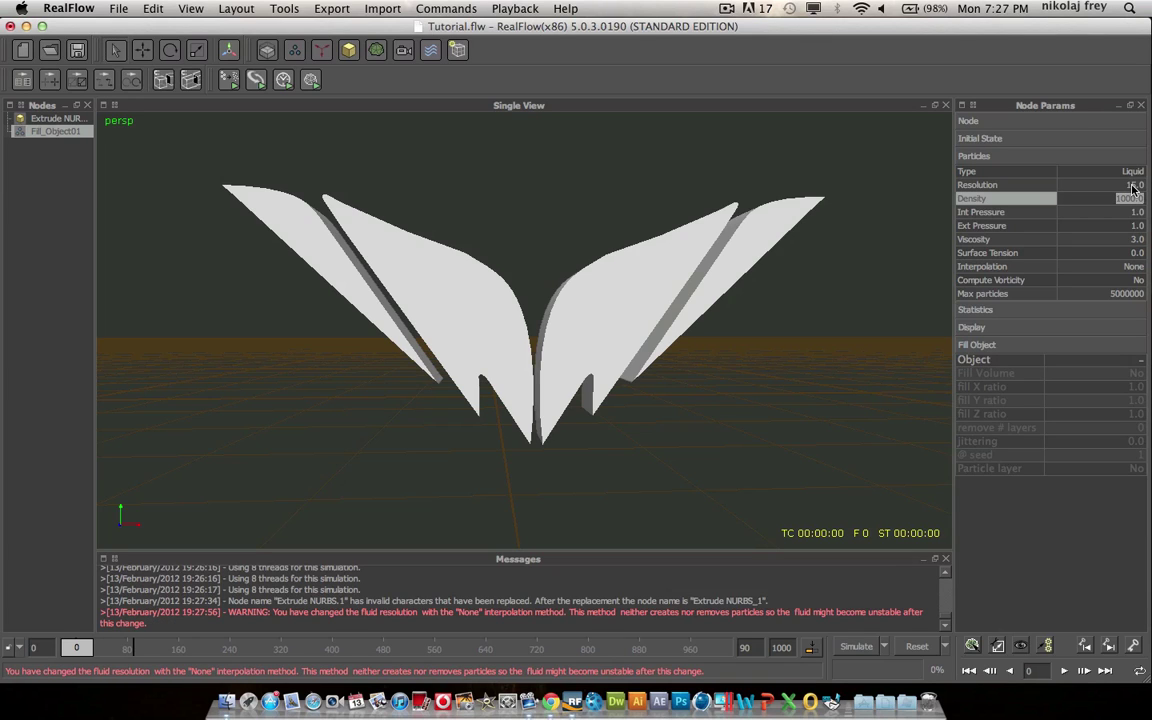
text(1200)
key(Tab)
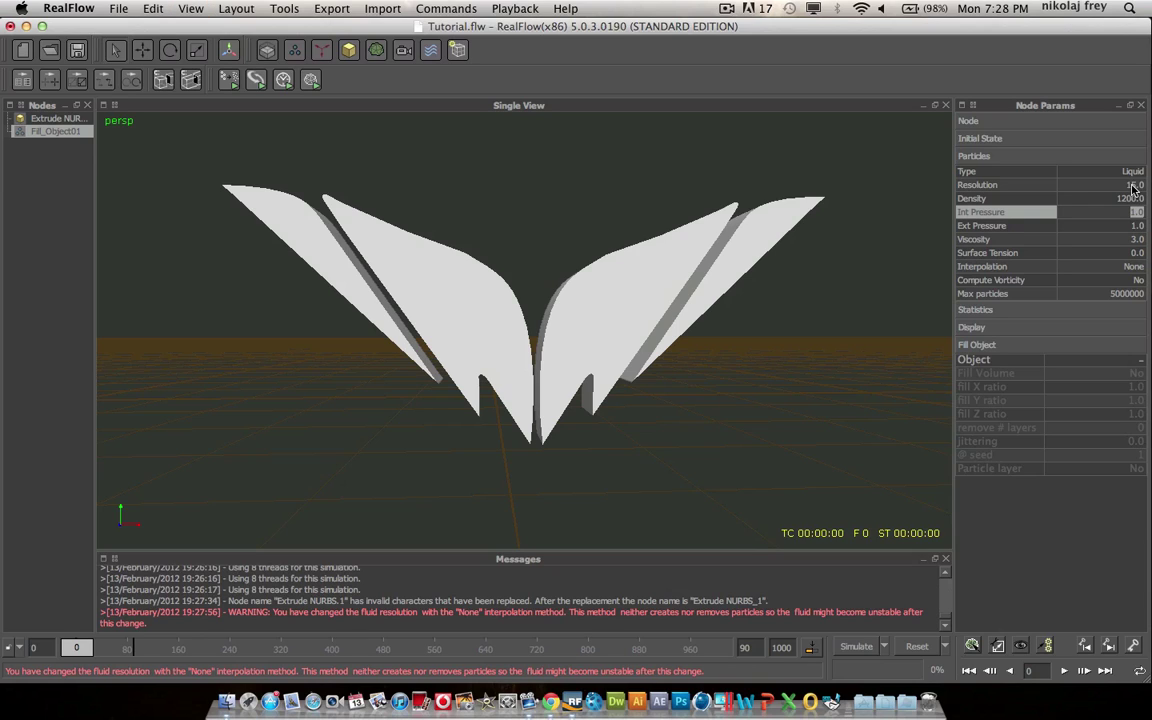
Set the fill emitter's internal pressure to 2.
text(6)
key(Tab)
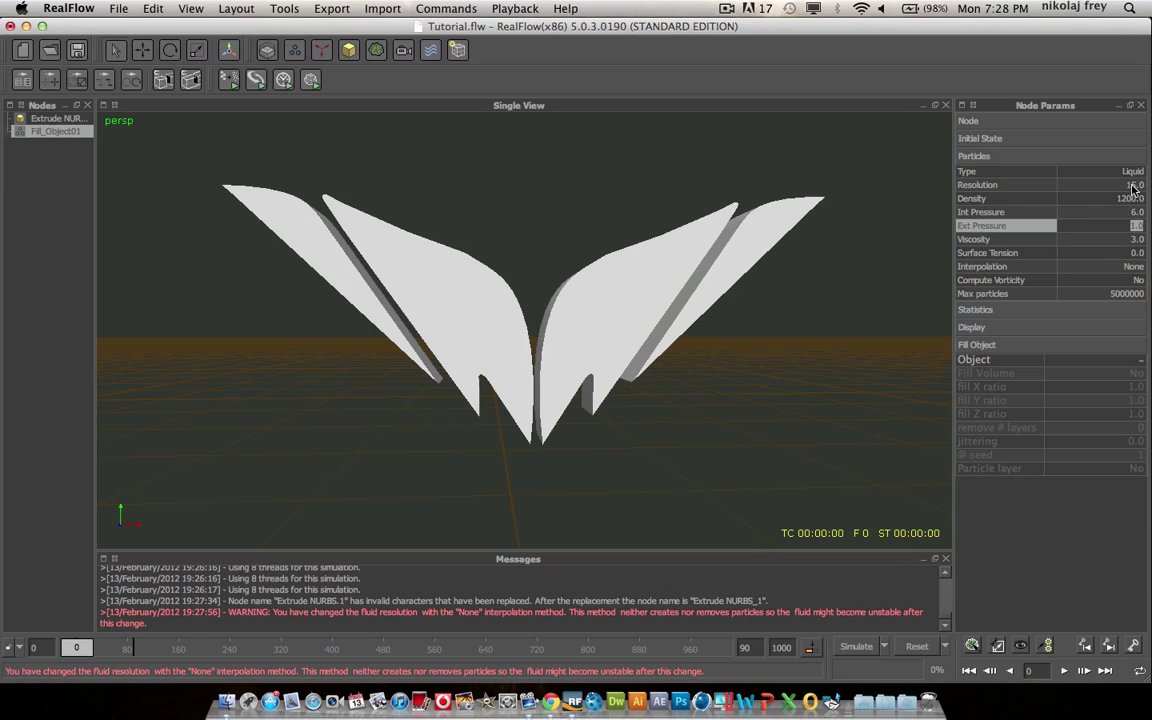
click(1140, 213)
text(2)
key(Tab)
Set the fill emitter's viscosity to 1 and its surface tension to 2.
click(1134, 239)
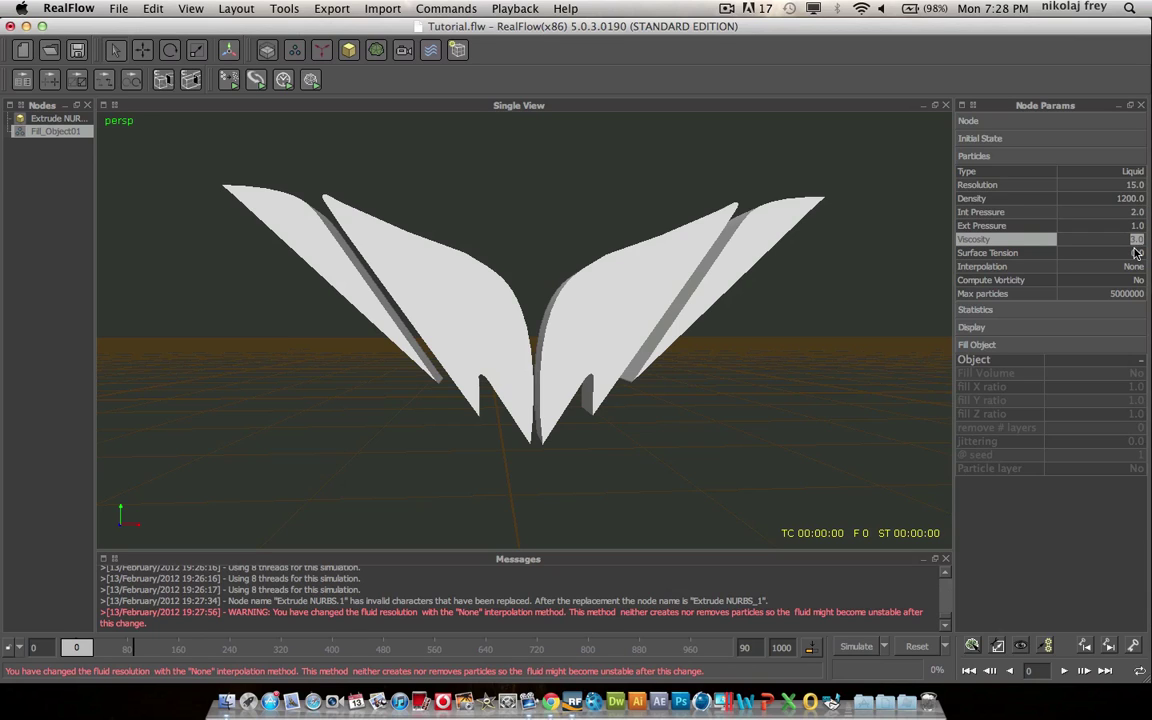
key(BackSpace)
key(Tab)
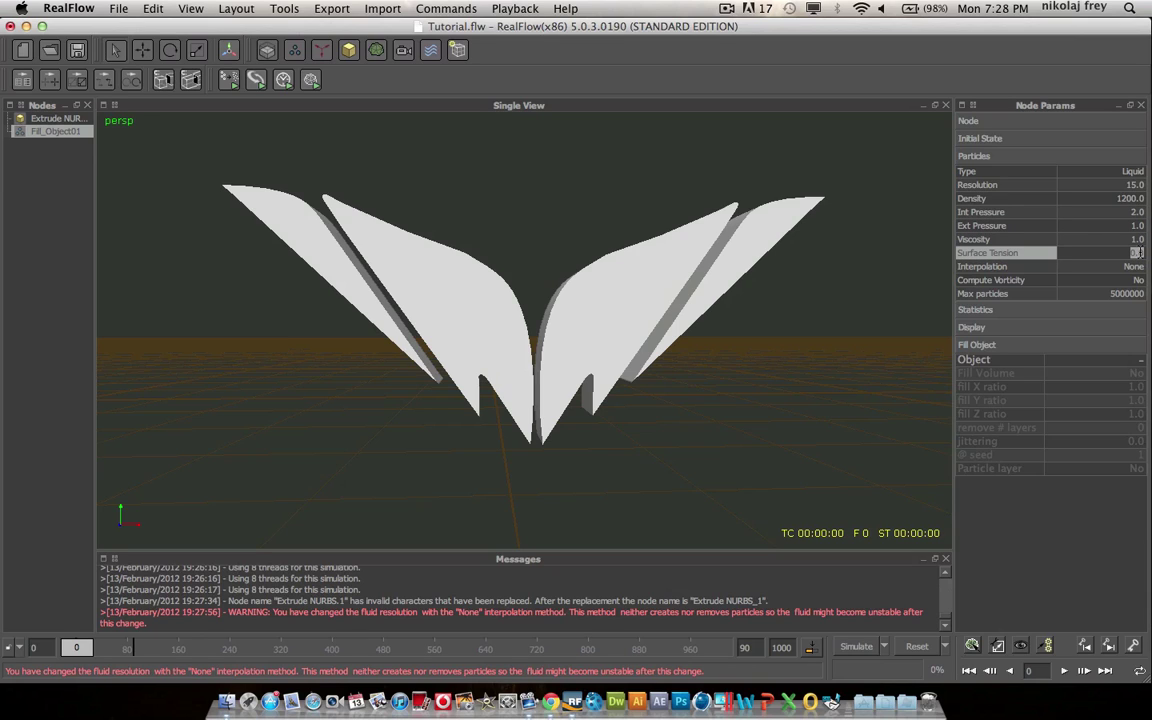
key(BackSpace)
key(BackSpace)
text(2)
key(Return)
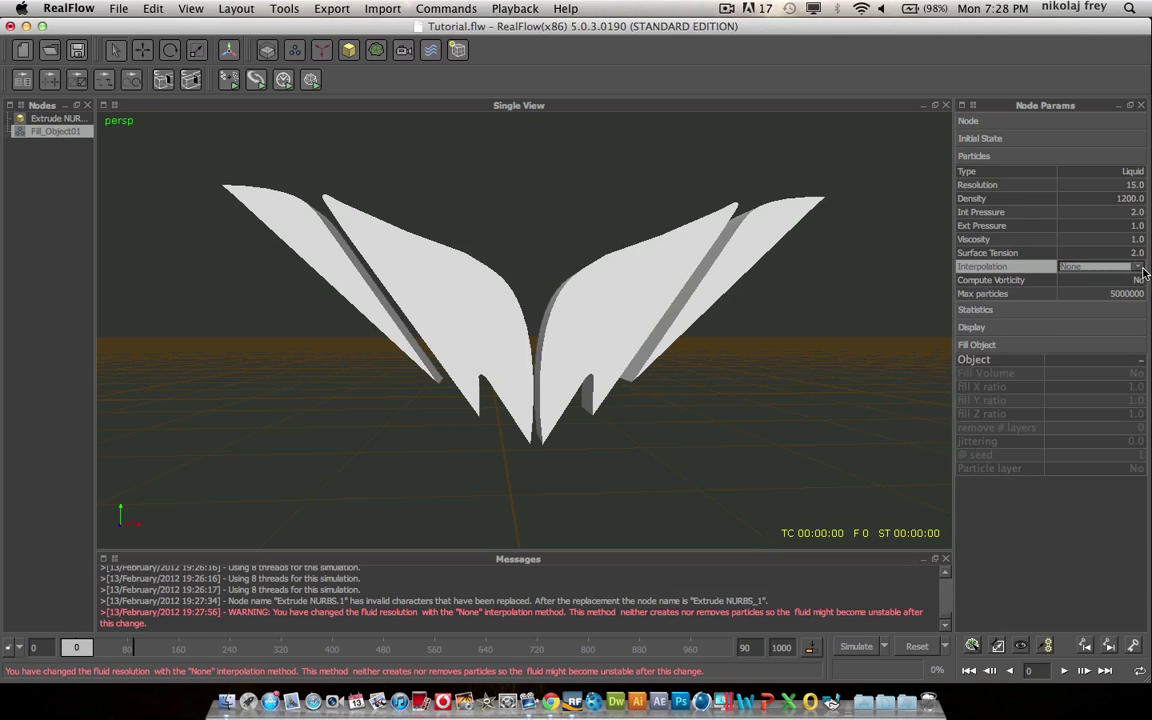
Set the fill emitter's interpolation to Local and keep Liquid as the particle type.
click(1137, 267)
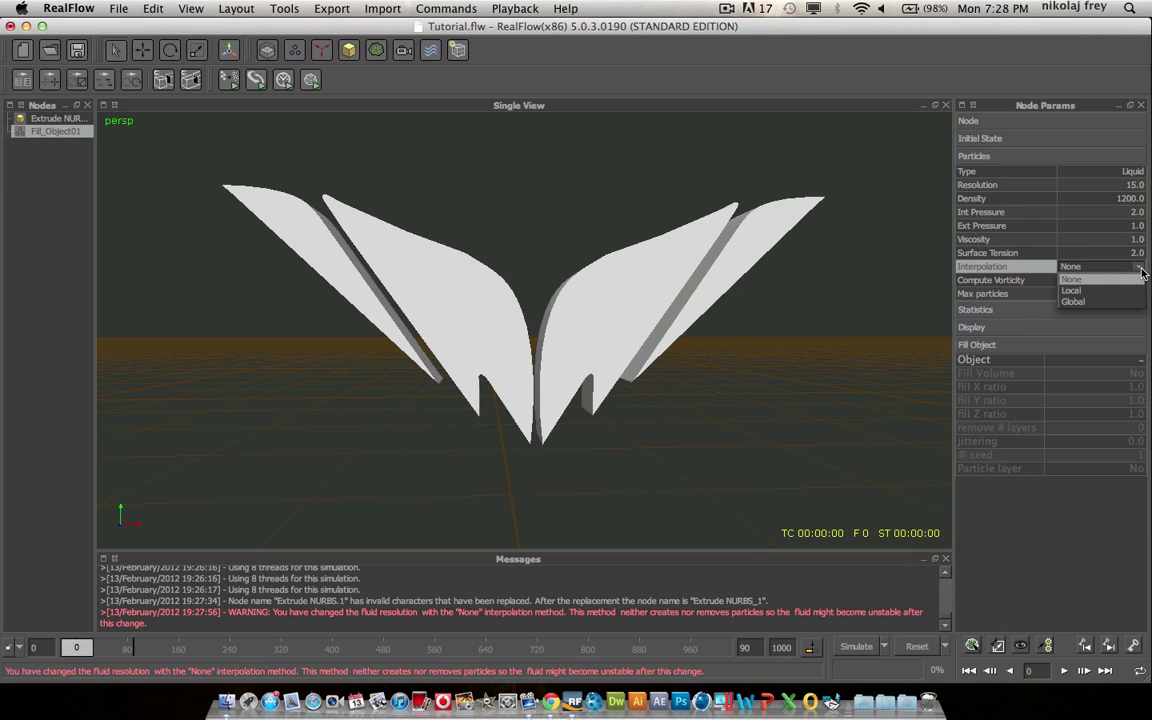
click(1074, 290)
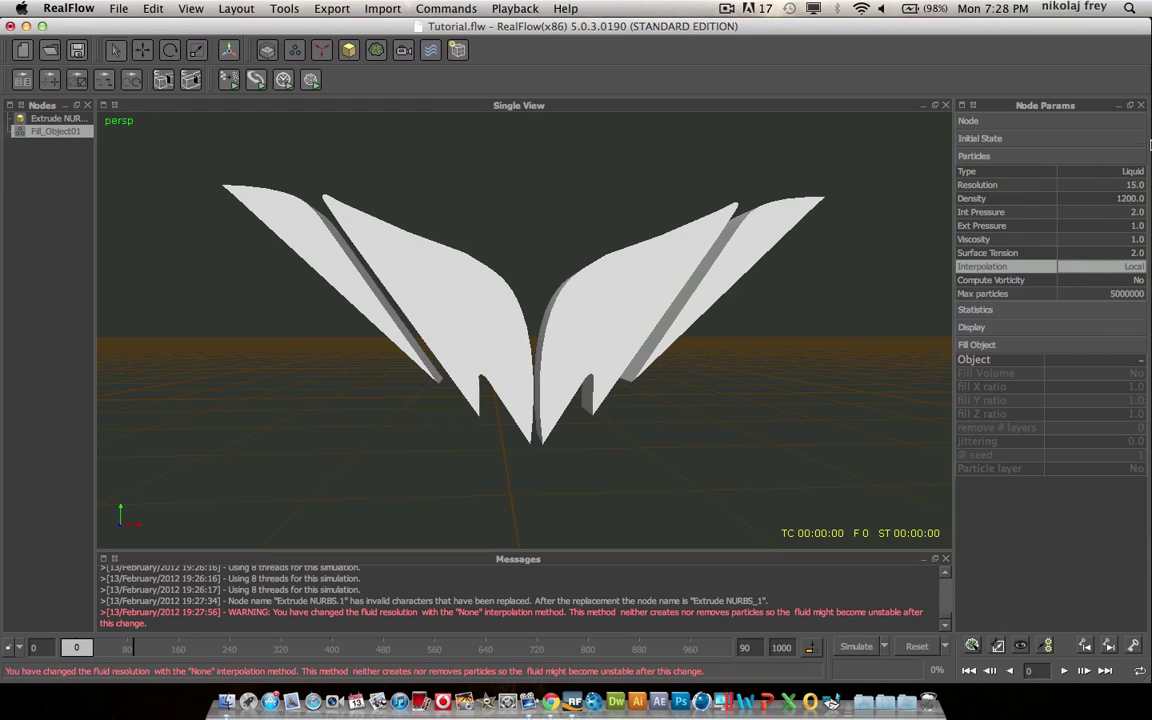
click(1136, 172)
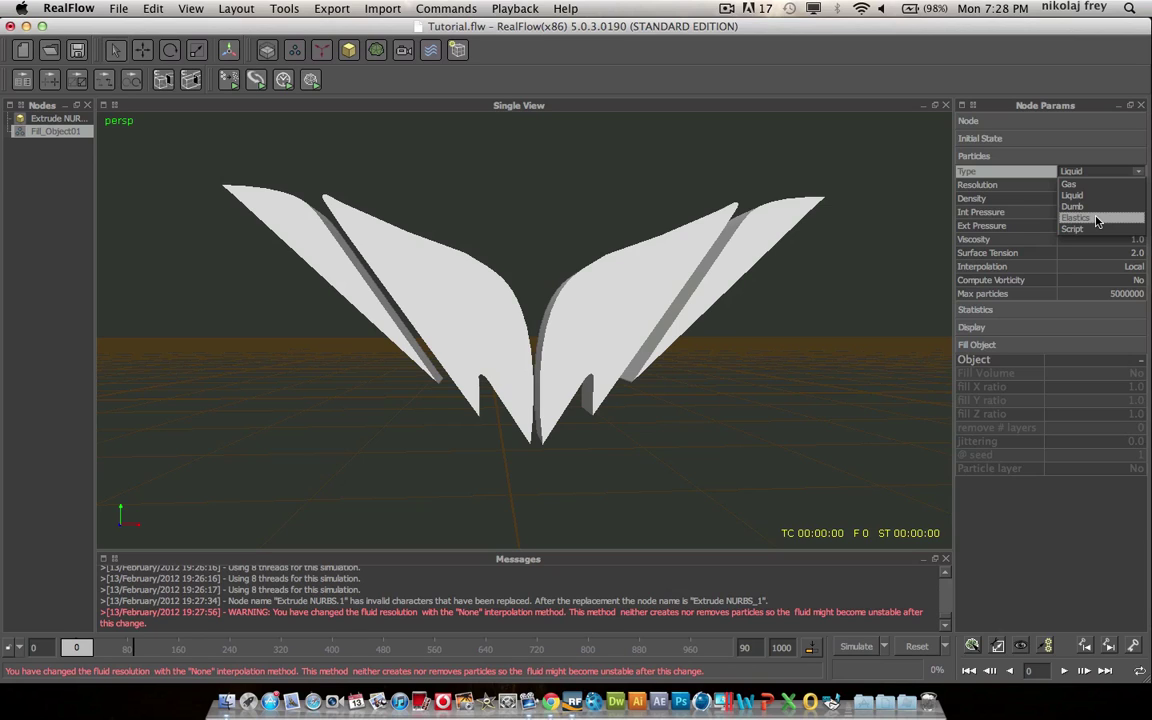
click(1075, 195)
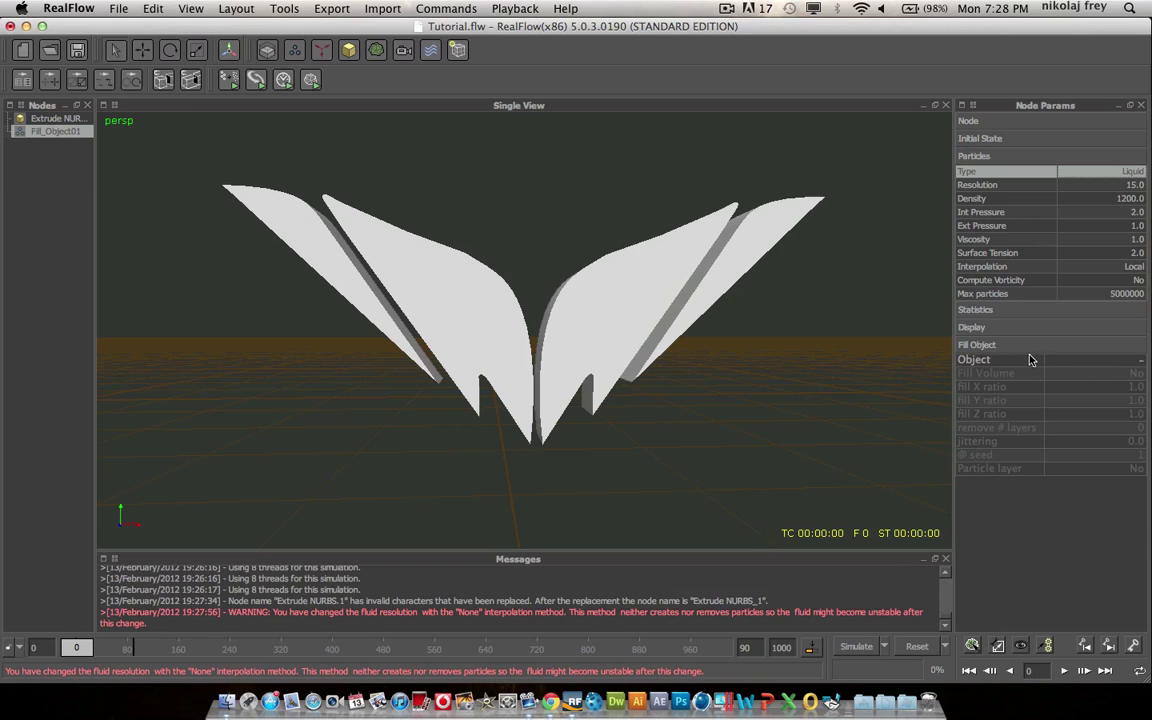
Assign Extrude NURBS_1 as the emitter's fill object and enable Fill Volume.
click(1140, 365)
click(1038, 224)
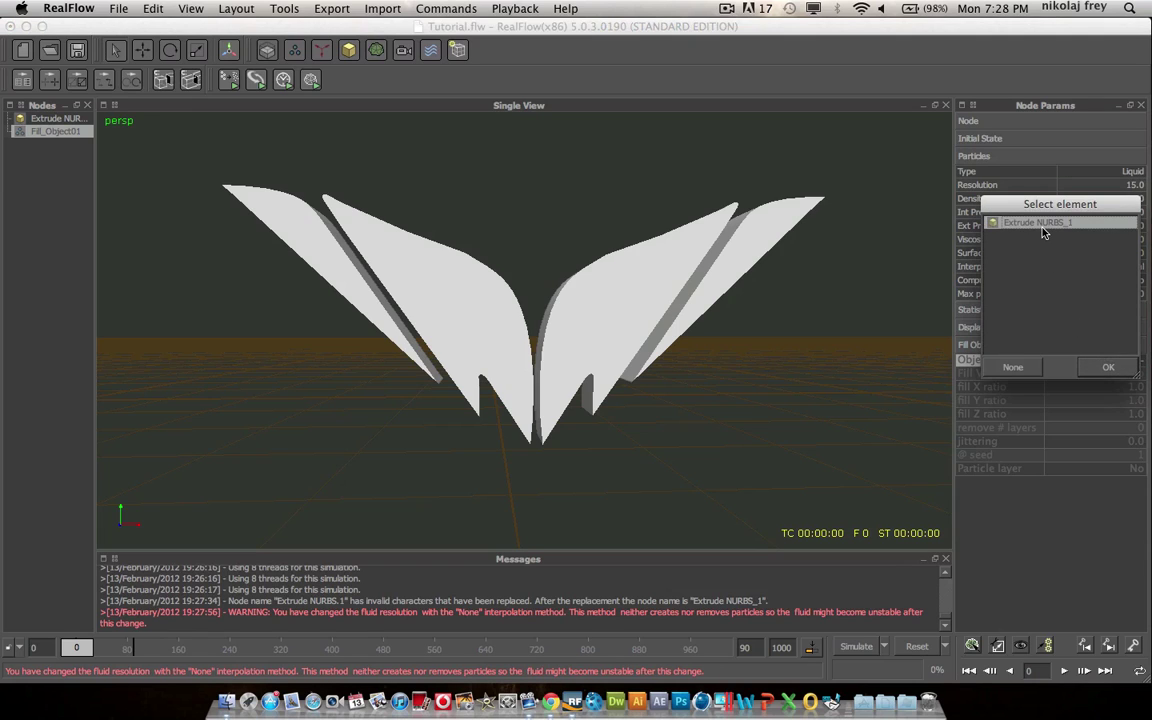
click(1108, 367)
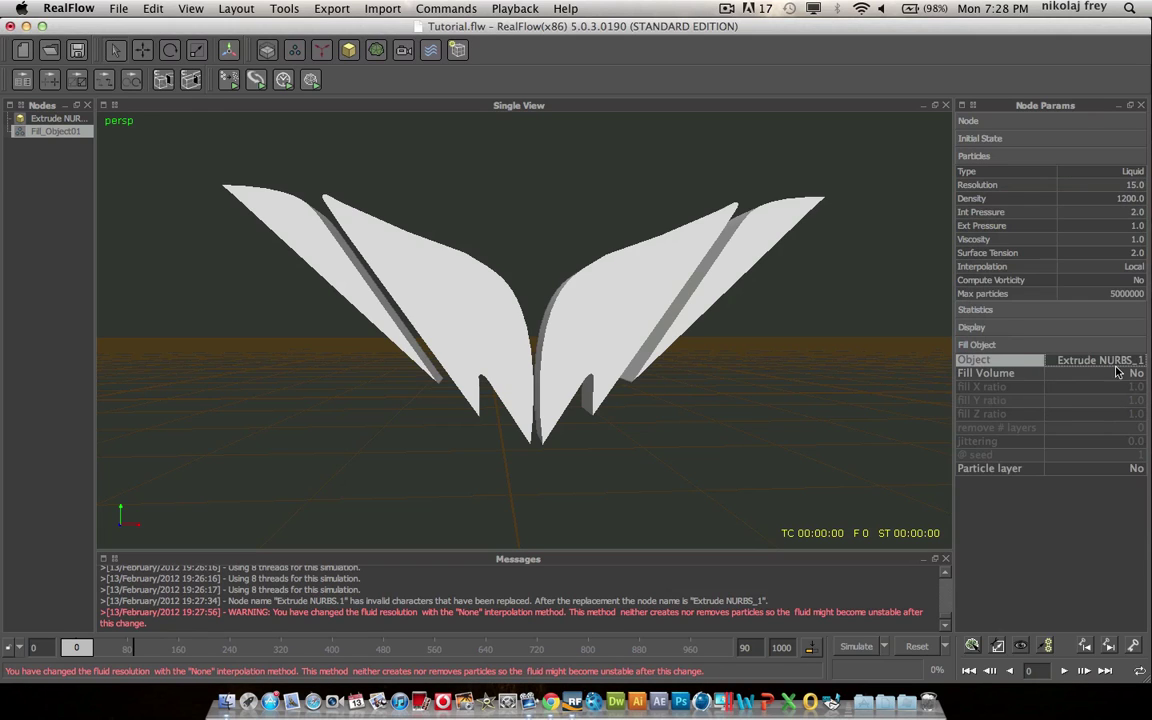
click(1133, 373)
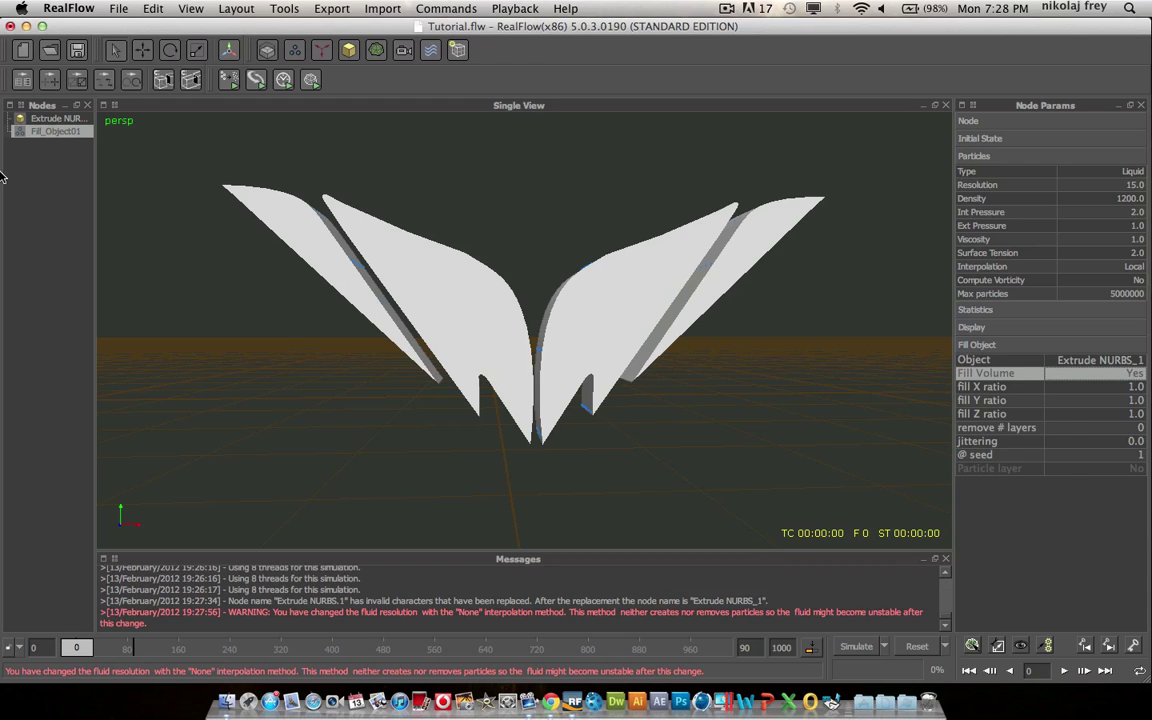
Set the imported model's simulation to Inactive and display the viewport in wireframe.
click(51, 120)
click(1050, 136)
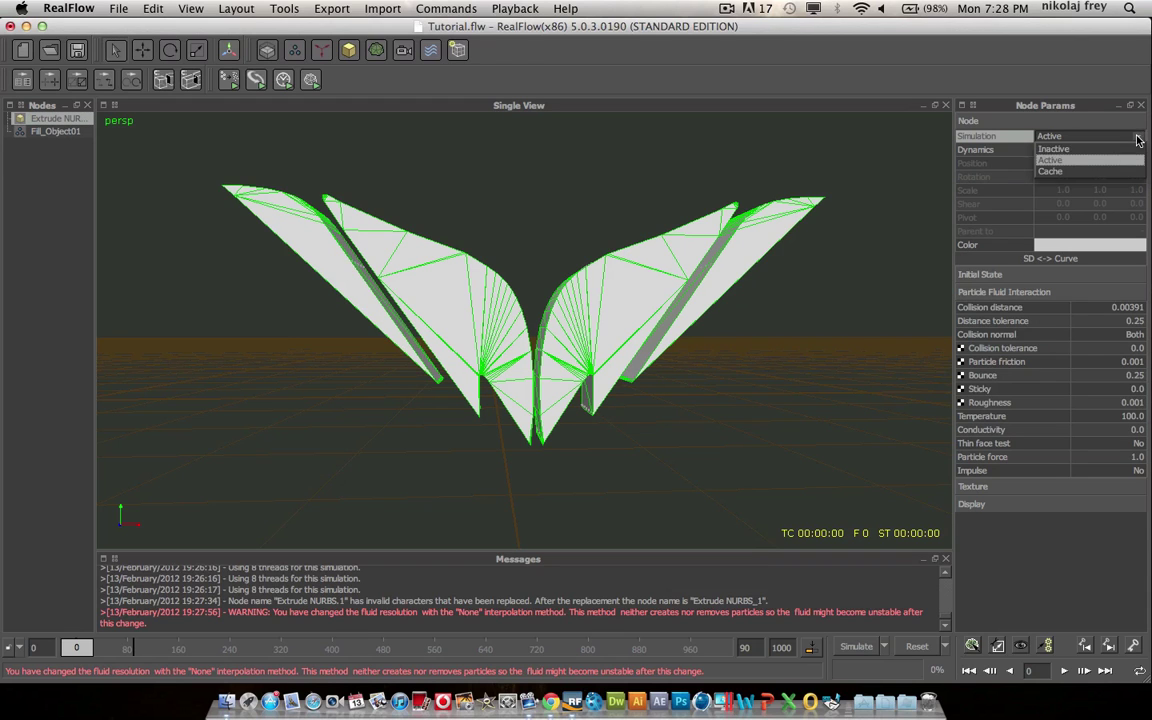
click(1060, 149)
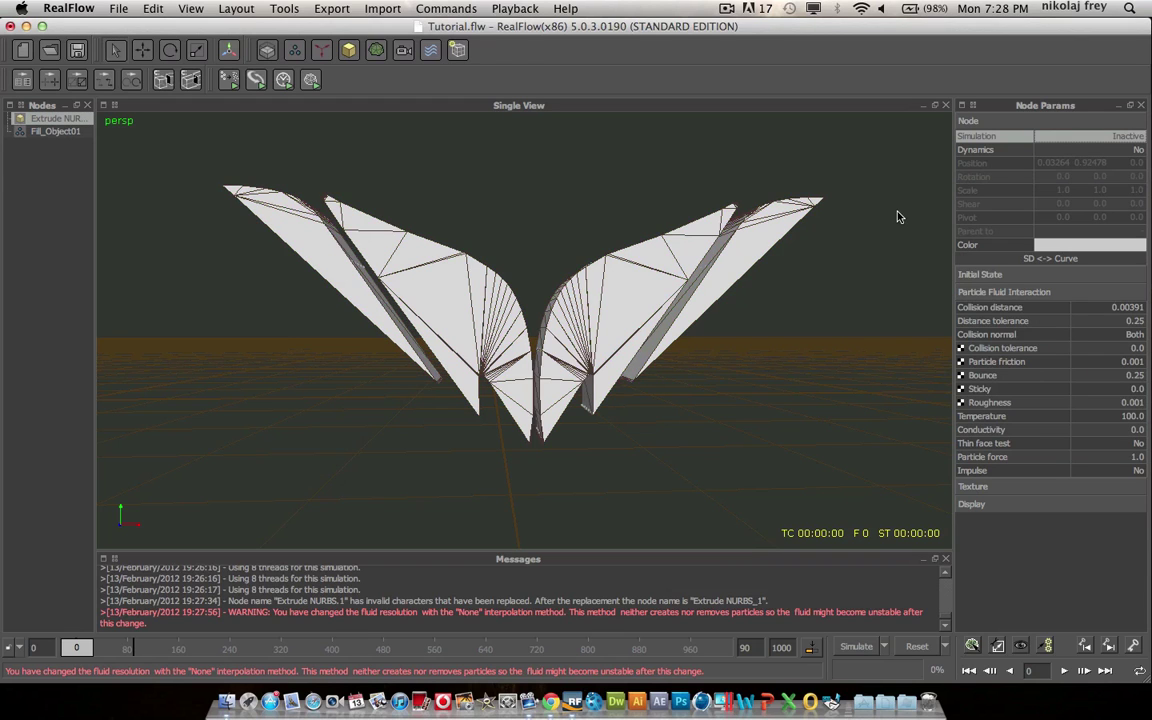
key(8)
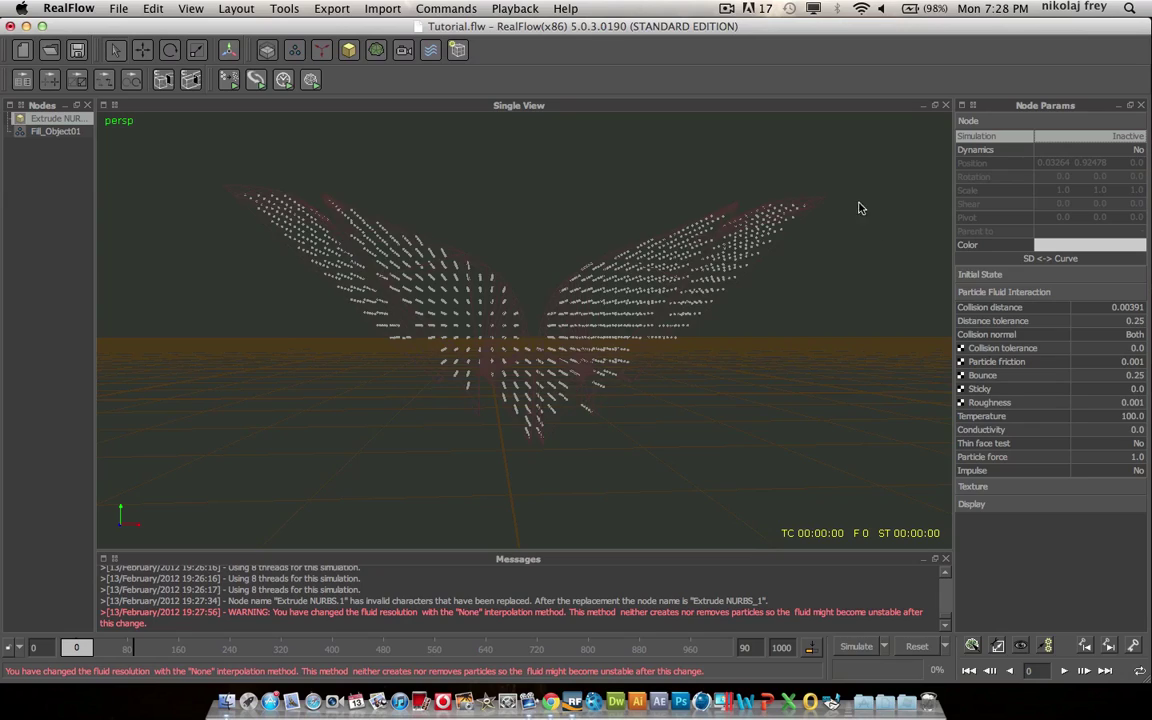
Add a Gravity daemon and set its strength to 8.5.
mouse_move(859, 196)
alt+mouse_down()
mouse_move(668, 200)
mouse_move(753, 175)
mouse_move(676, 231)
mouse_move(687, 287)
mouse_move(746, 226)
mouse_move(700, 200)
alt+mouse_up()
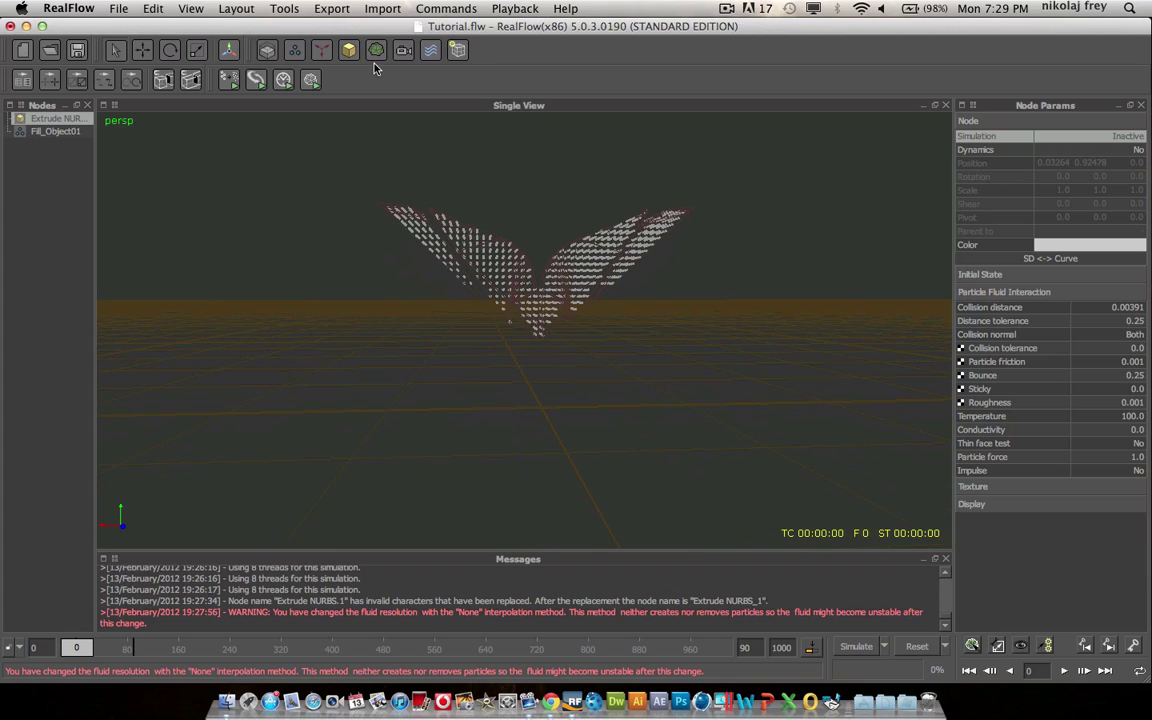
click(321, 49)
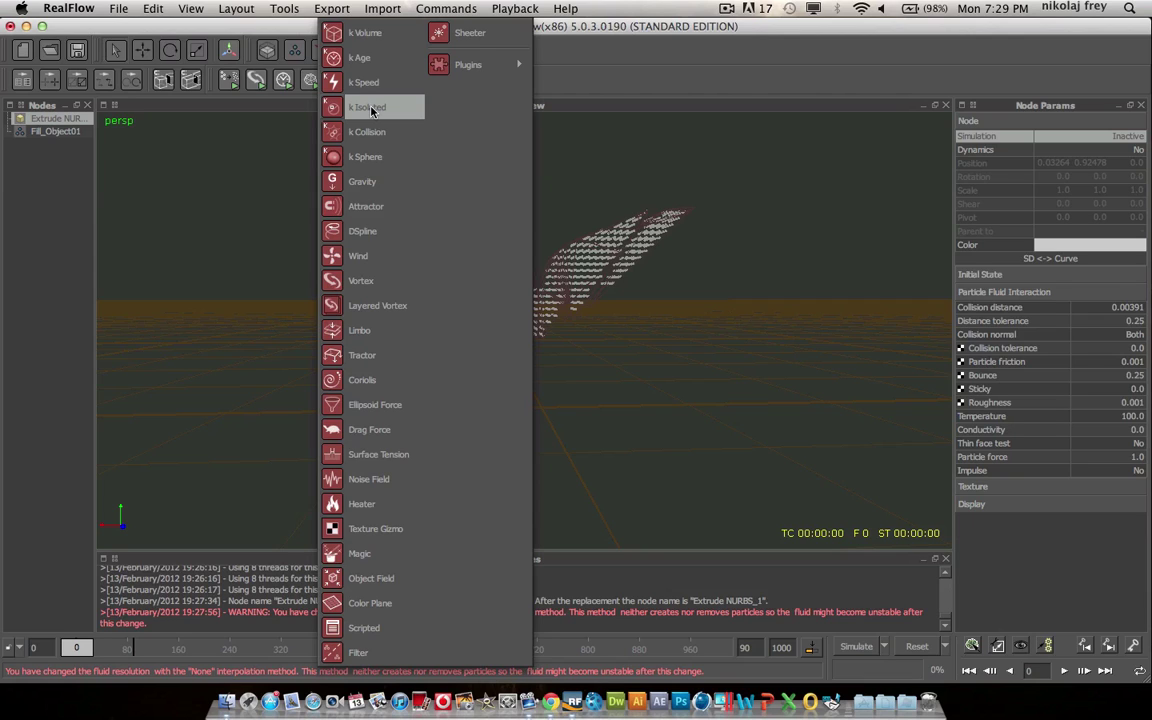
click(383, 185)
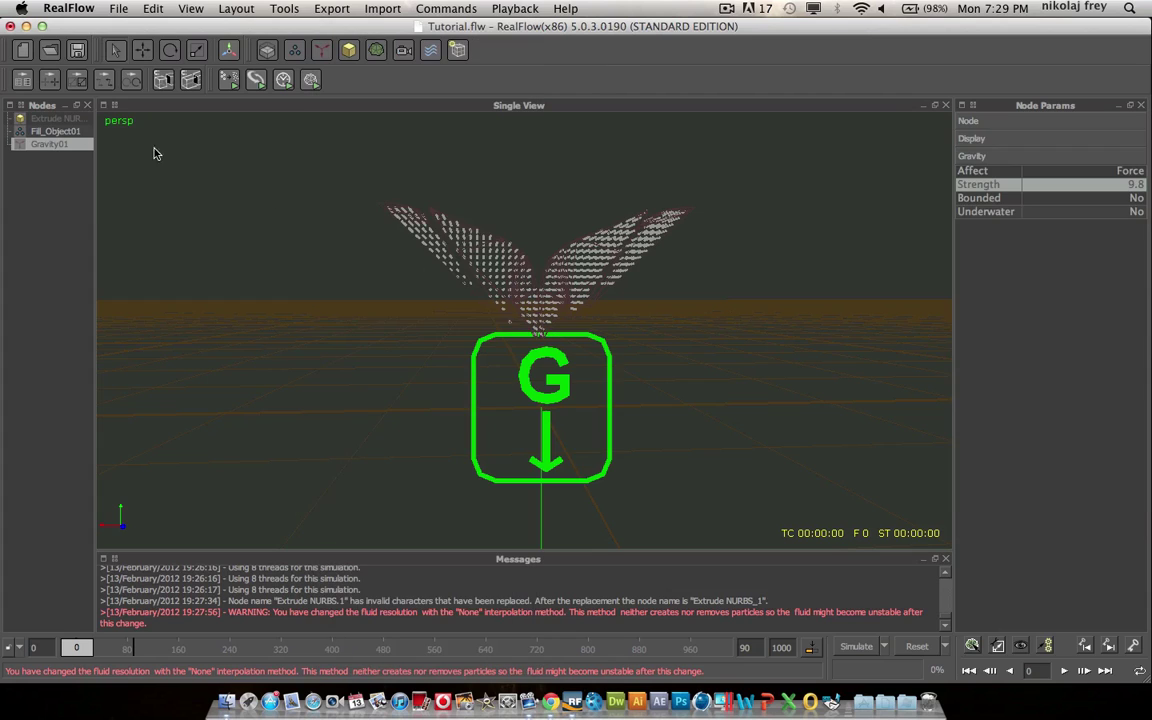
double_click(1136, 186)
text(8.5)
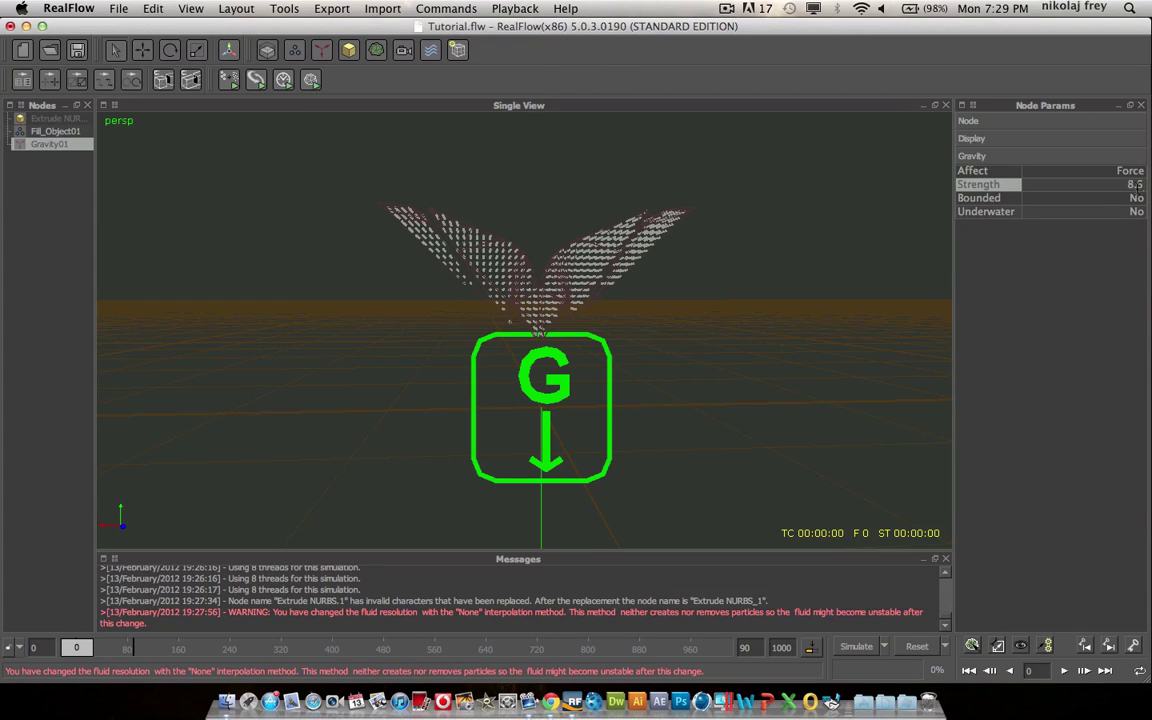
key(Return)
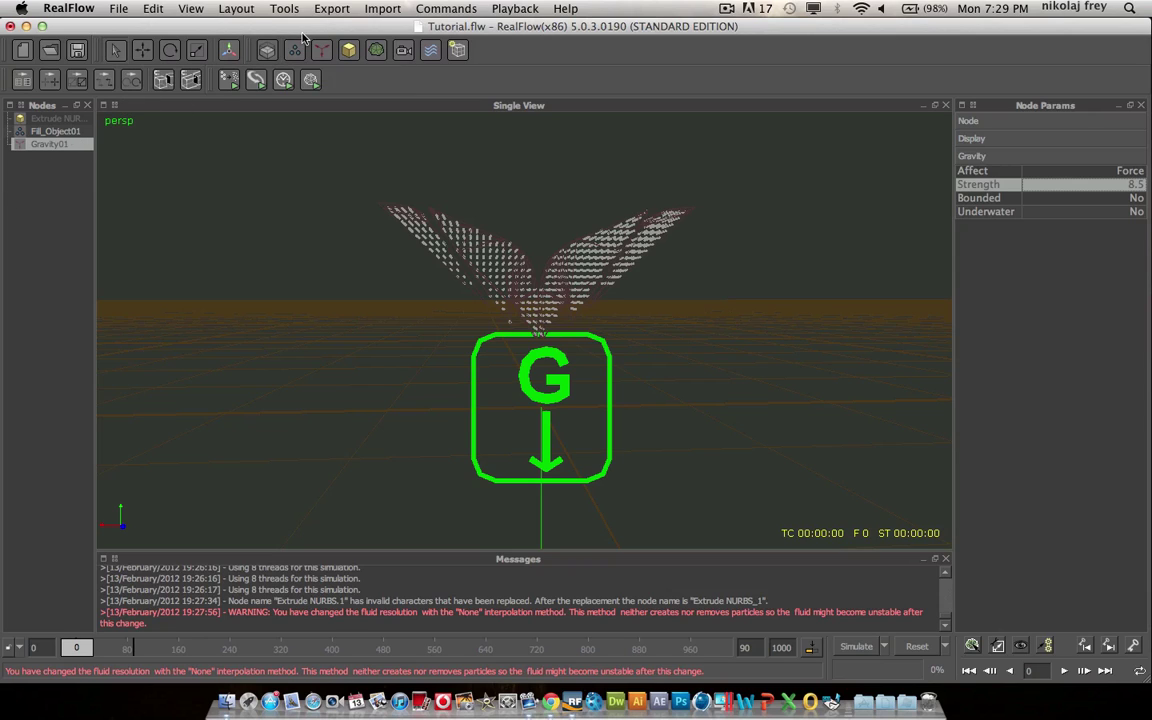
click(320, 50)
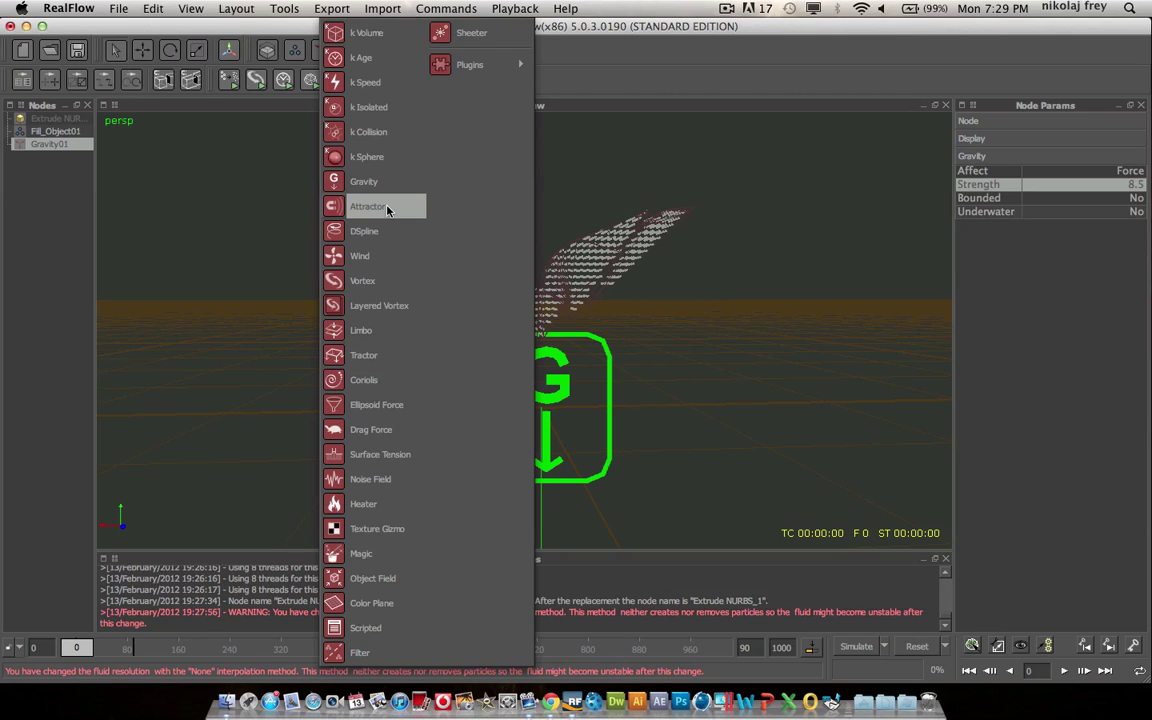
click(85, 196)
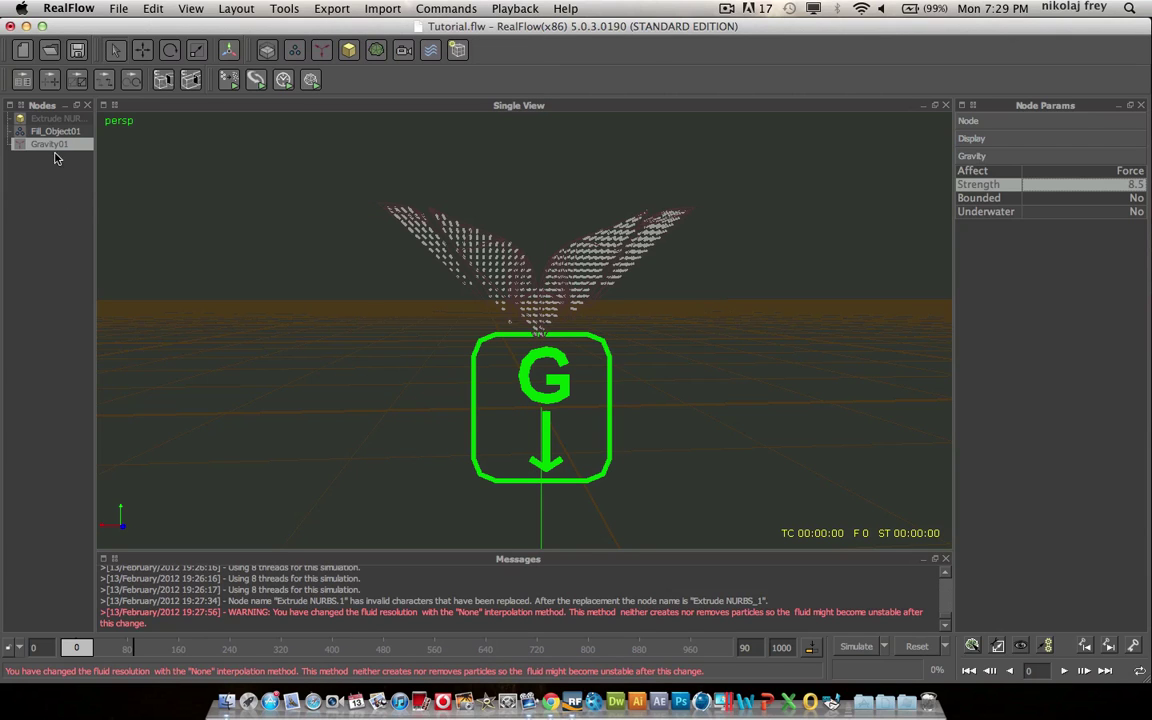
click(47, 132)
click(50, 163)
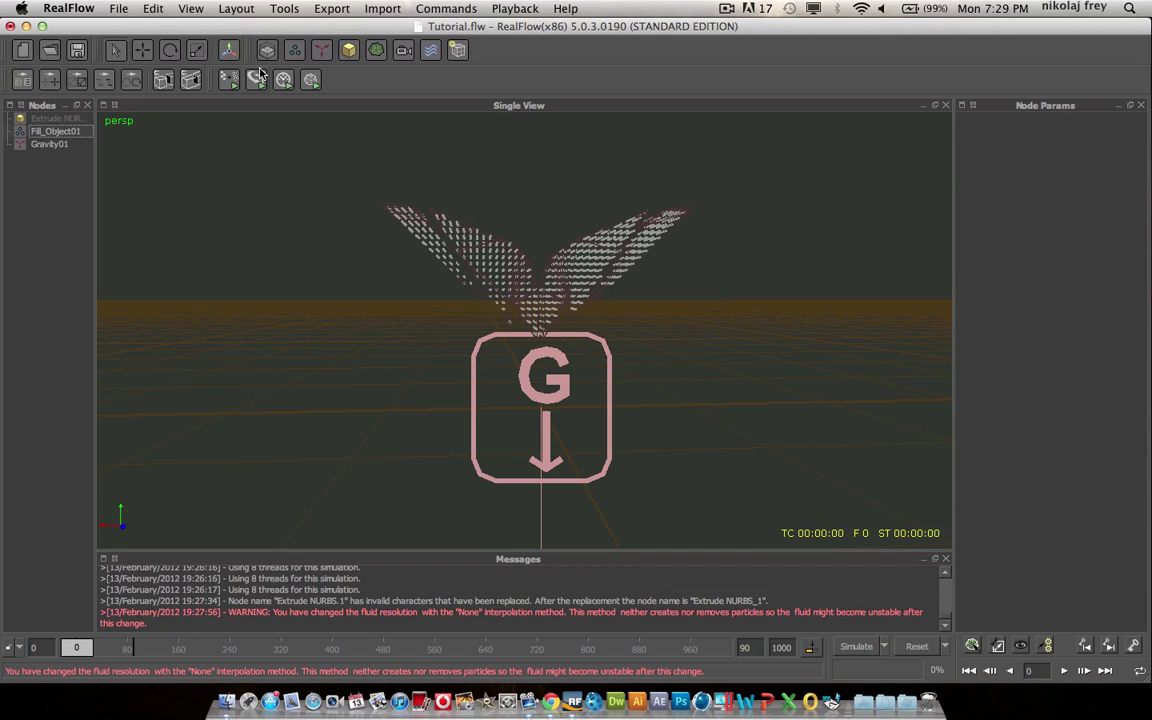
Add a Scripted daemon to the scene.
click(353, 49)
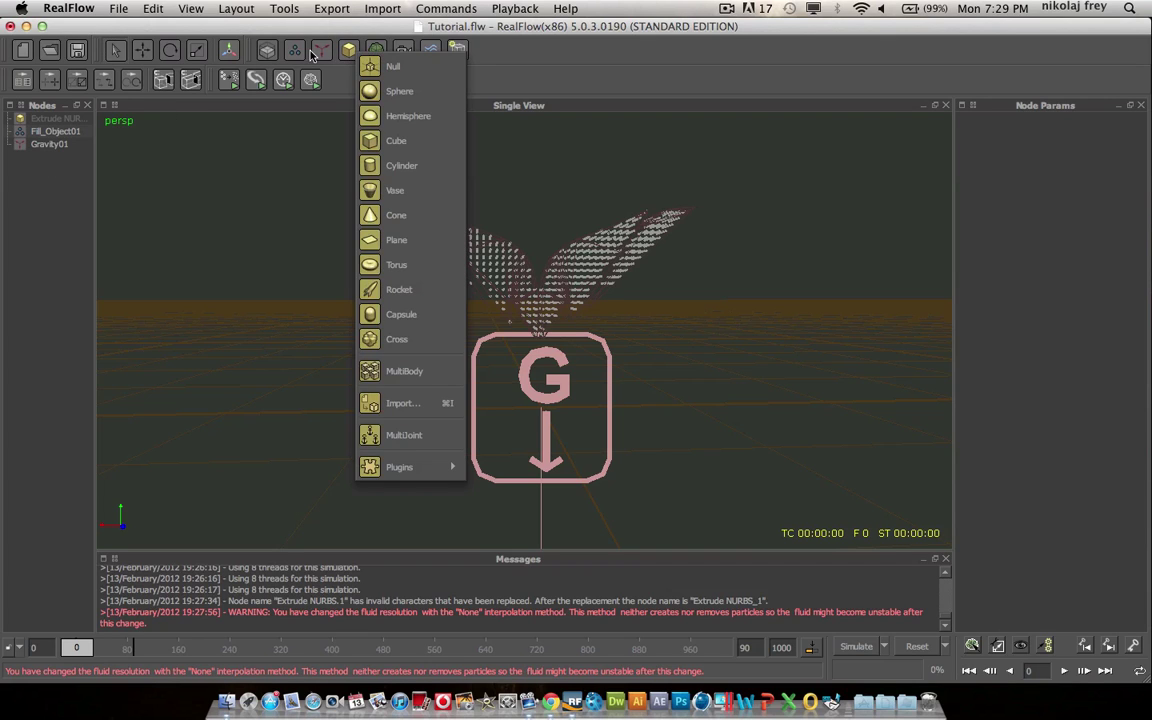
click(331, 51)
click(333, 55)
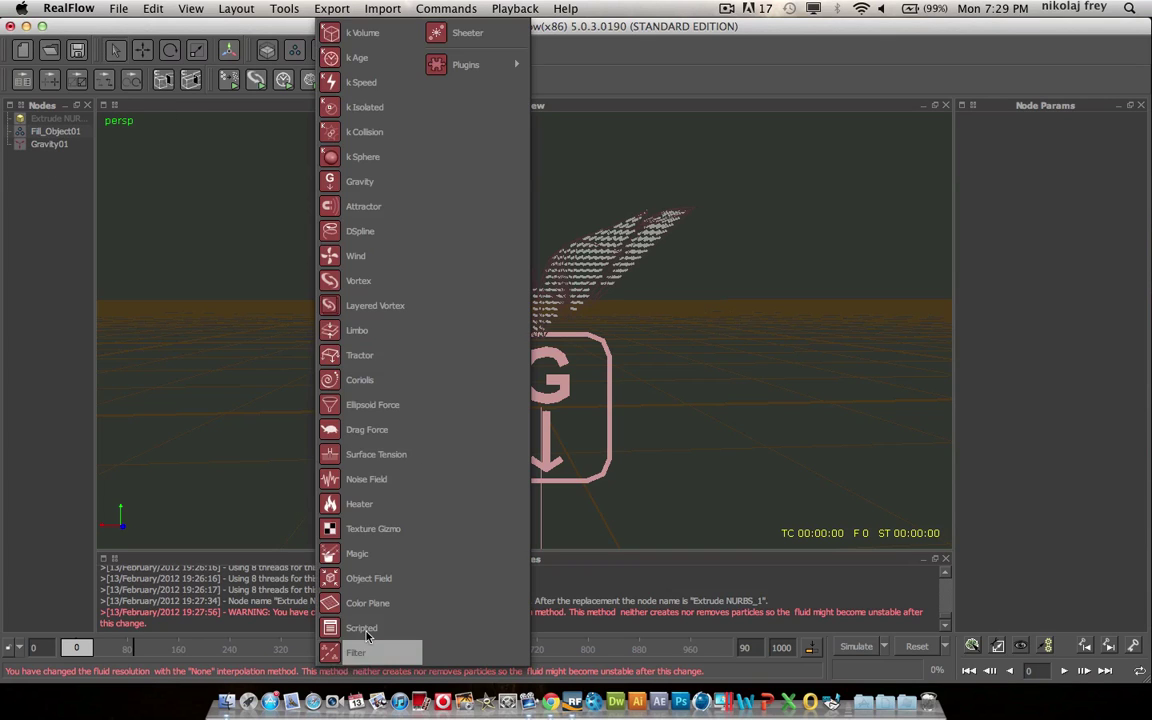
click(329, 568)
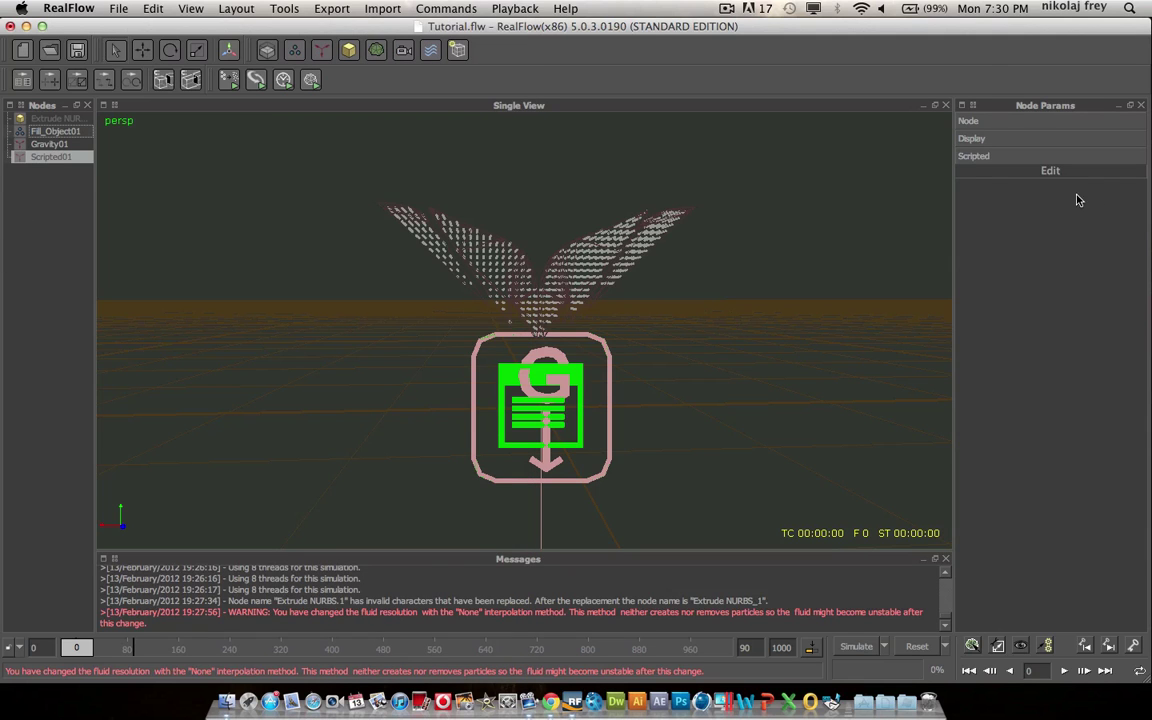
Open the Scripted01 daemon's script for editing and look through its default simulation functions.
click(1049, 172)
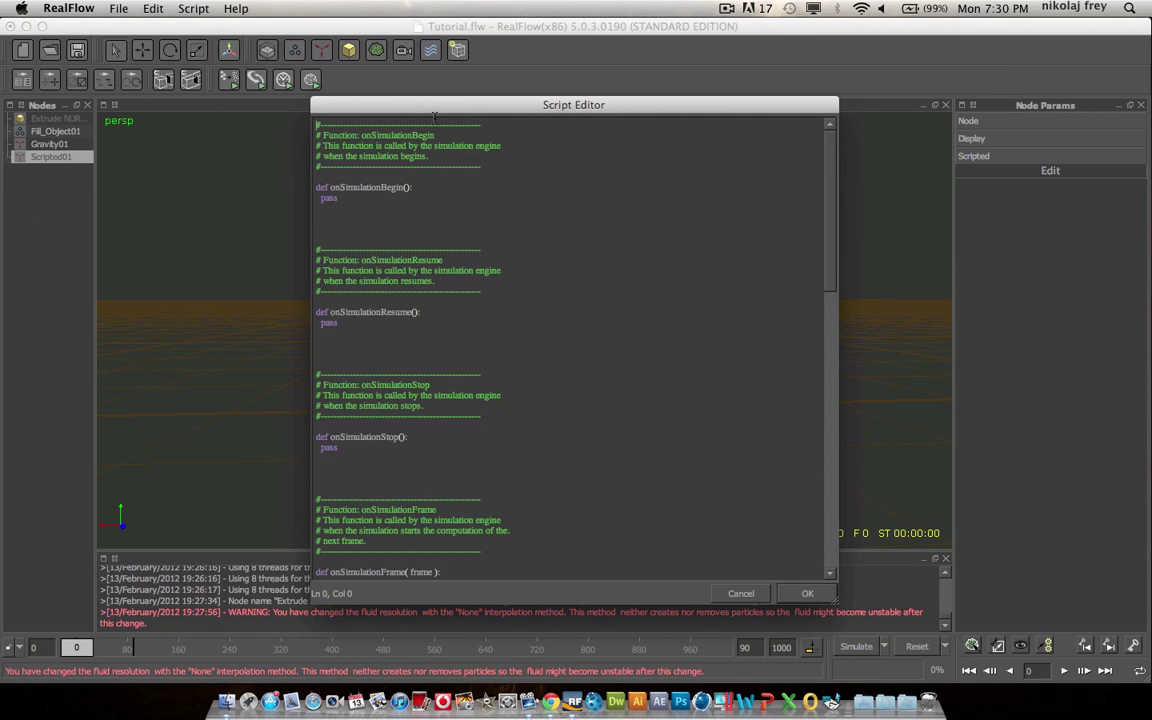
drag(434, 112, 513, 80)
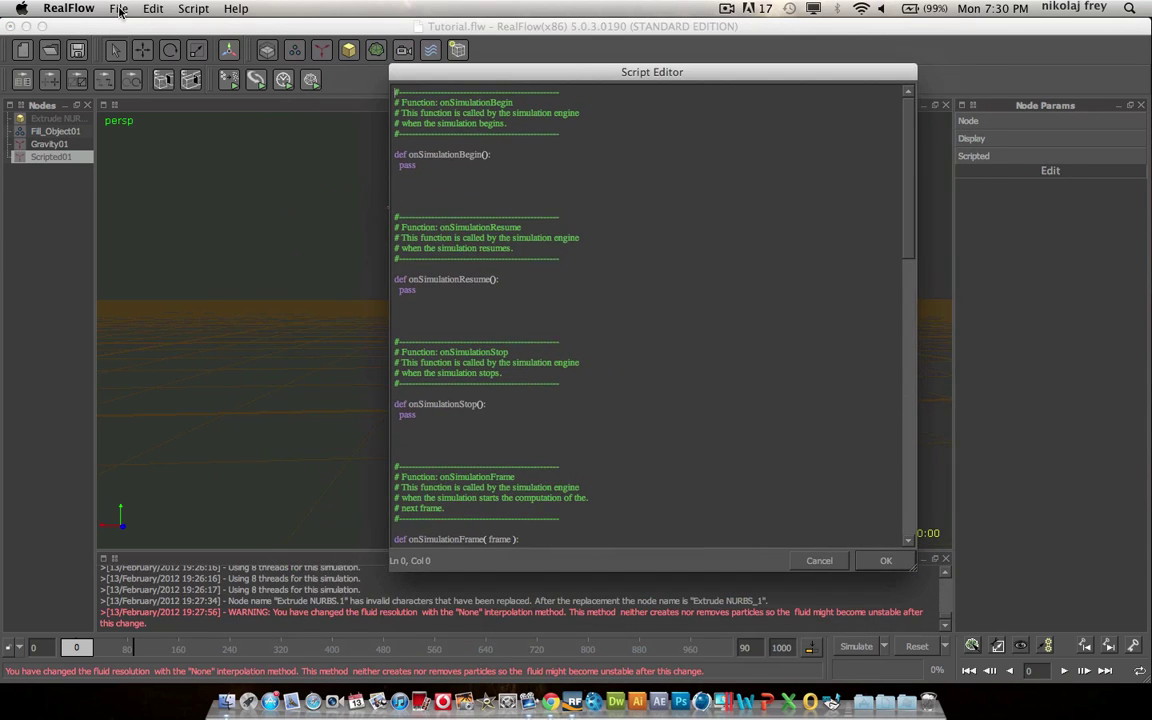
scroll(543, 254, down, 5)
scroll(553, 255, up, 5)
drag(749, 84, 687, 96)
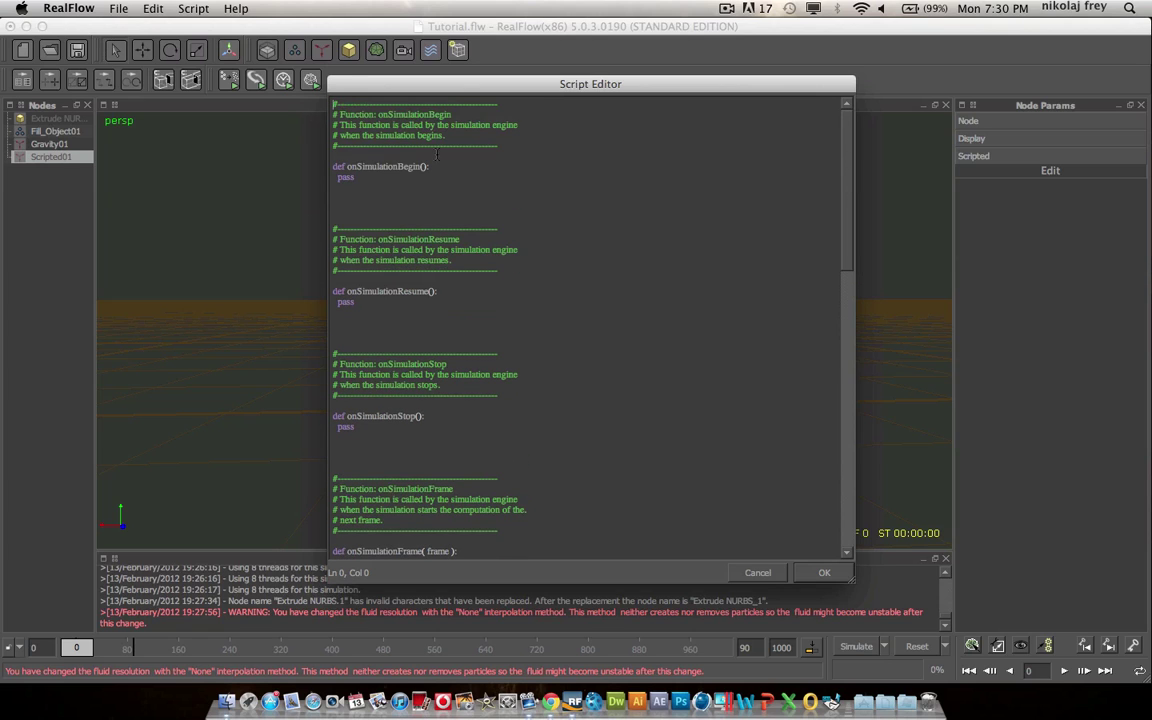
scroll(490, 215, down, 3)
scroll(559, 270, up, 3)
drag(413, 90, 492, 82)
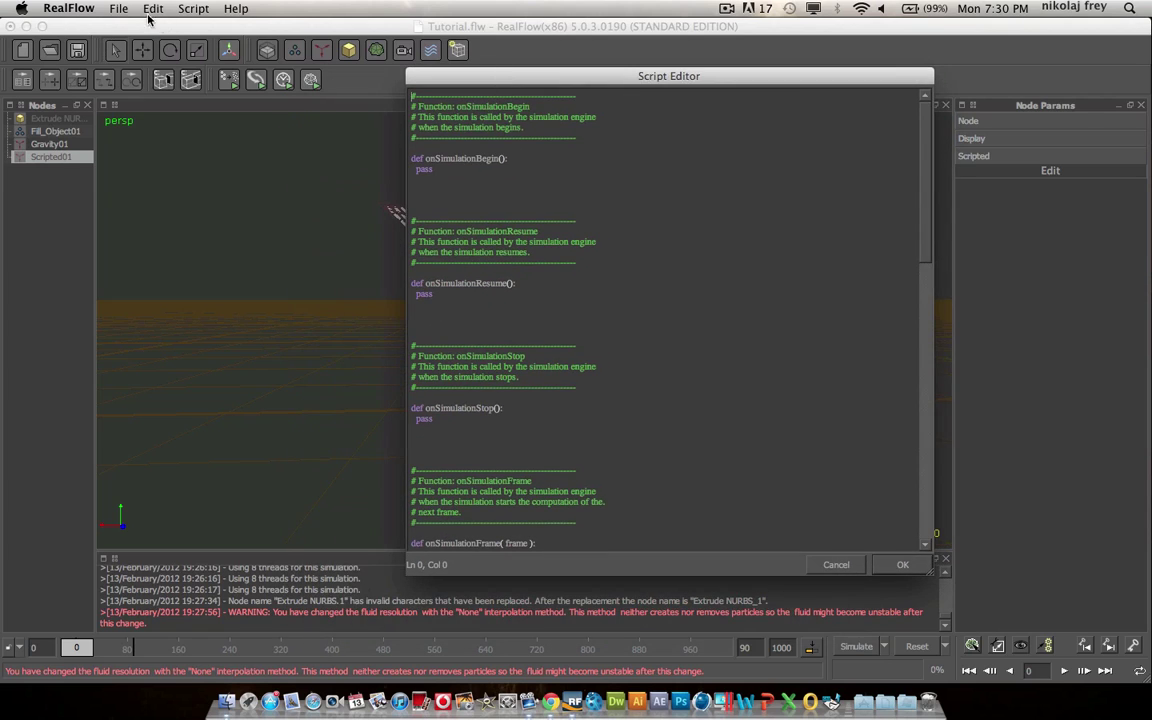
Load MeltScript.rfs from the FreeMeltScript folder on the Desktop into the daemon's script and accept the loaded code.
click(116, 9)
click(136, 28)
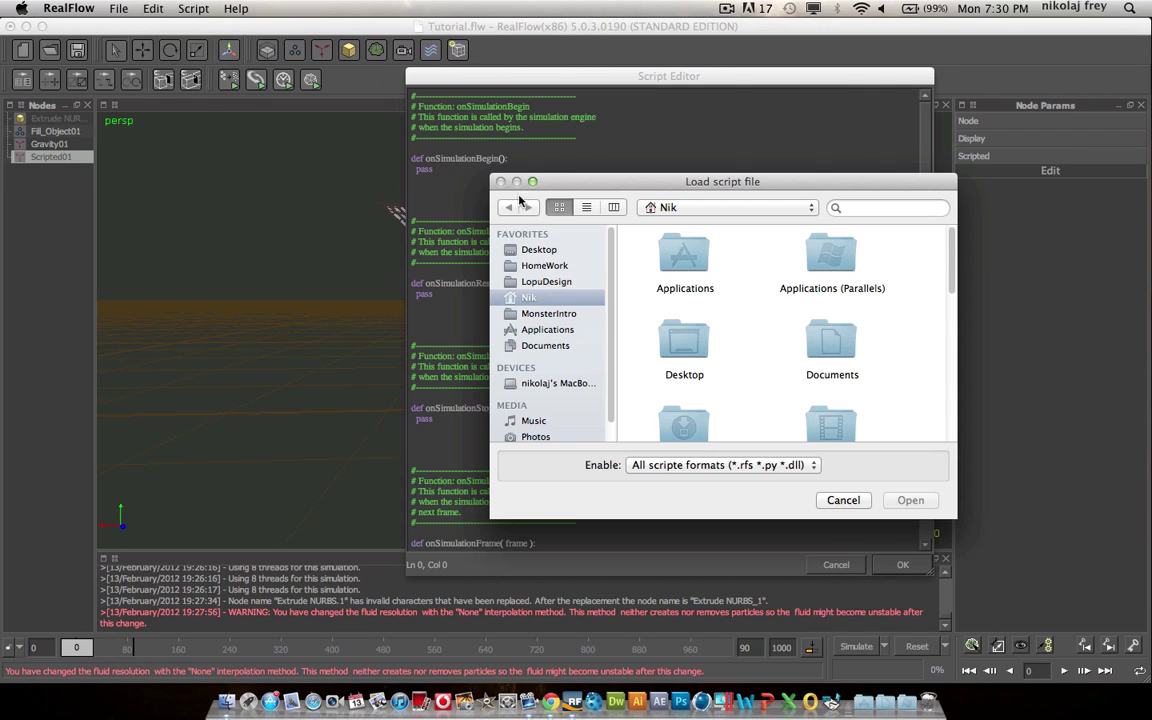
click(539, 249)
scroll(823, 369, down, 1)
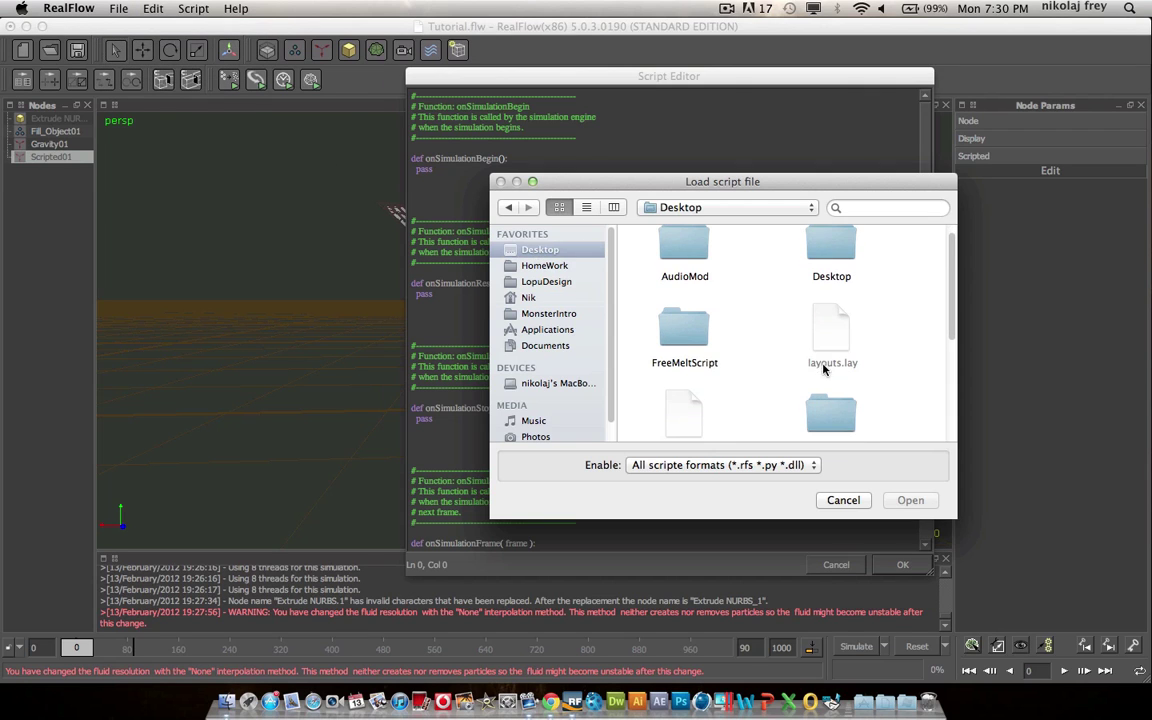
double_click(685, 323)
drag(735, 184, 874, 140)
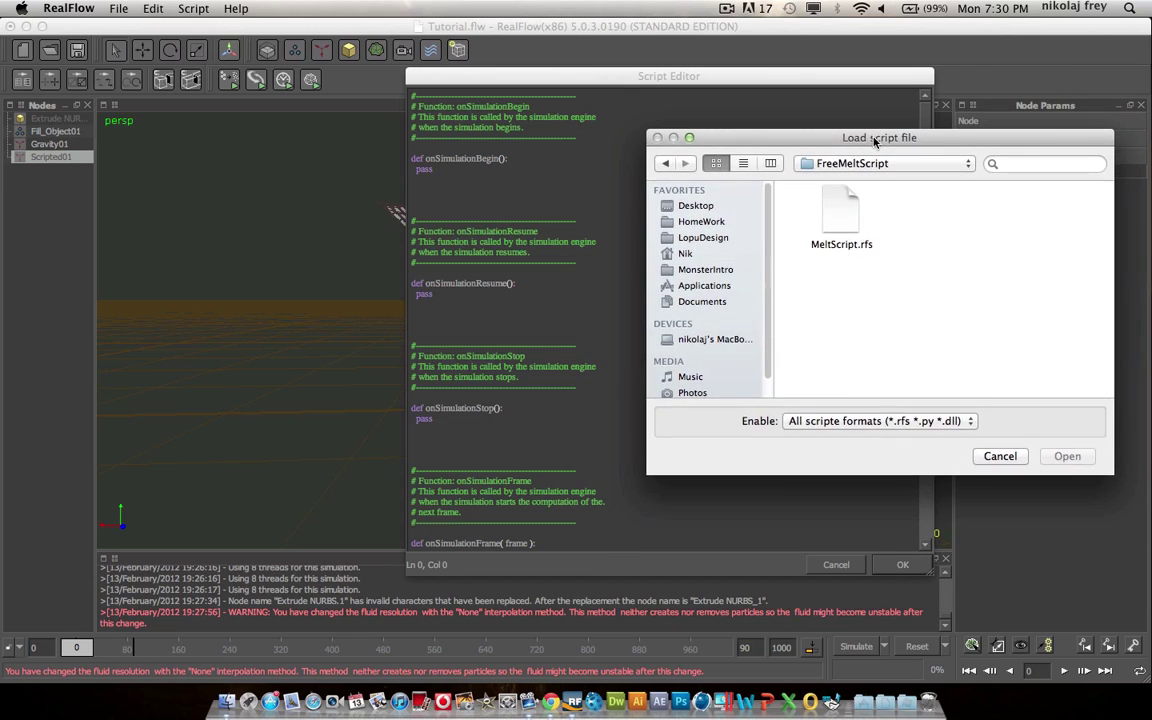
double_click(829, 212)
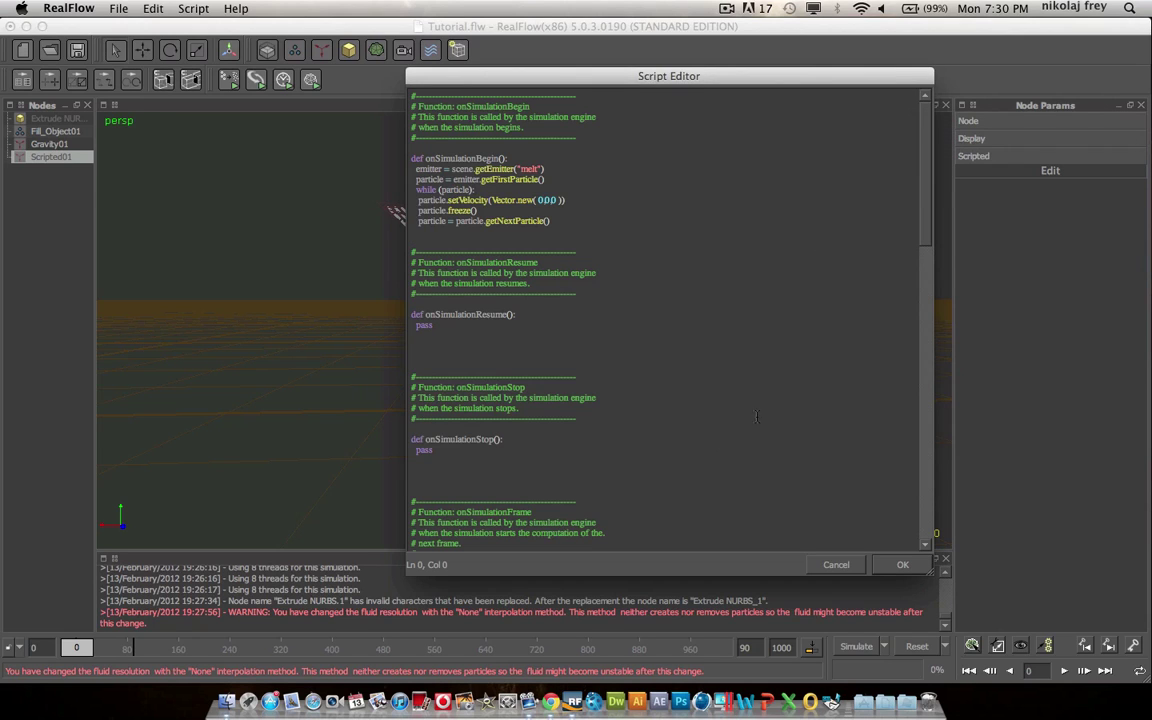
drag(553, 222, 386, 139)
click(576, 265)
click(905, 564)
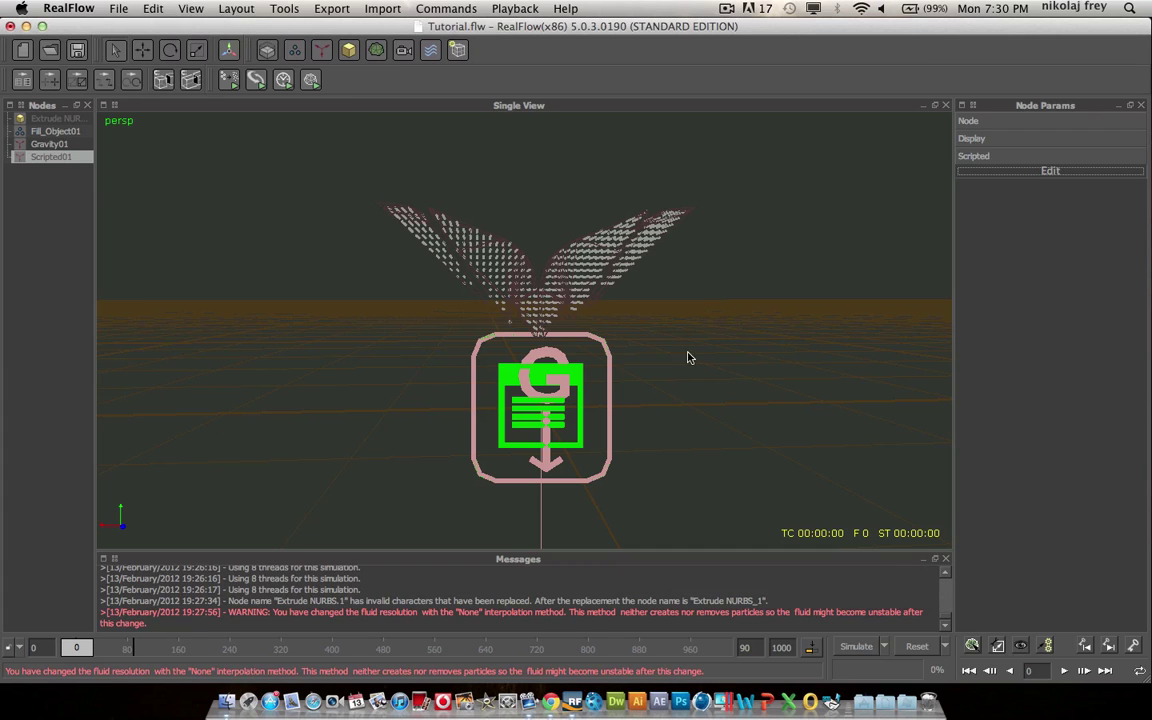
Rename the Fill_Object01 emitter as melt.
right_click(46, 130)
click(58, 137)
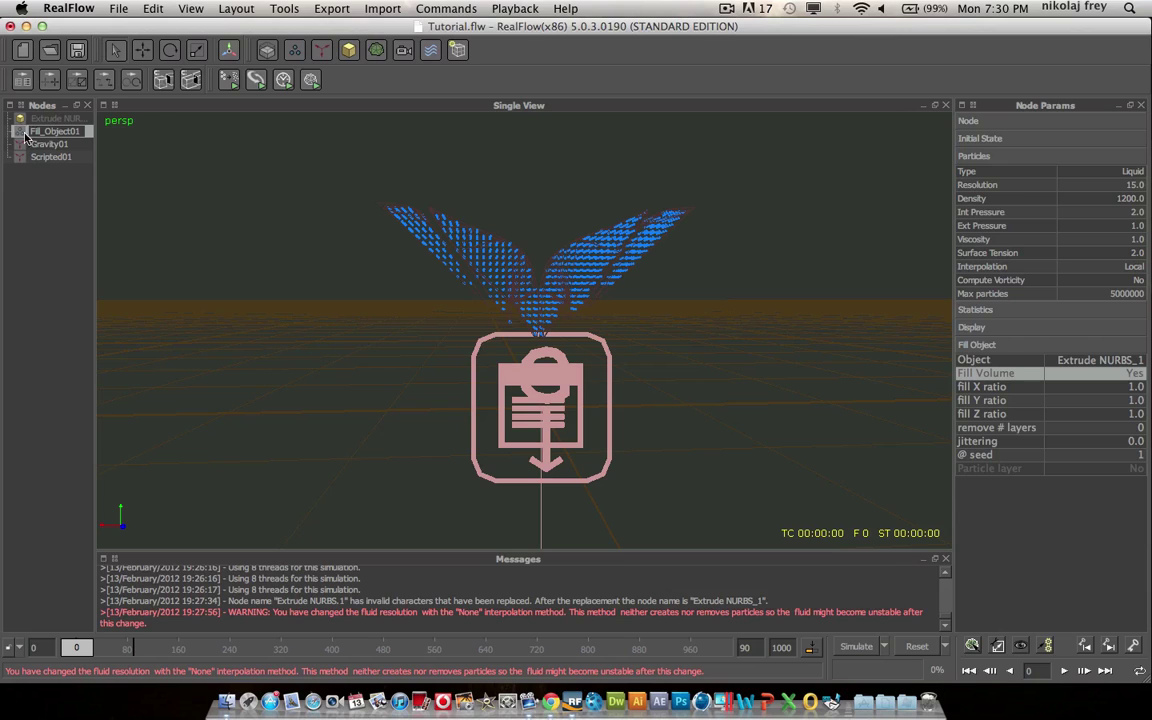
double_click(40, 131)
text(melt)
key(Return)
Change the emitter name in the script's onSimulationBegin getEmitter call to lopu.
click(55, 143)
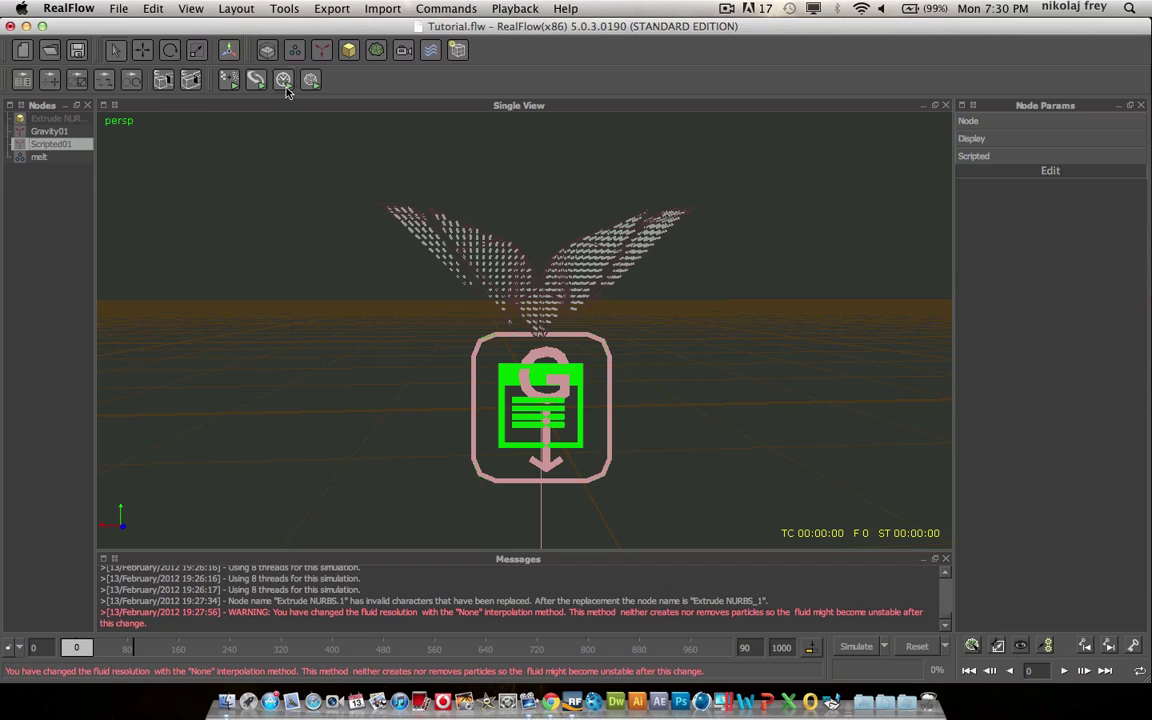
click(1050, 171)
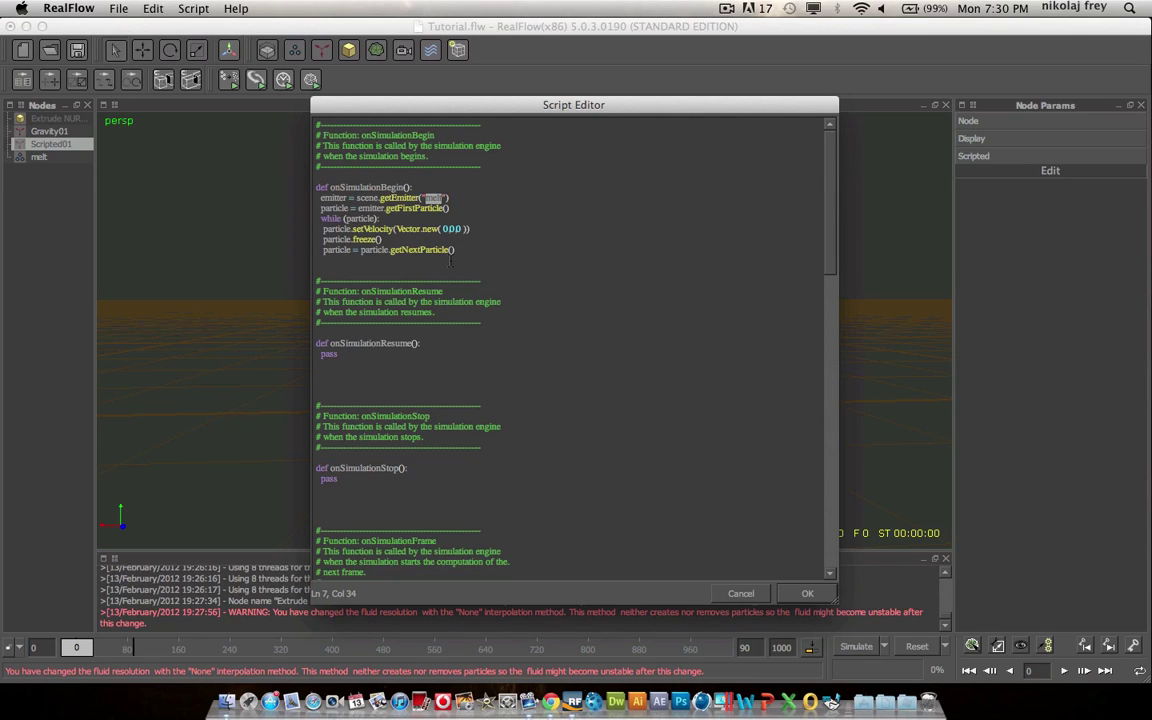
key(BackSpace)
key(Return)
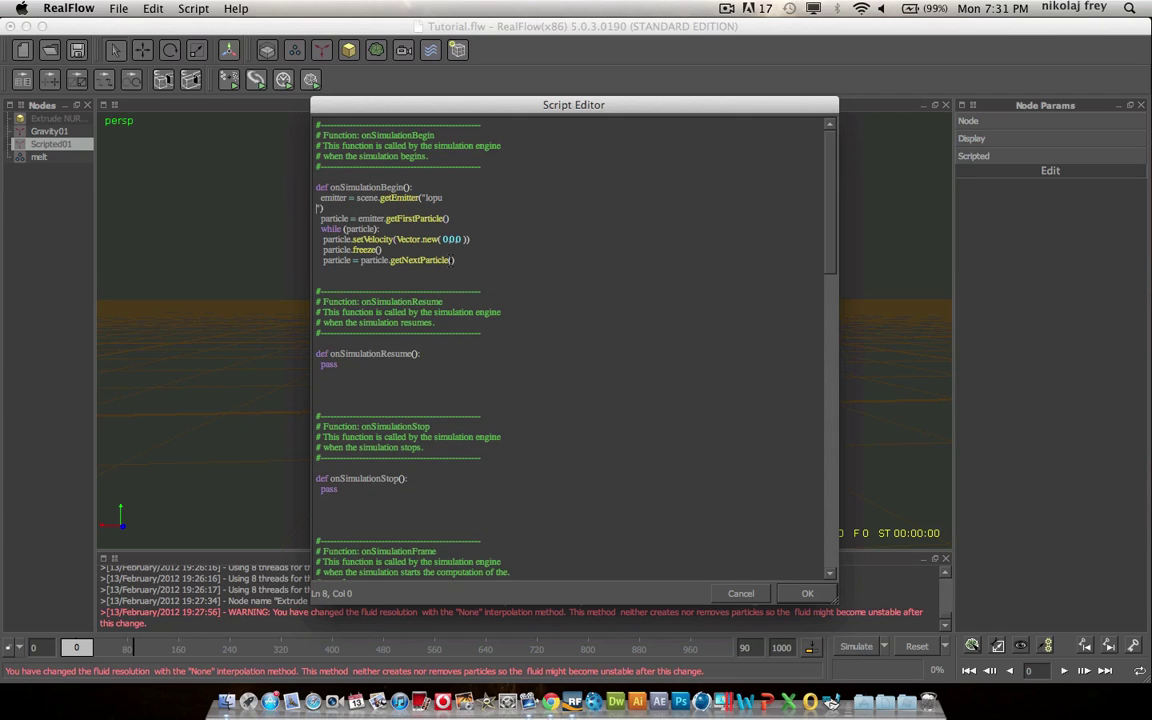
key(BackSpace)
click(807, 593)
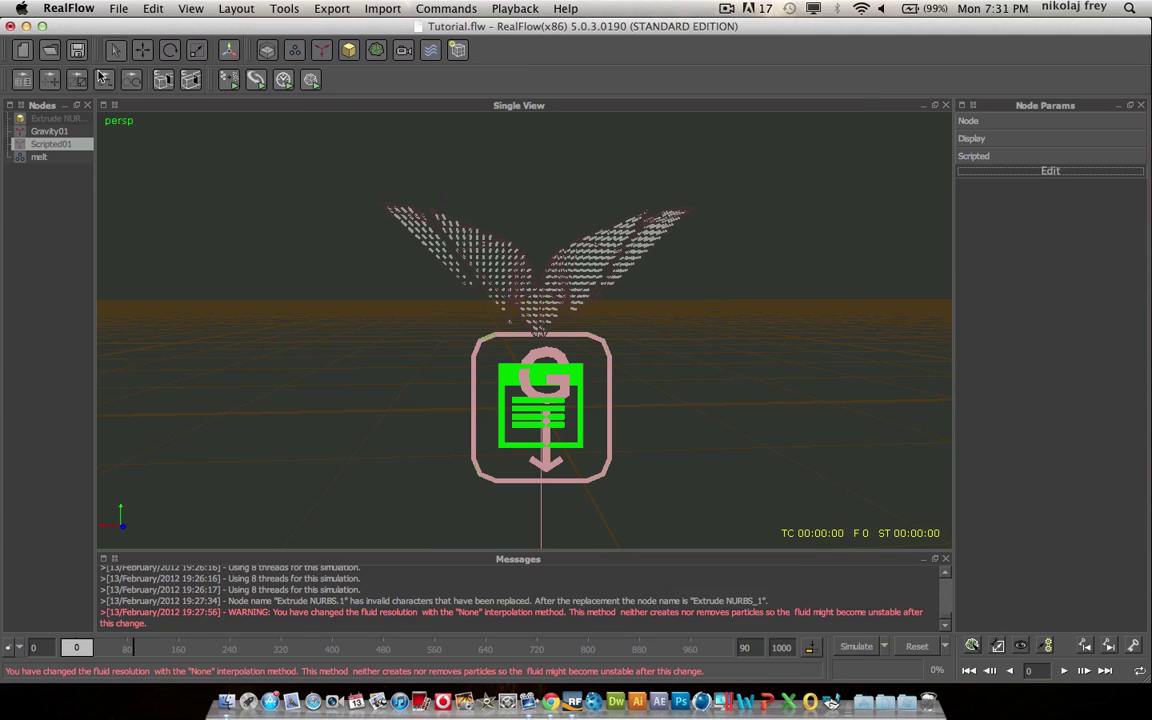
Rename the melt emitter as lopu.
right_click(42, 157)
click(63, 169)
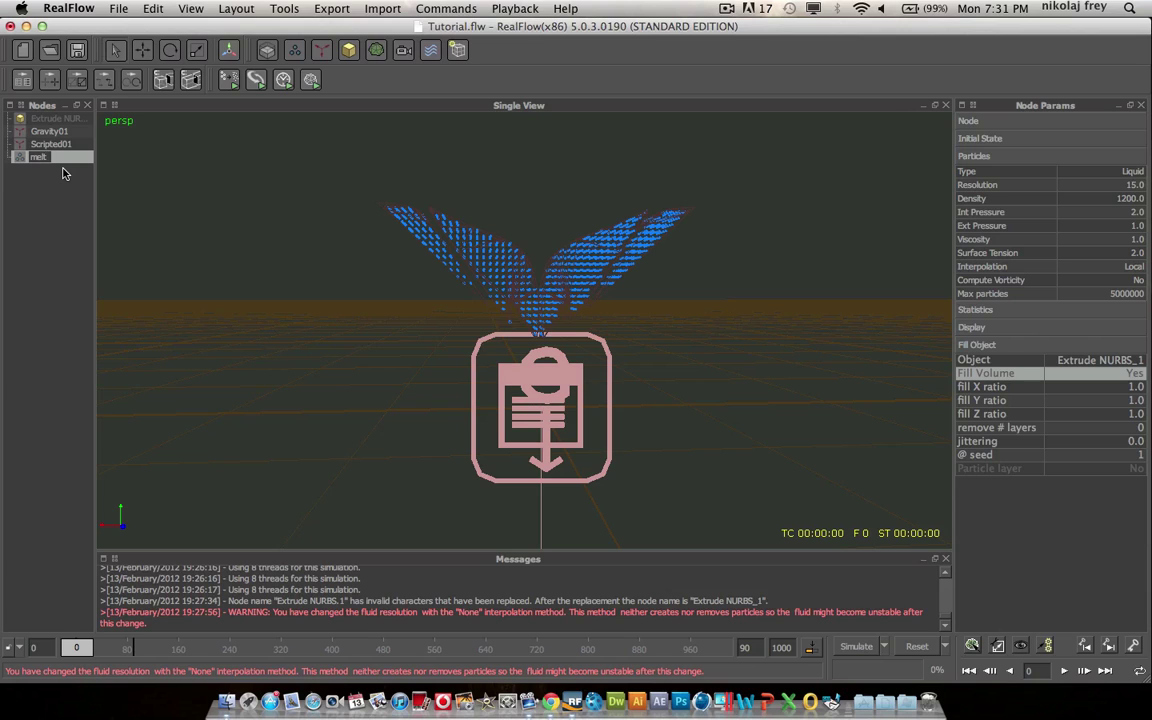
text(lopu)
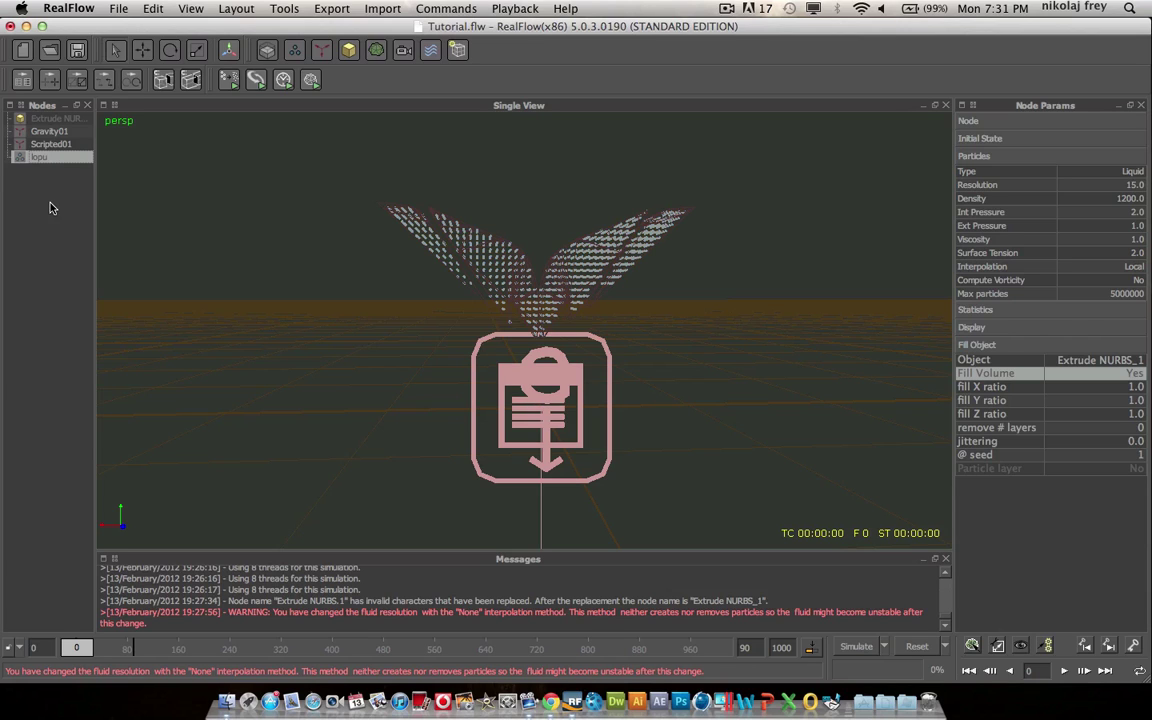
click(62, 173)
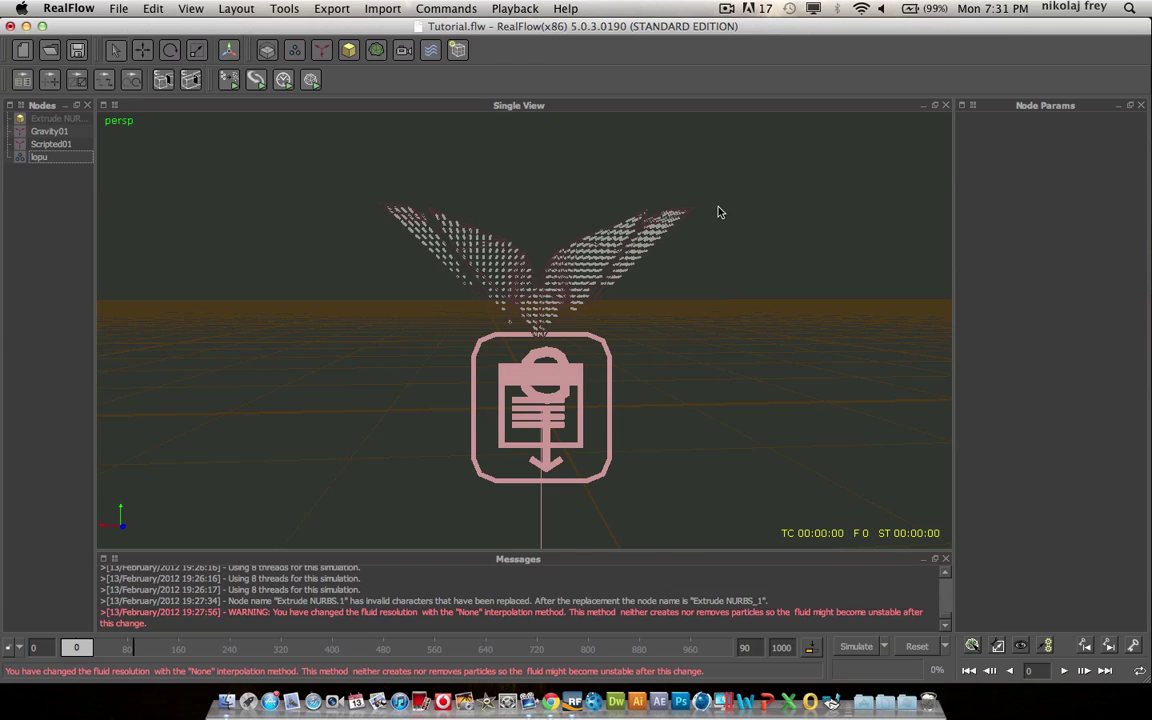
Reset all the simulation data.
scroll(719, 211, up, 5)
scroll(719, 211, down, 4)
click(917, 647)
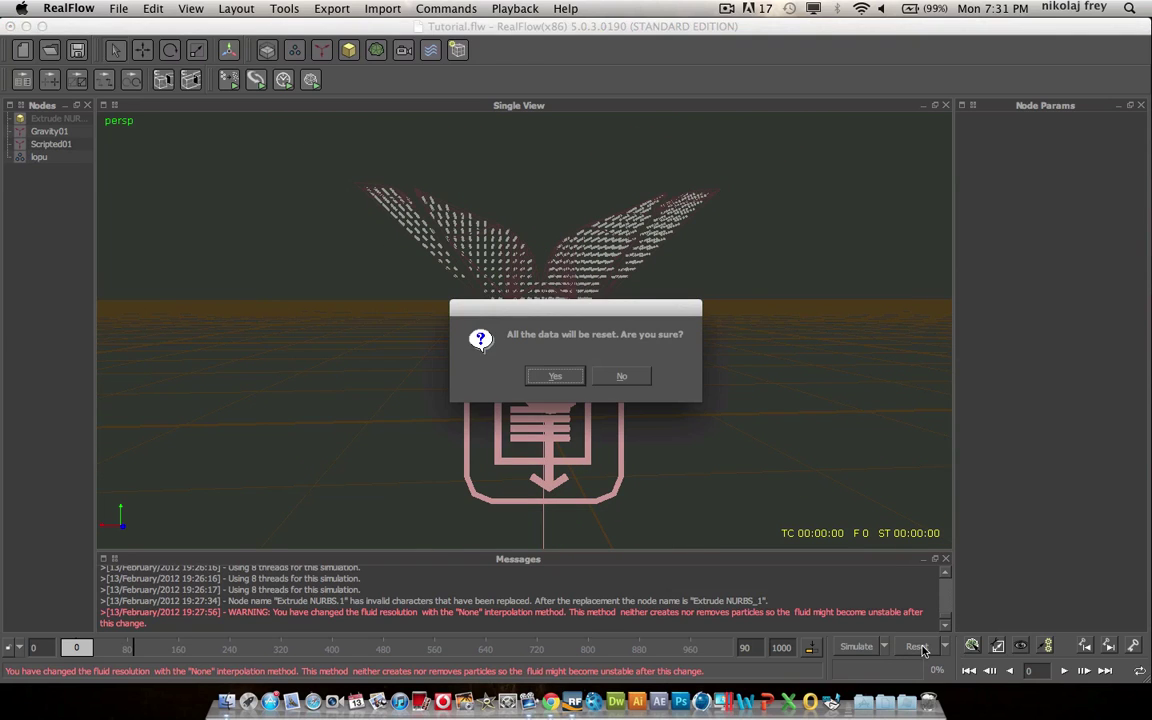
click(553, 376)
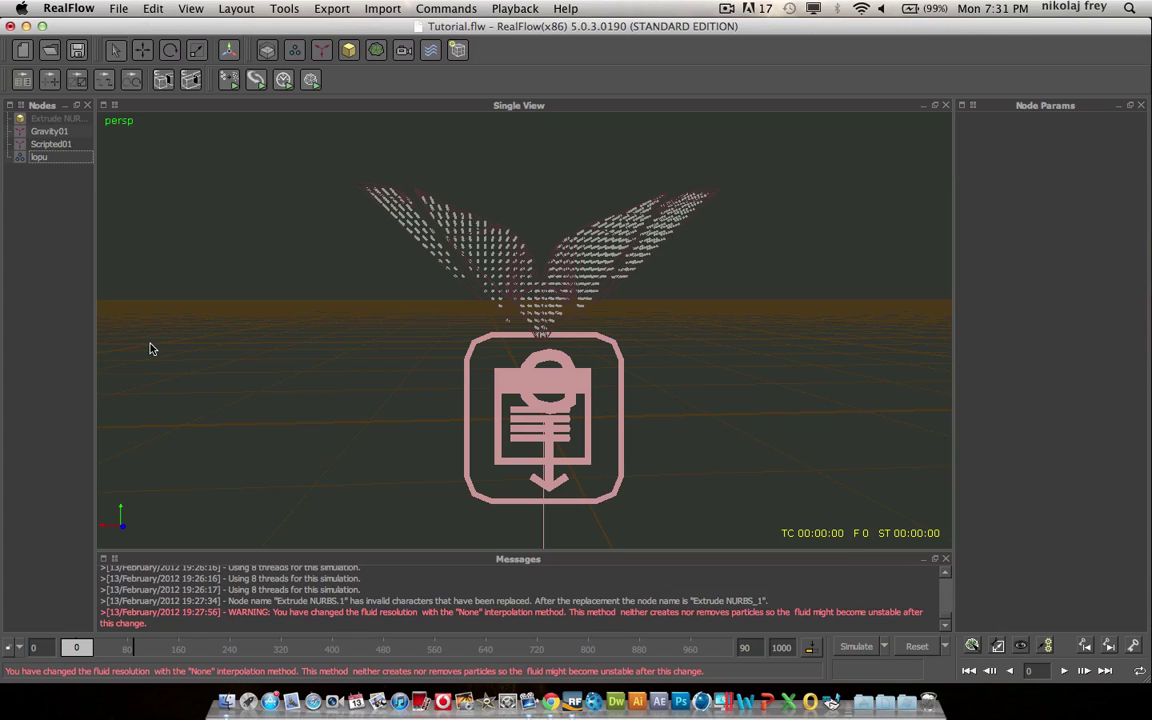
Add a Plane object and set its particle friction to 0.015, roughness to 0.009 and bounce to 0.15.
click(349, 52)
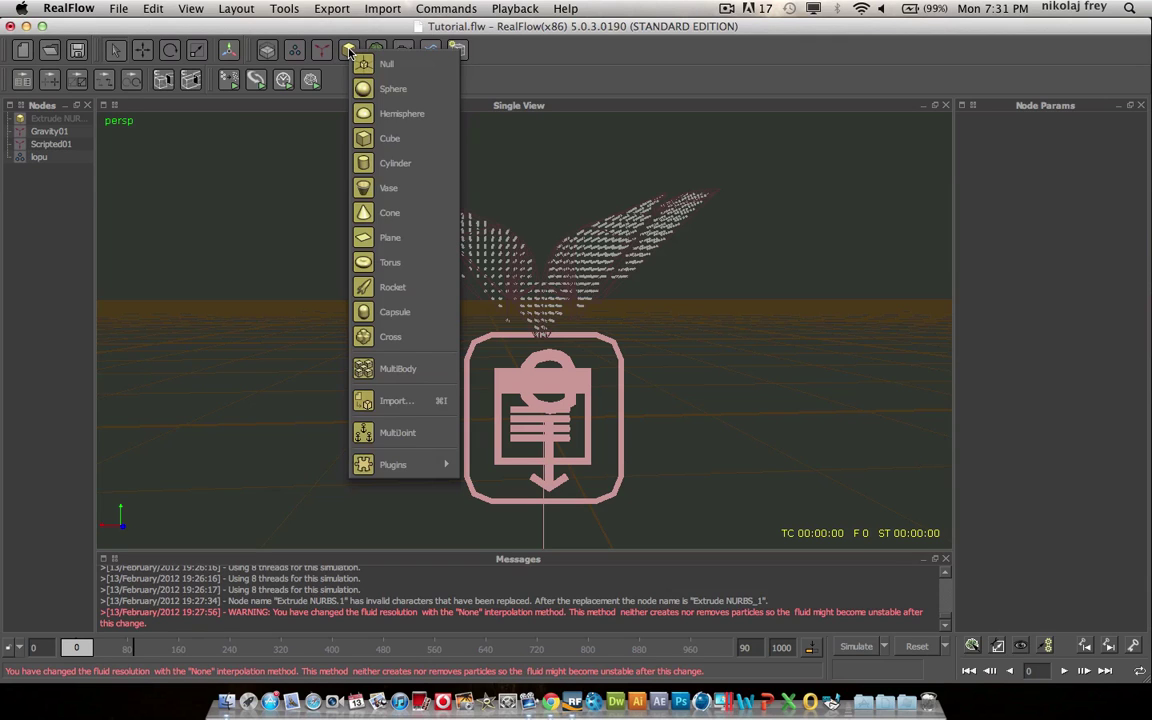
click(382, 214)
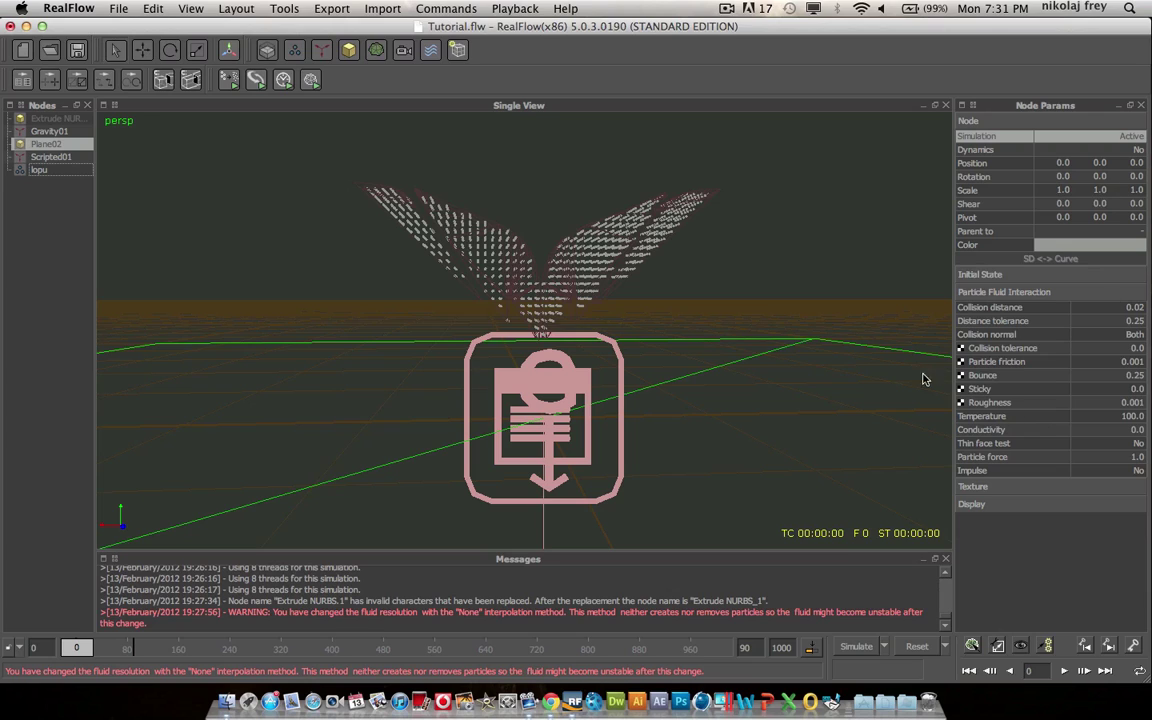
double_click(1138, 362)
click(1141, 362)
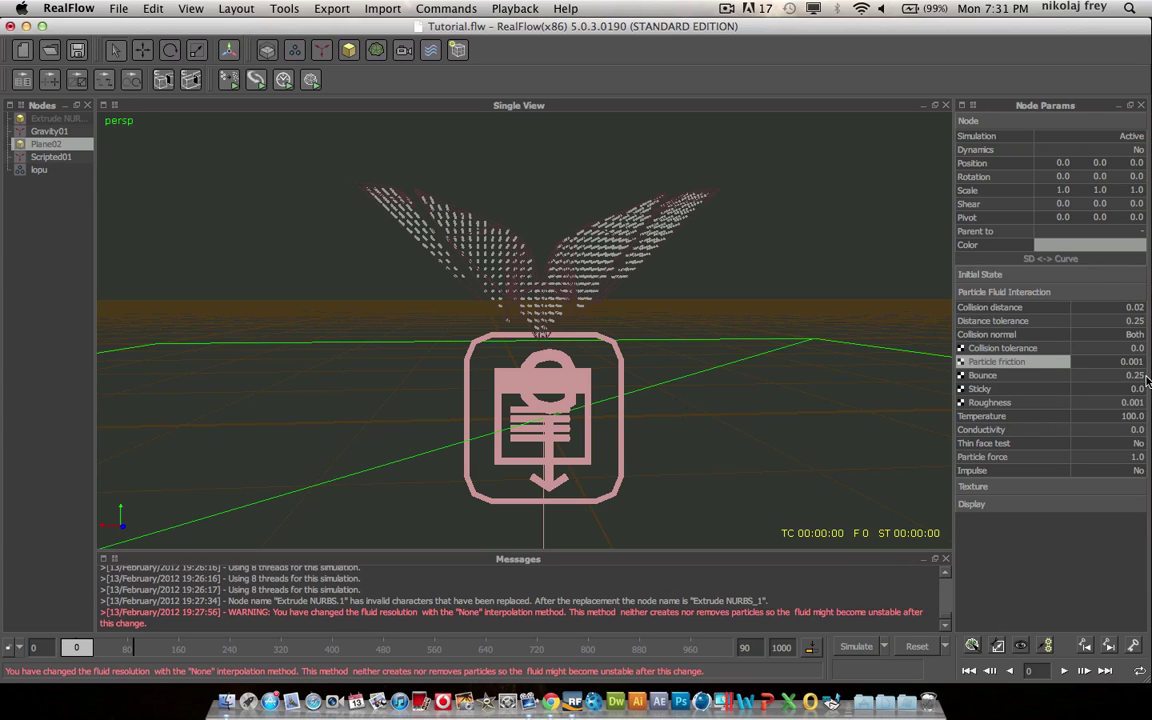
key(BackSpace)
key(BackSpace)
text(1)
click(1143, 403)
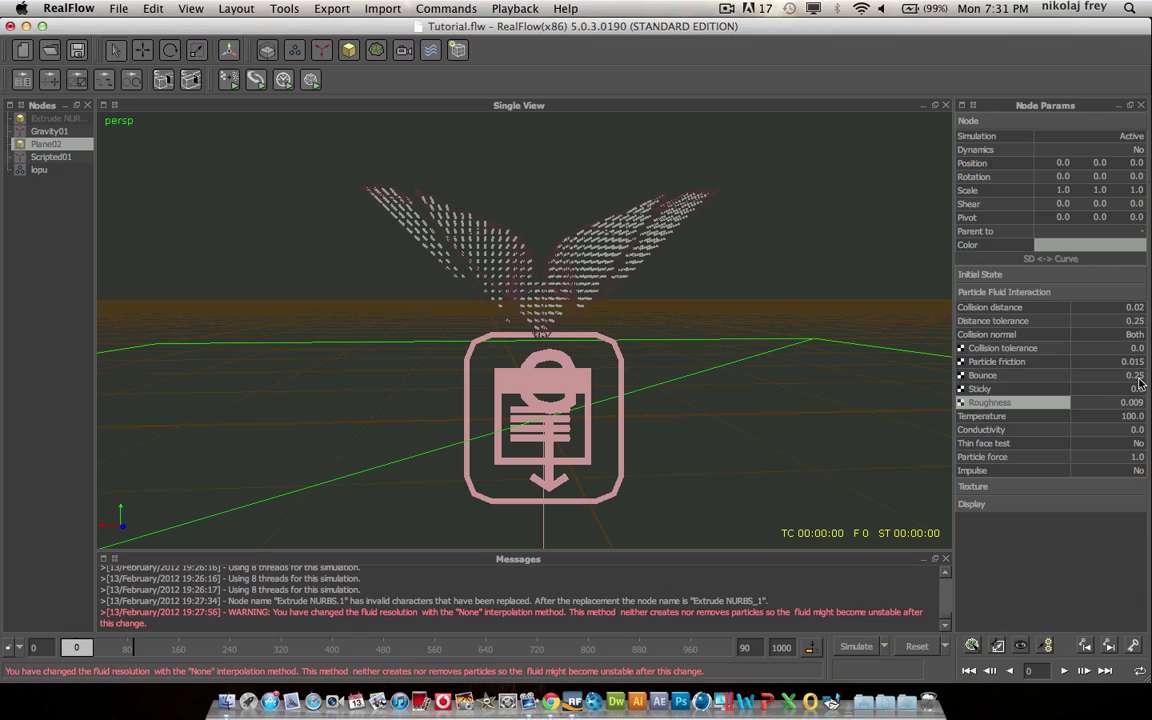
click(1137, 375)
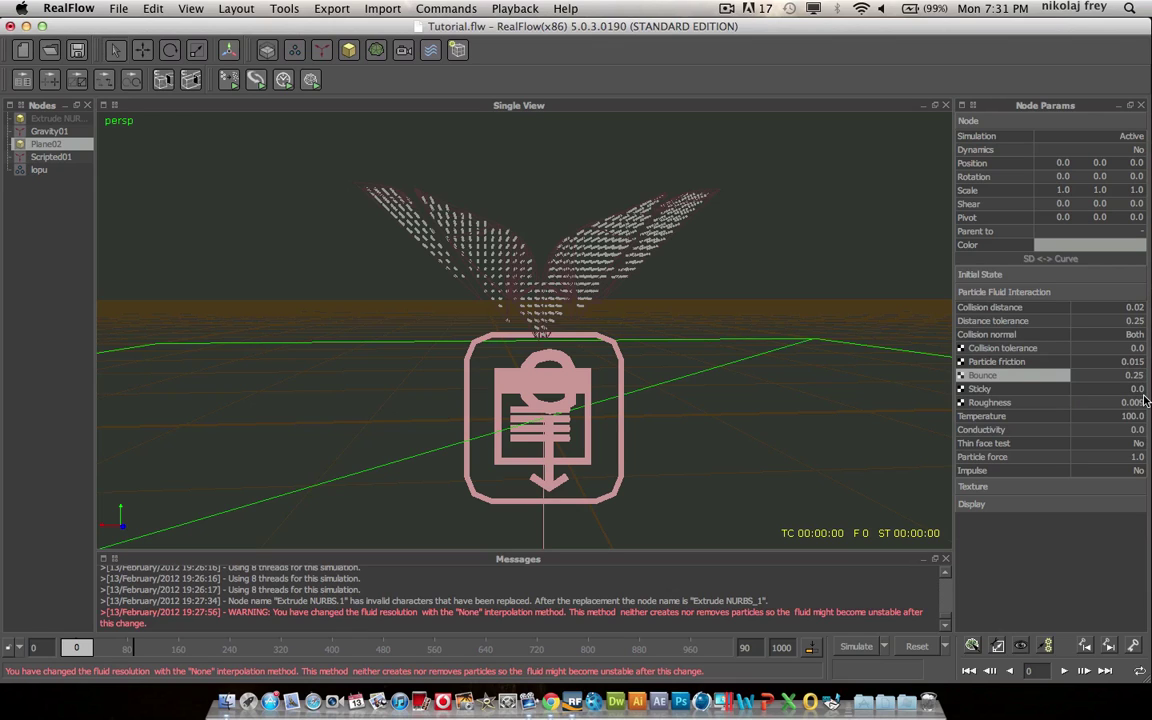
key(super+z)
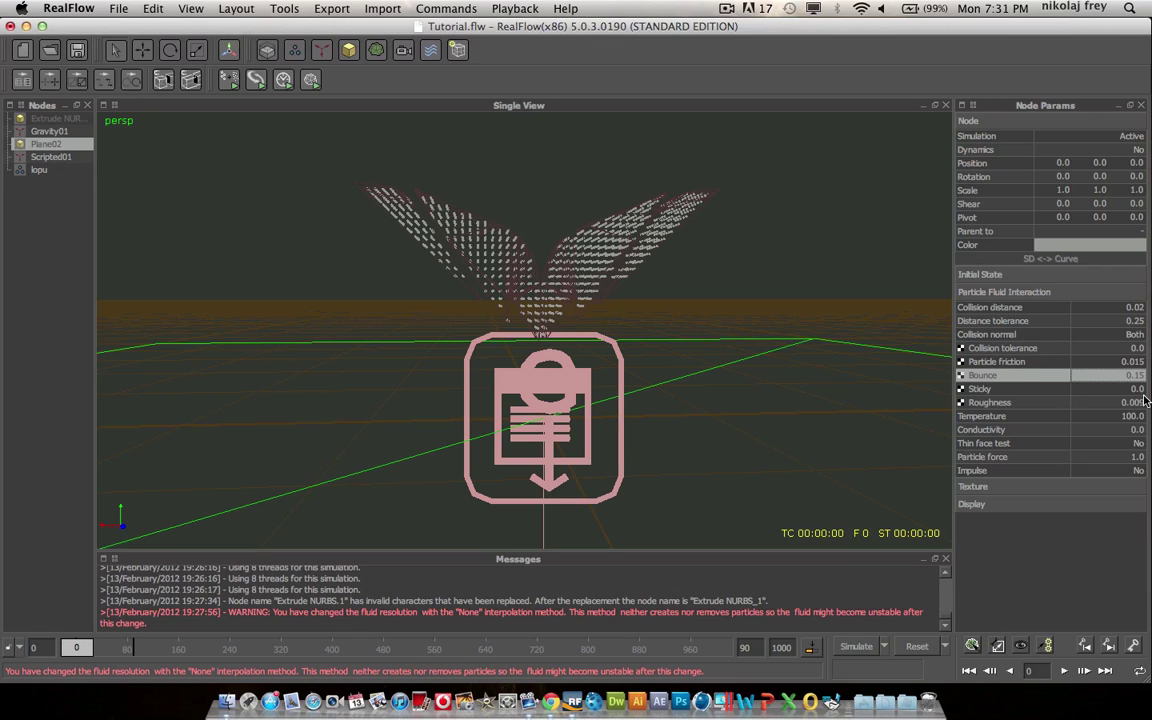
click(1000, 291)
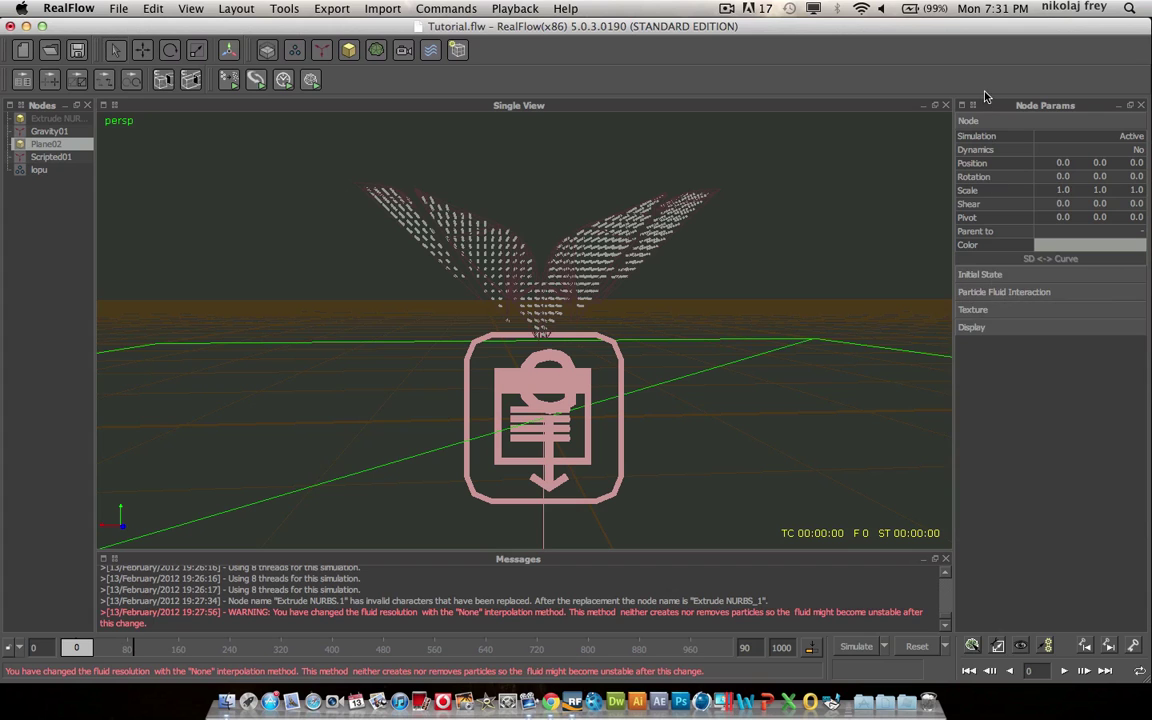
click(968, 120)
Extend the timeline's end frame to 1000.
alt+drag(761, 198, 837, 205)
click(48, 195)
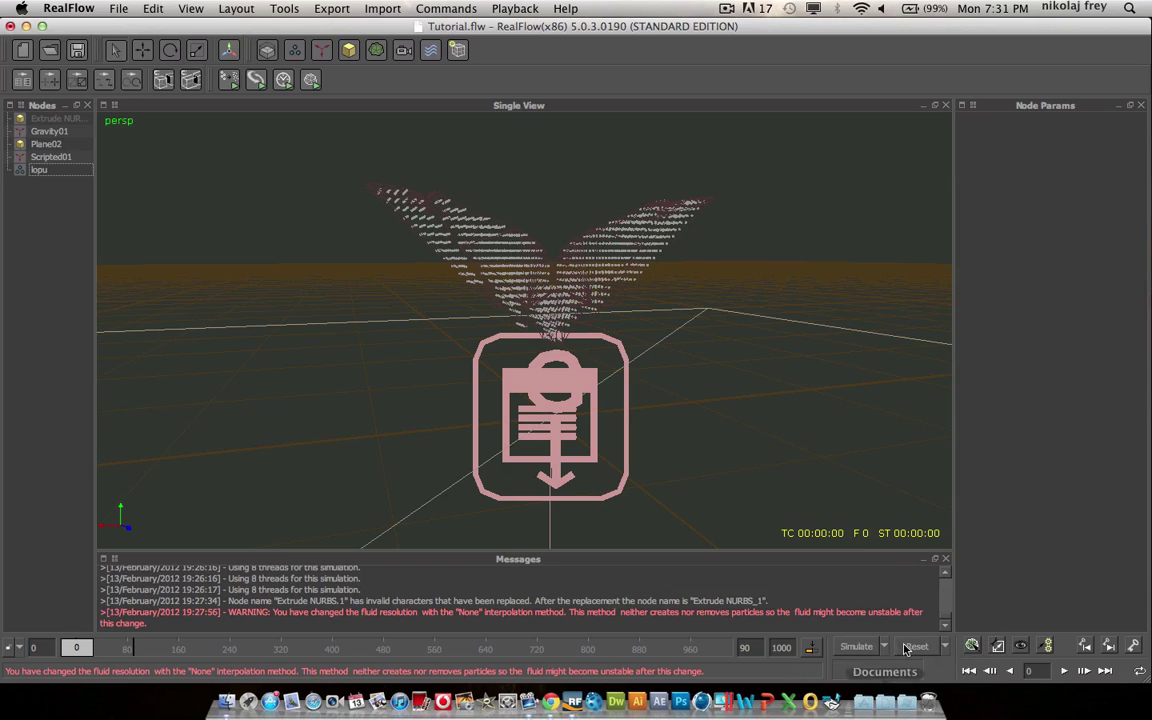
double_click(745, 648)
text(11)
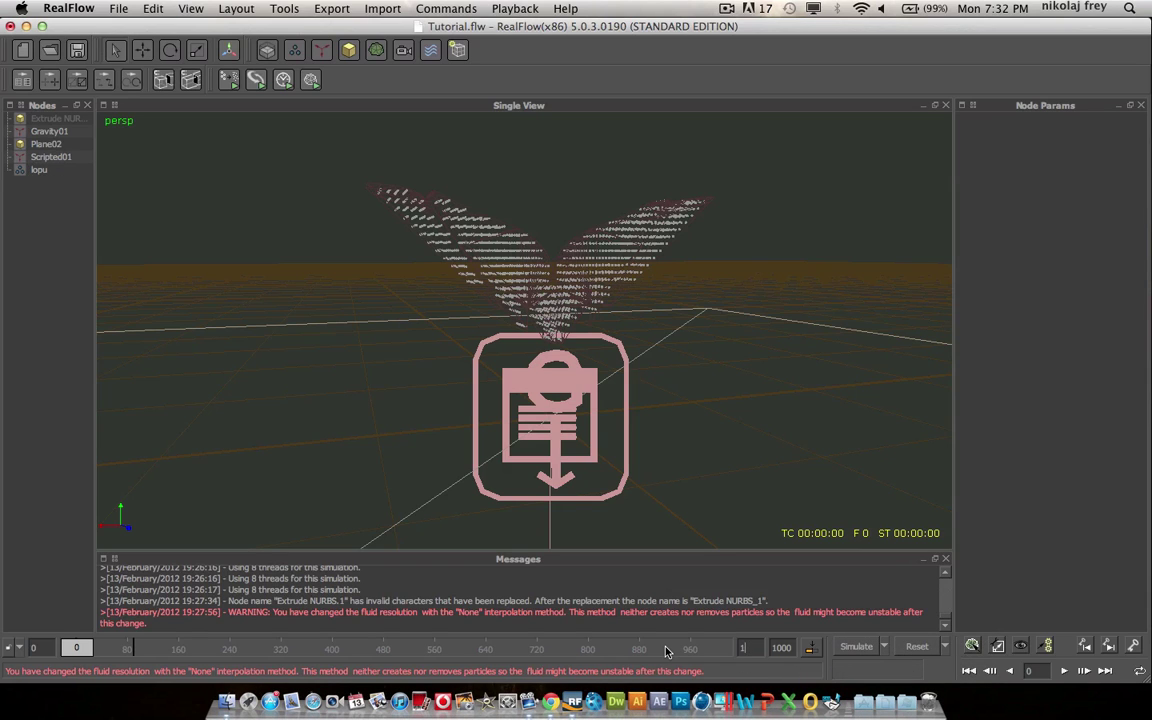
text(000)
key(Return)
Reset the scene, run a short simulation and return the timeline to its start.
click(917, 646)
key(Return)
click(852, 647)
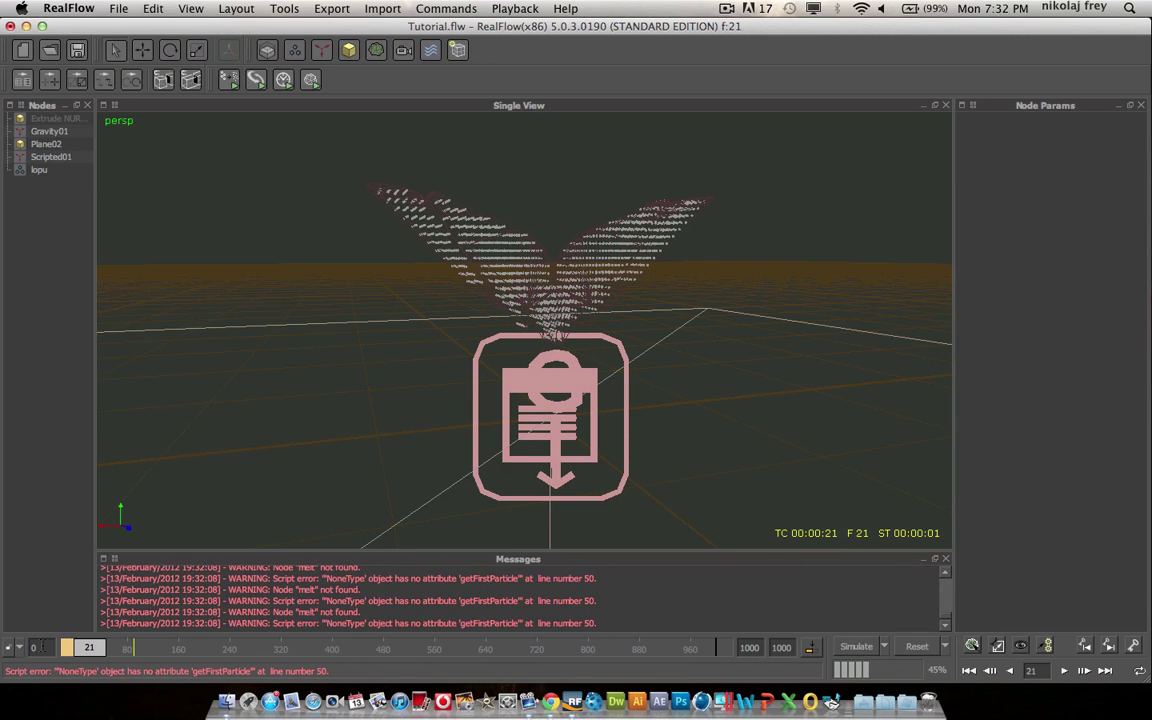
click(69, 647)
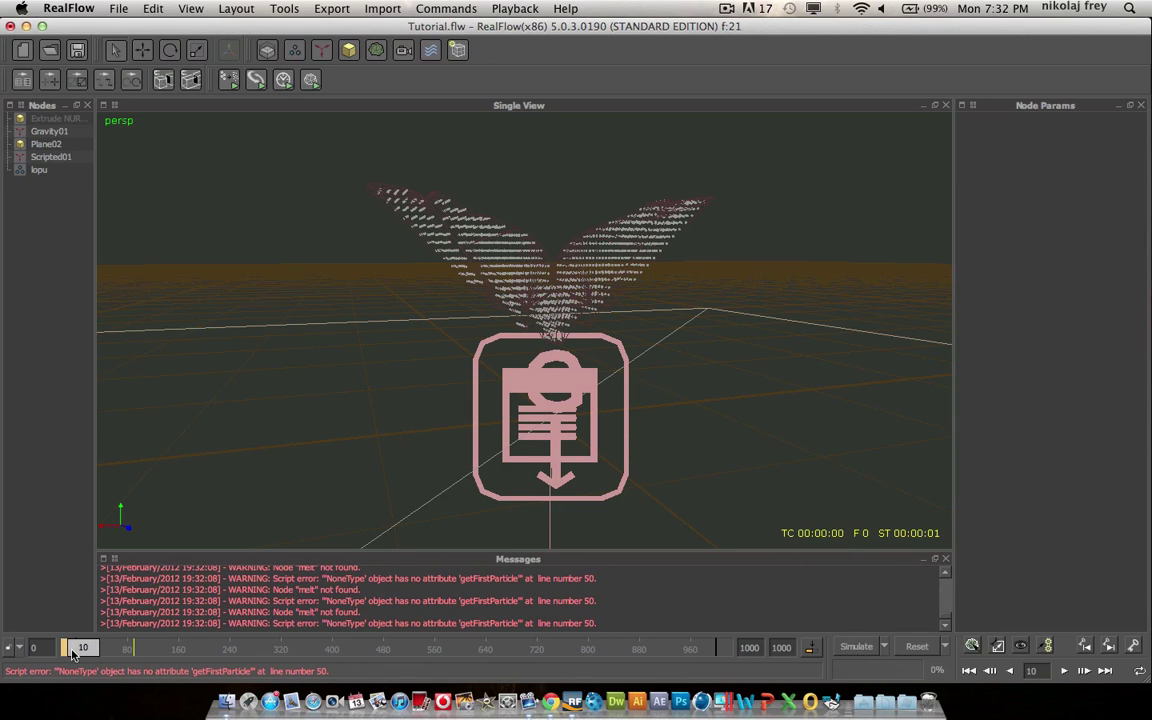
Restore the emitter name melt in the onSimulationBegin getEmitter call of the Scripted01 daemon's script.
click(38, 169)
click(46, 157)
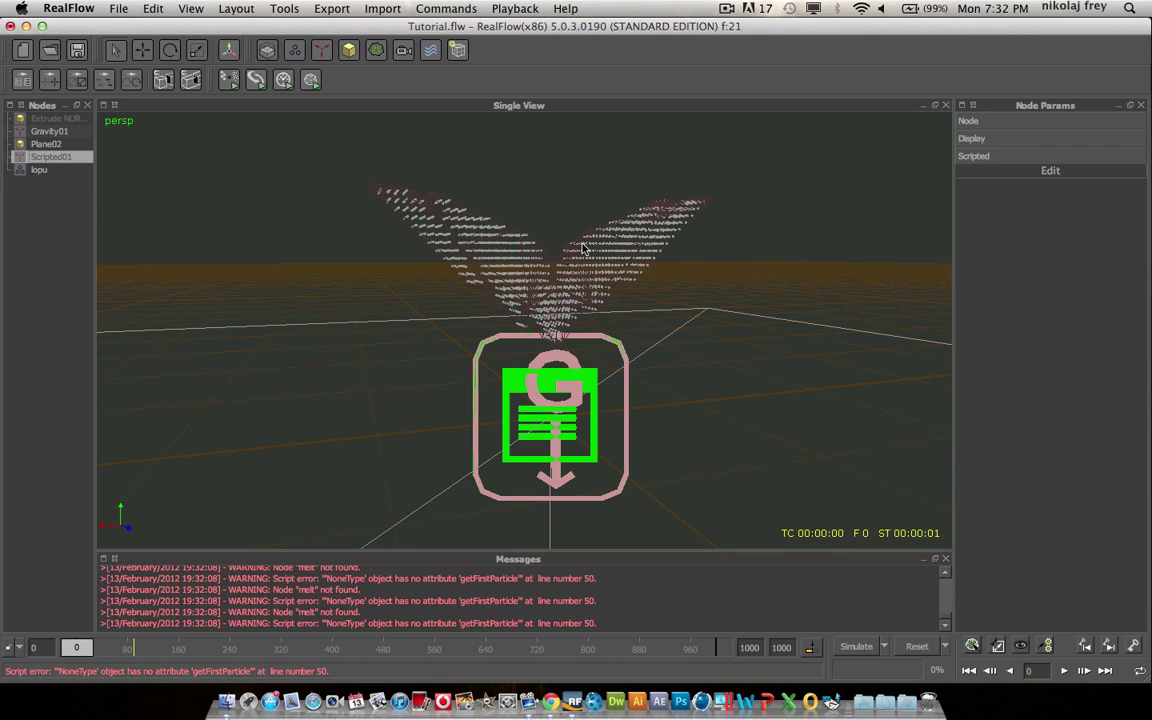
click(1045, 170)
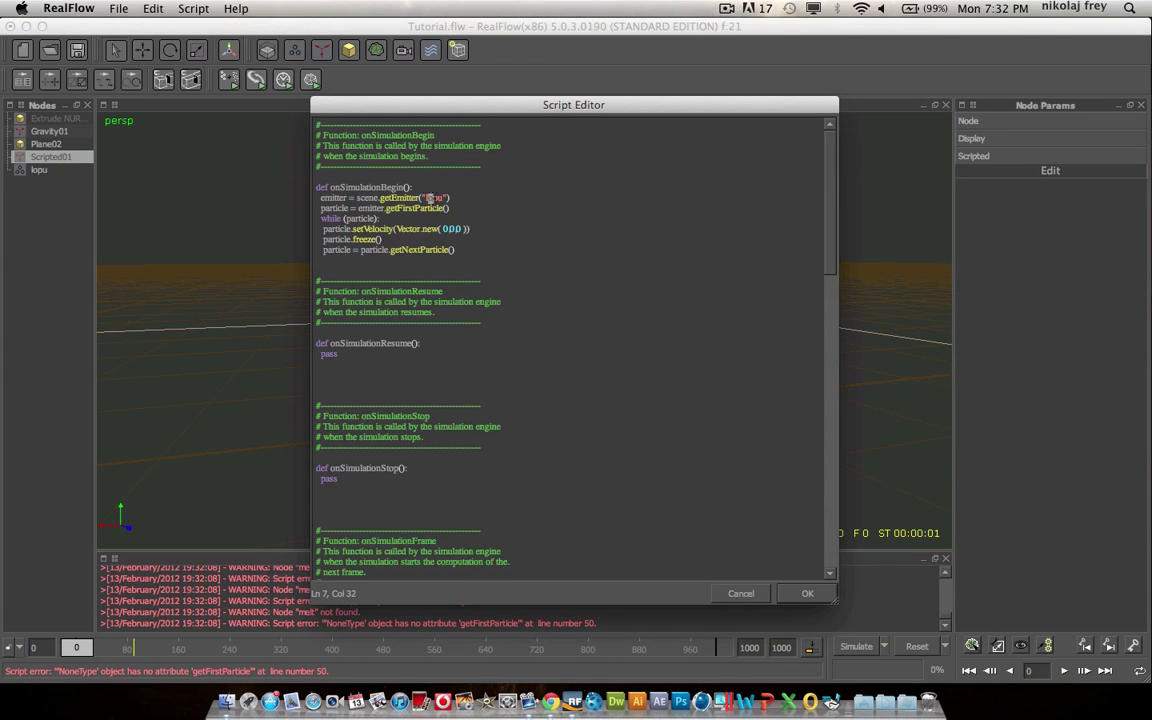
key(BackSpace)
click(807, 593)
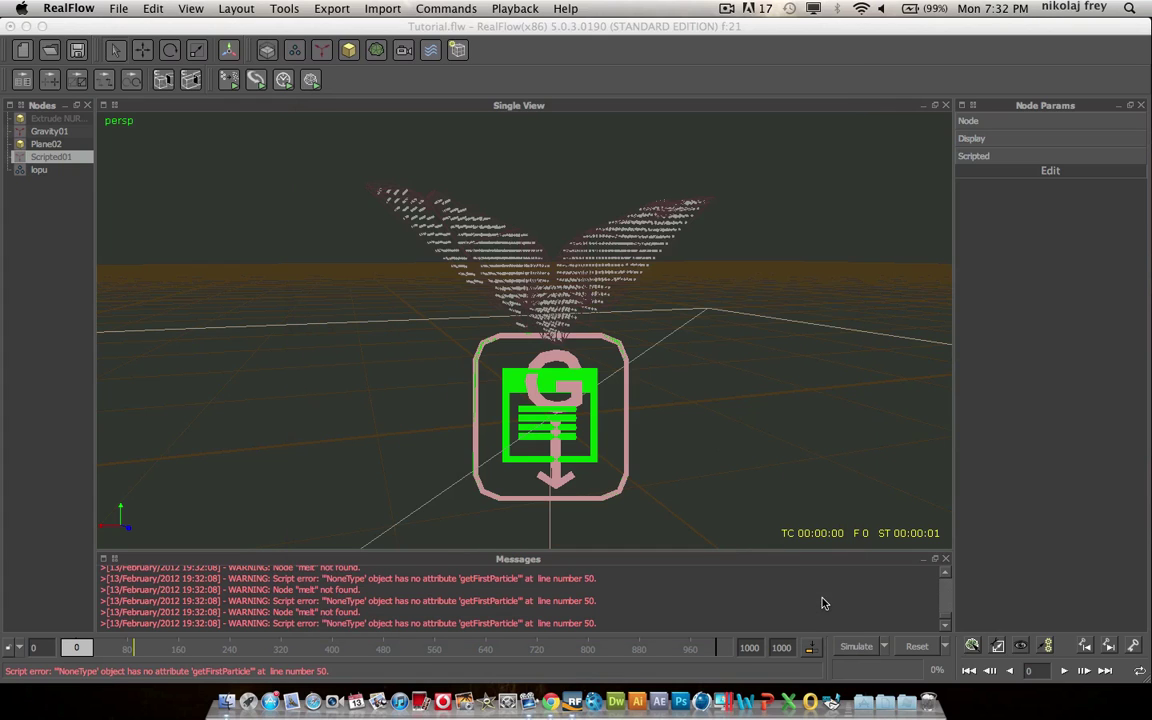
Rename the lopu emitter as melt and reset the simulation data.
right_click(40, 170)
click(48, 172)
right_click(48, 172)
click(54, 181)
text(melt)
key(Return)
click(41, 206)
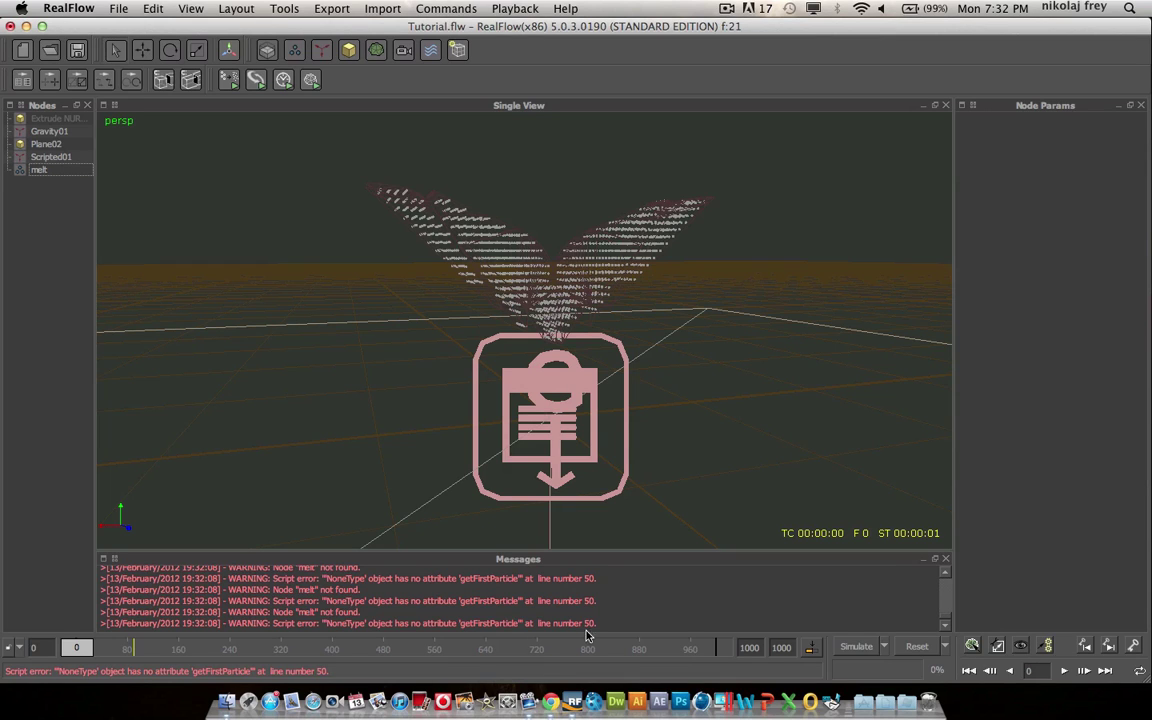
click(902, 648)
key(Return)
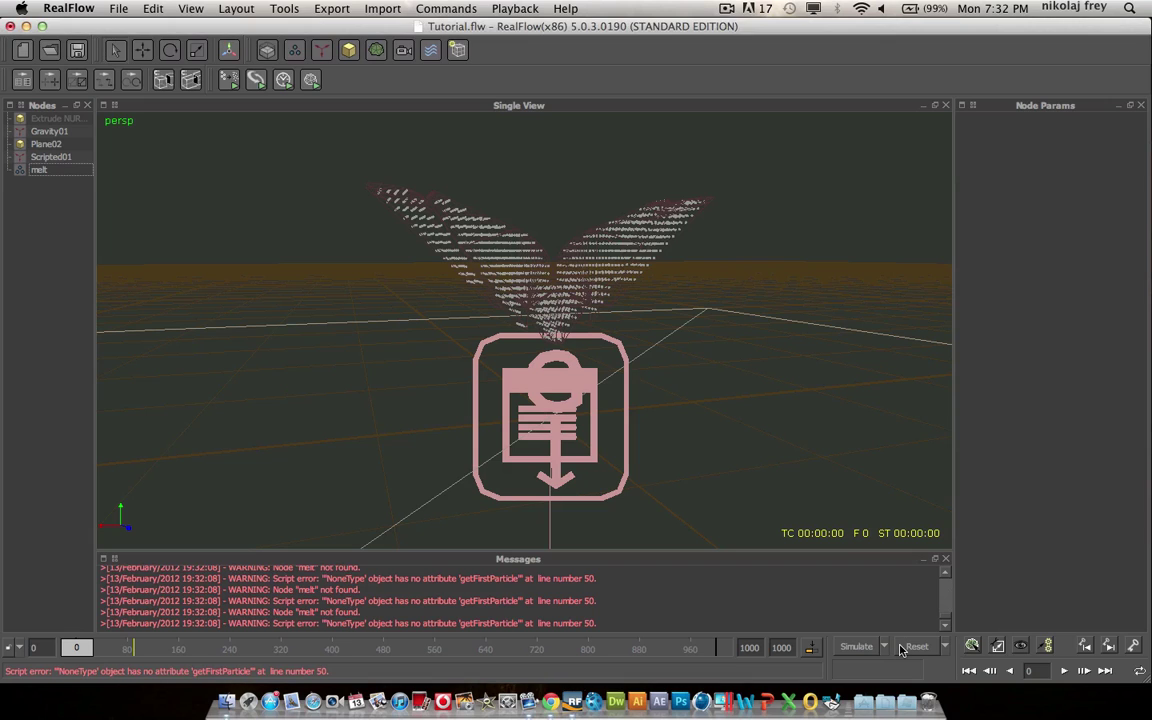
Run a test simulation to about frame 158 and return the timeline to frame 0.
click(856, 647)
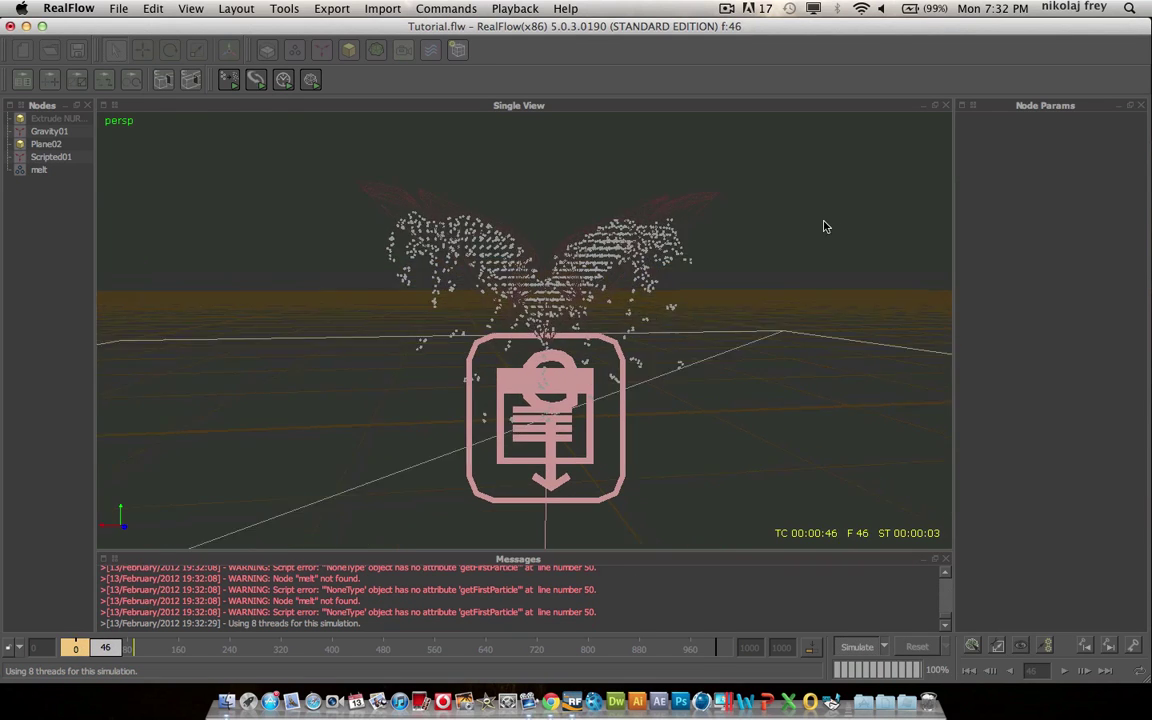
alt+drag(810, 213, 291, 233)
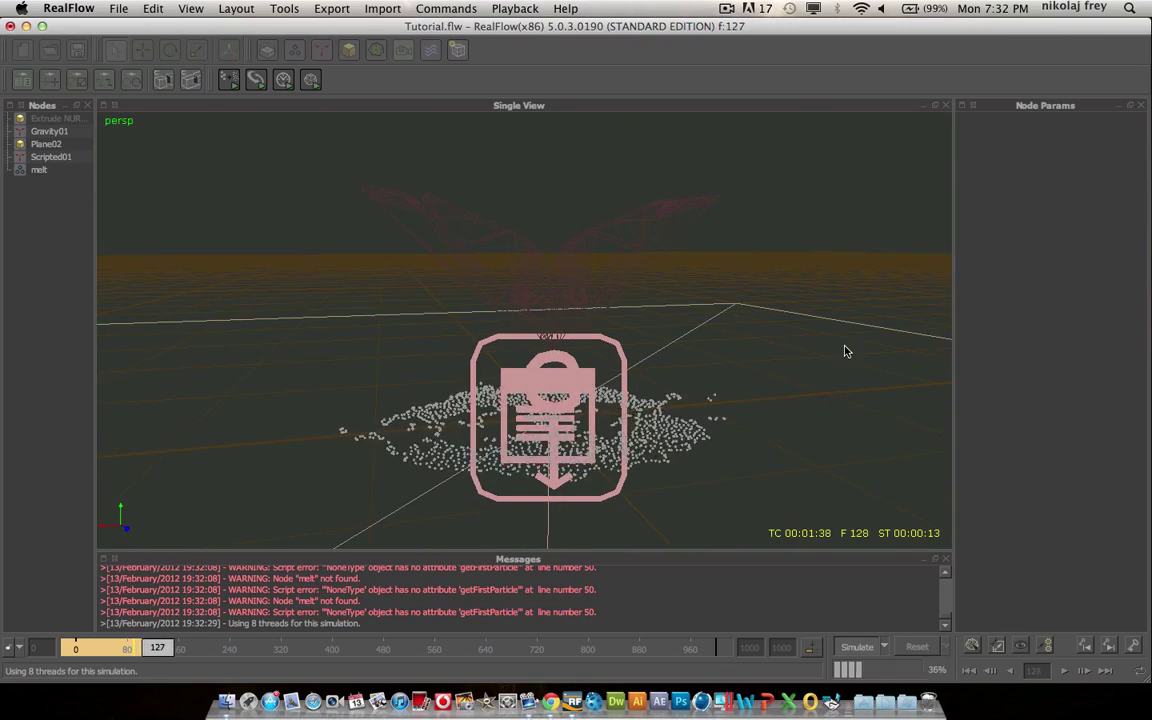
alt+drag(843, 350, 800, 275)
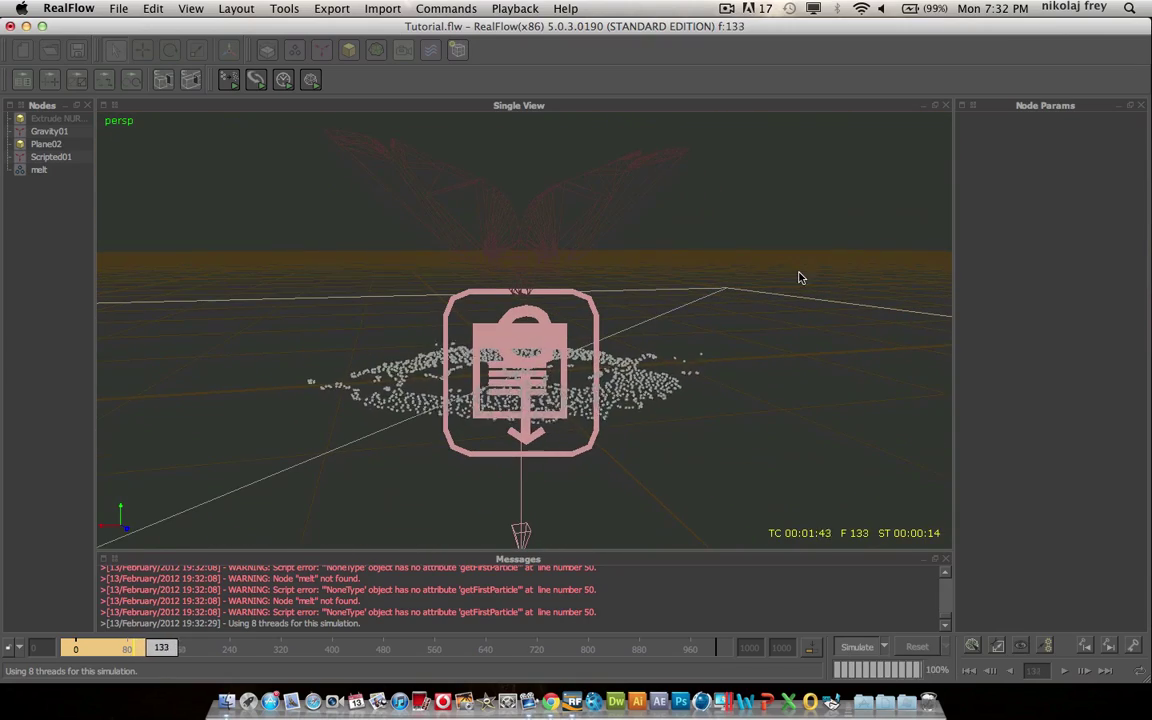
click(850, 649)
drag(143, 645, 33, 650)
Move the Scripted01 daemon along the X axis, away from the logo.
click(40, 157)
click(142, 50)
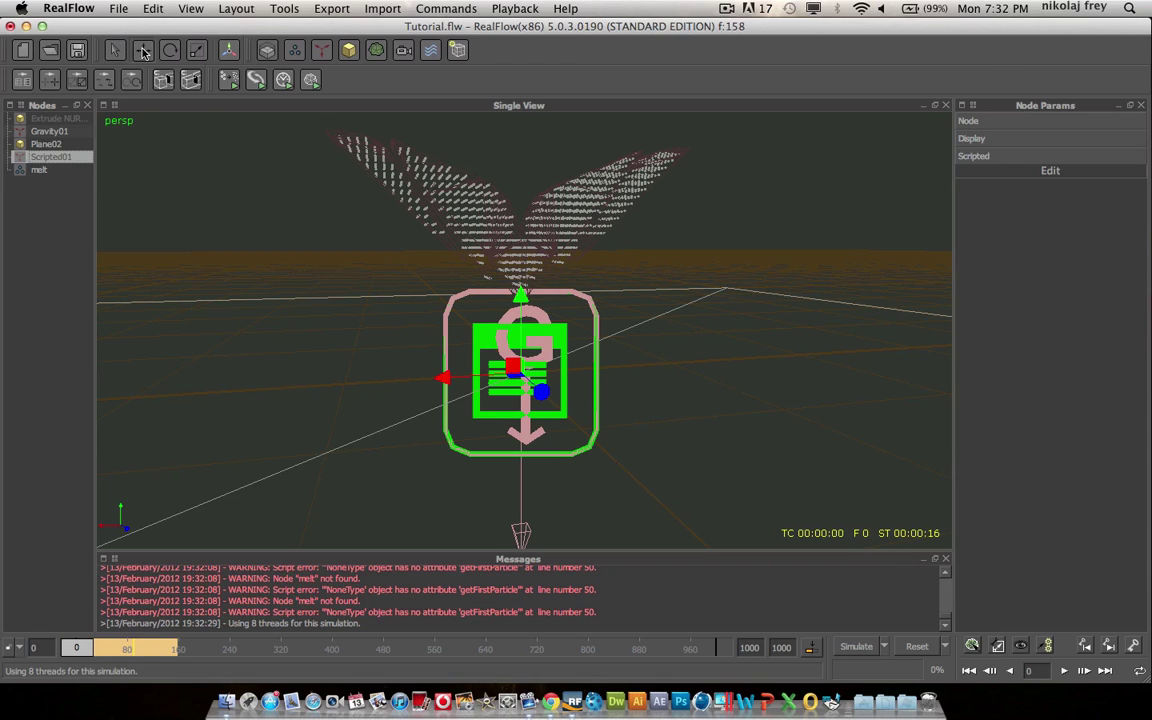
drag(443, 378, 3, 377)
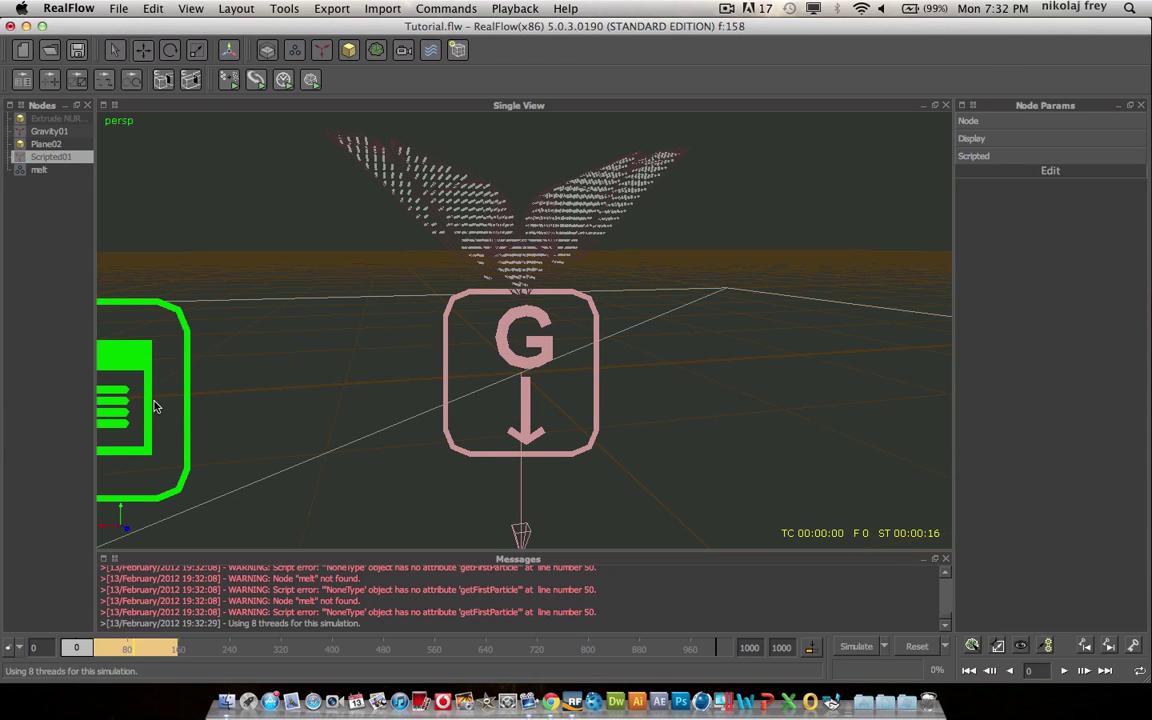
scroll(409, 380, down, 5)
click(380, 350)
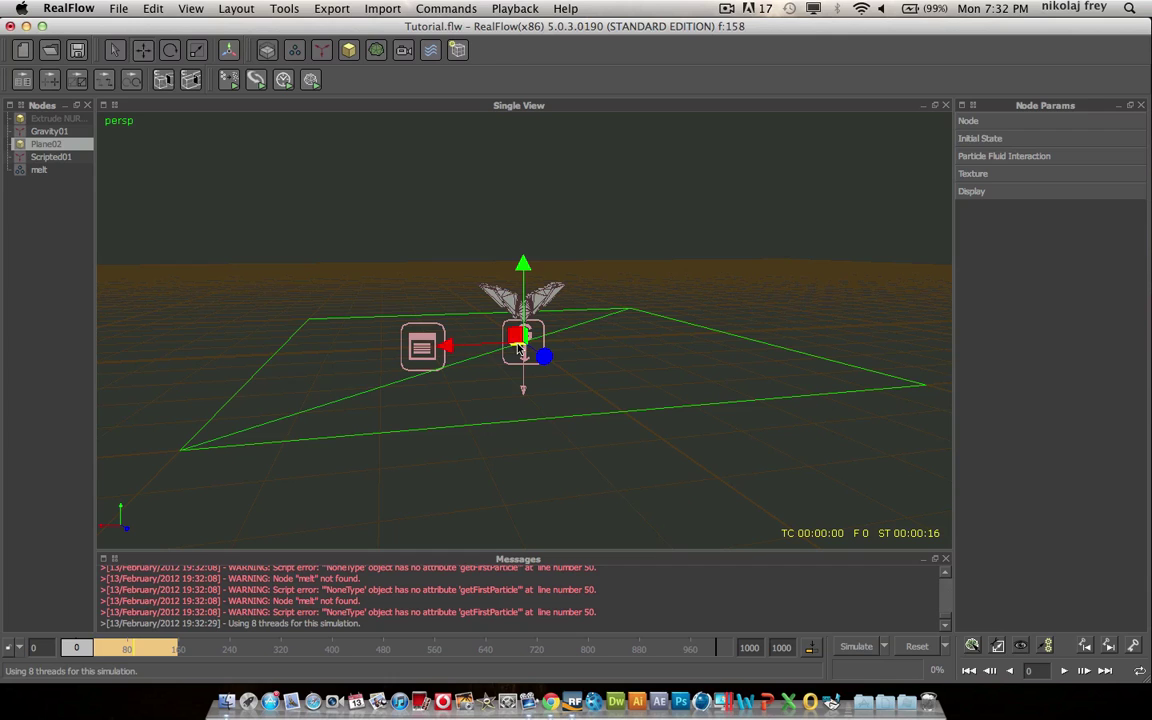
drag(519, 348, 3, 374)
key(super+z)
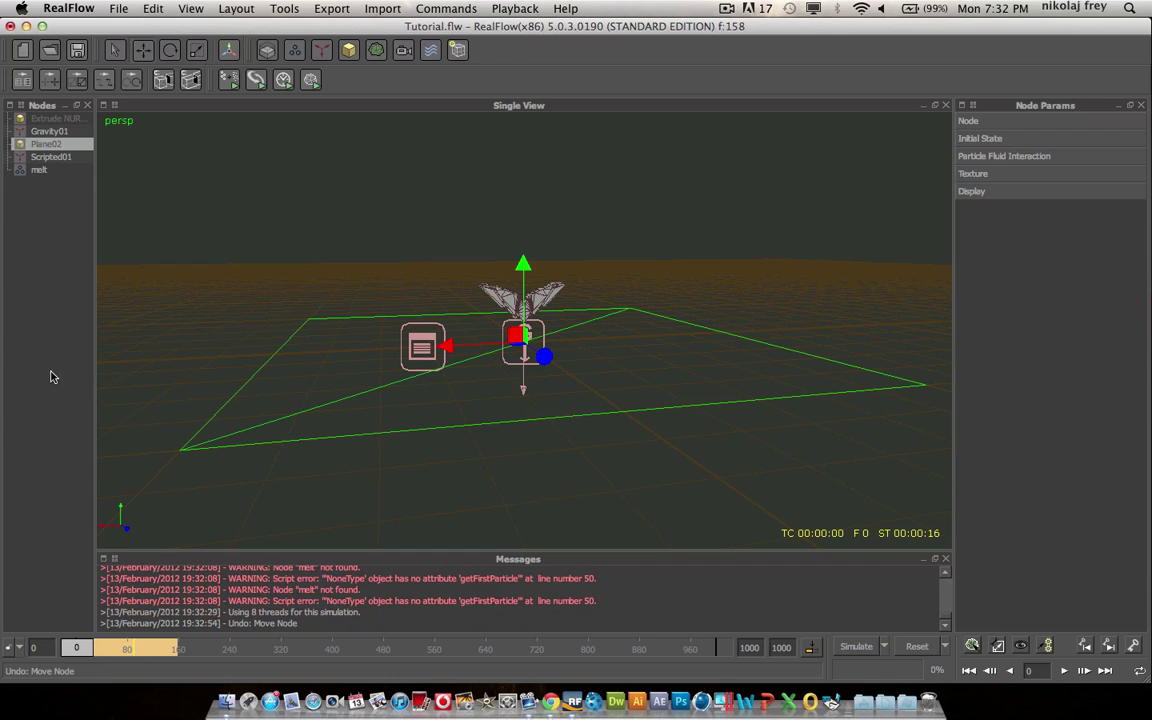
Move the Scripted01 daemon farther along X and shift the Gravity01 daemon along its Z axis, clear of the logo.
click(40, 157)
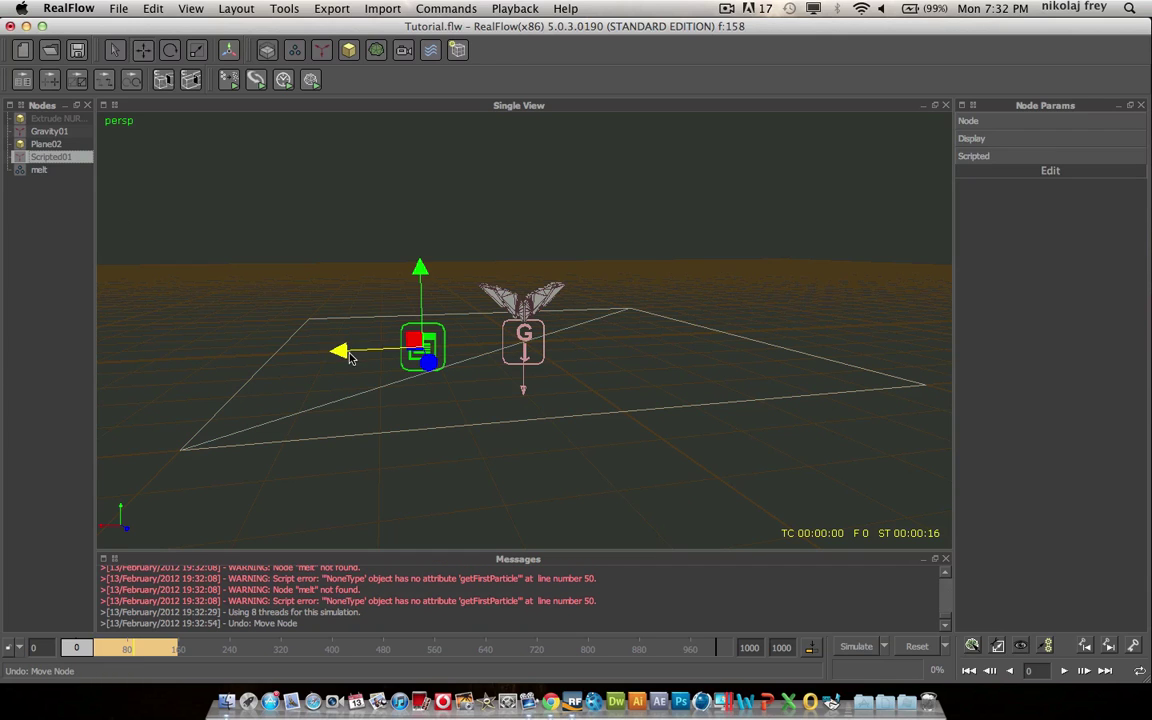
drag(332, 349, 8, 342)
click(46, 131)
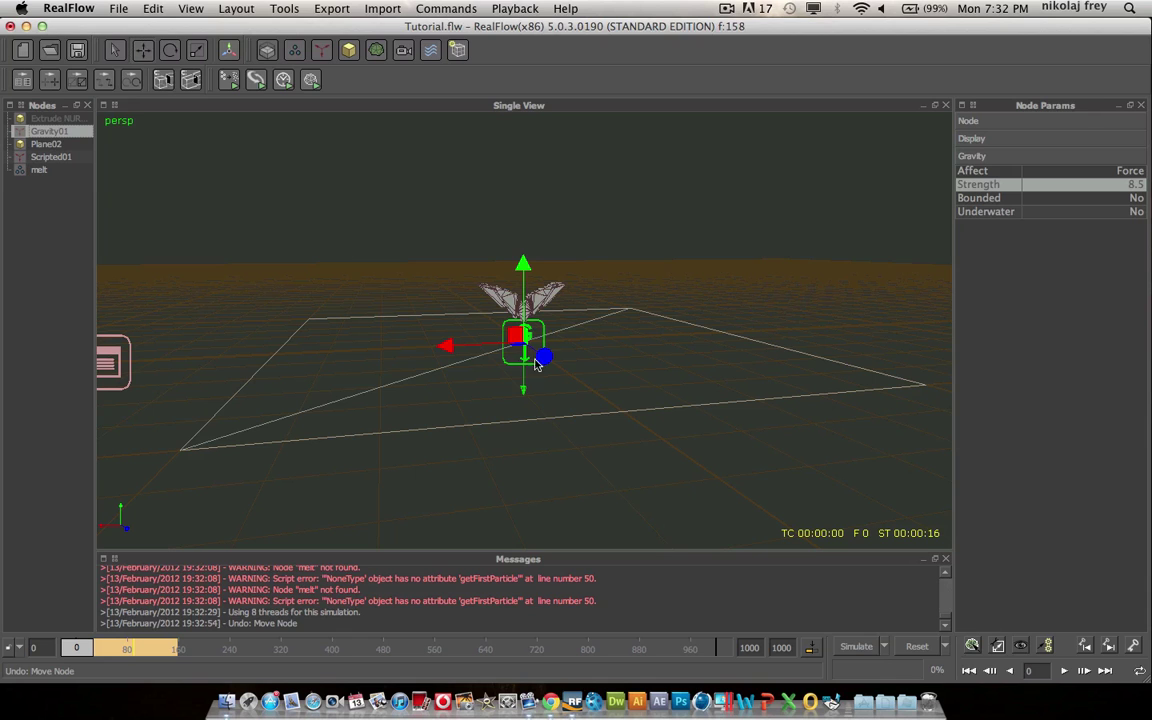
drag(541, 364, 832, 555)
scroll(764, 244, up, 5)
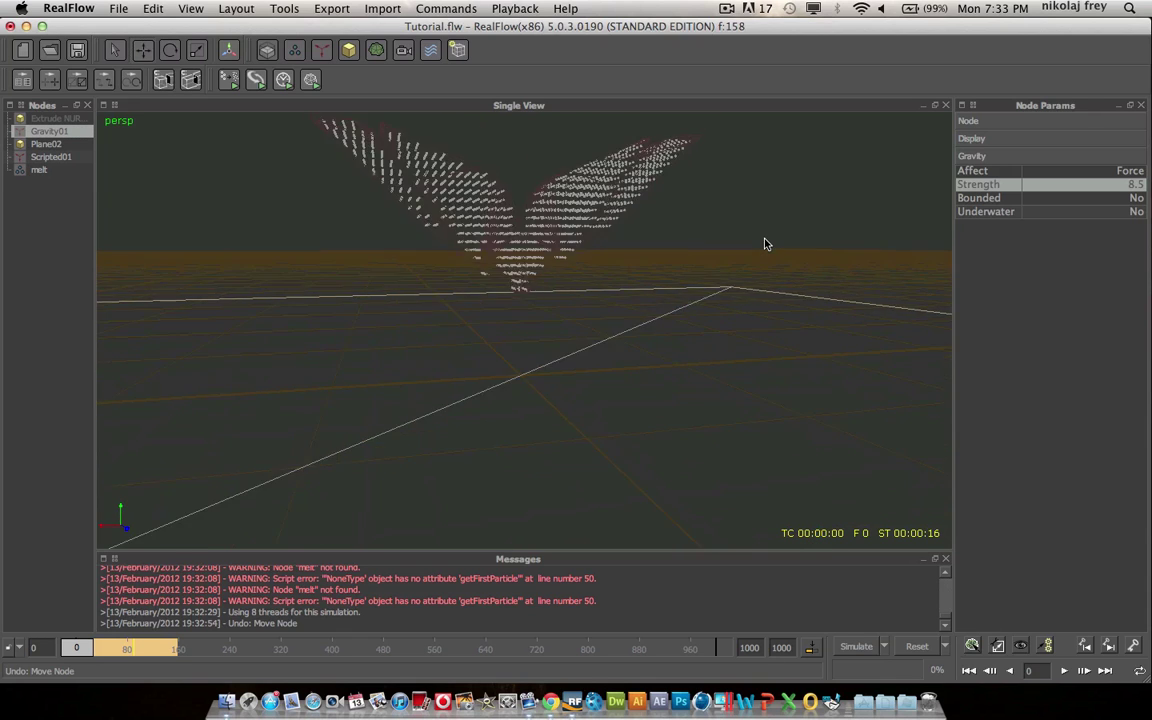
Simulate the melt to about frame 452, examine the particle pool on the plane, and return the timeline to frame 0.
scroll(765, 244, down, 5)
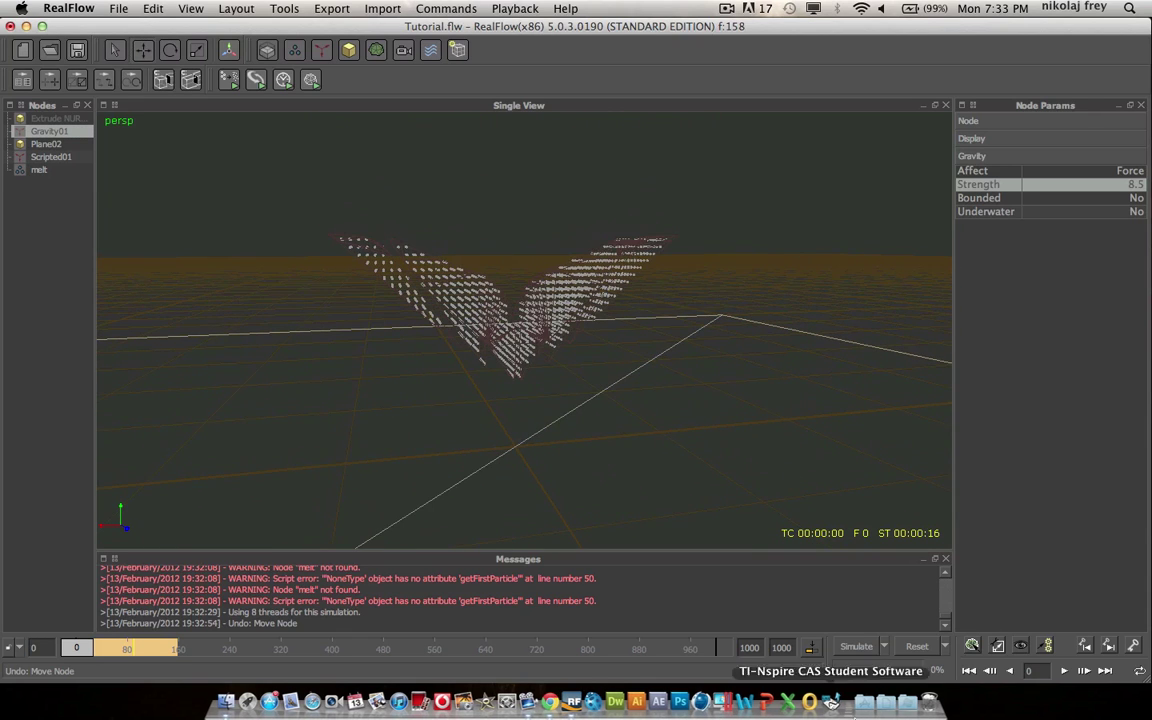
click(856, 646)
key(Return)
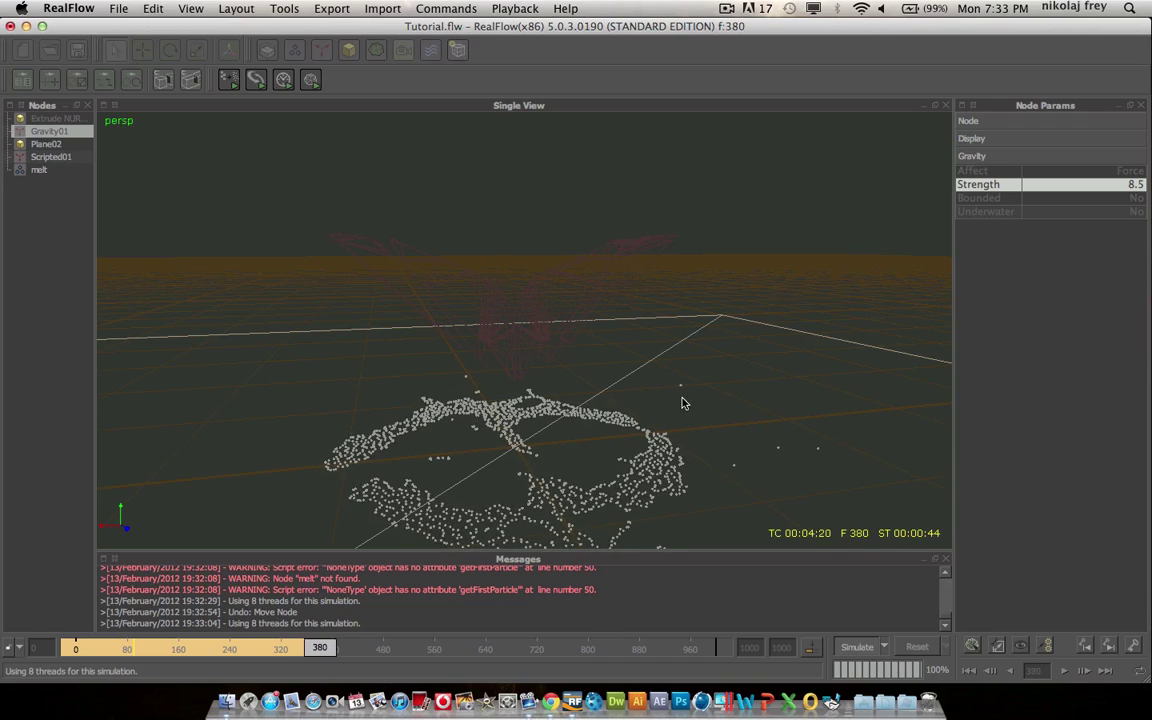
alt+middle_drag(662, 462, 666, 423)
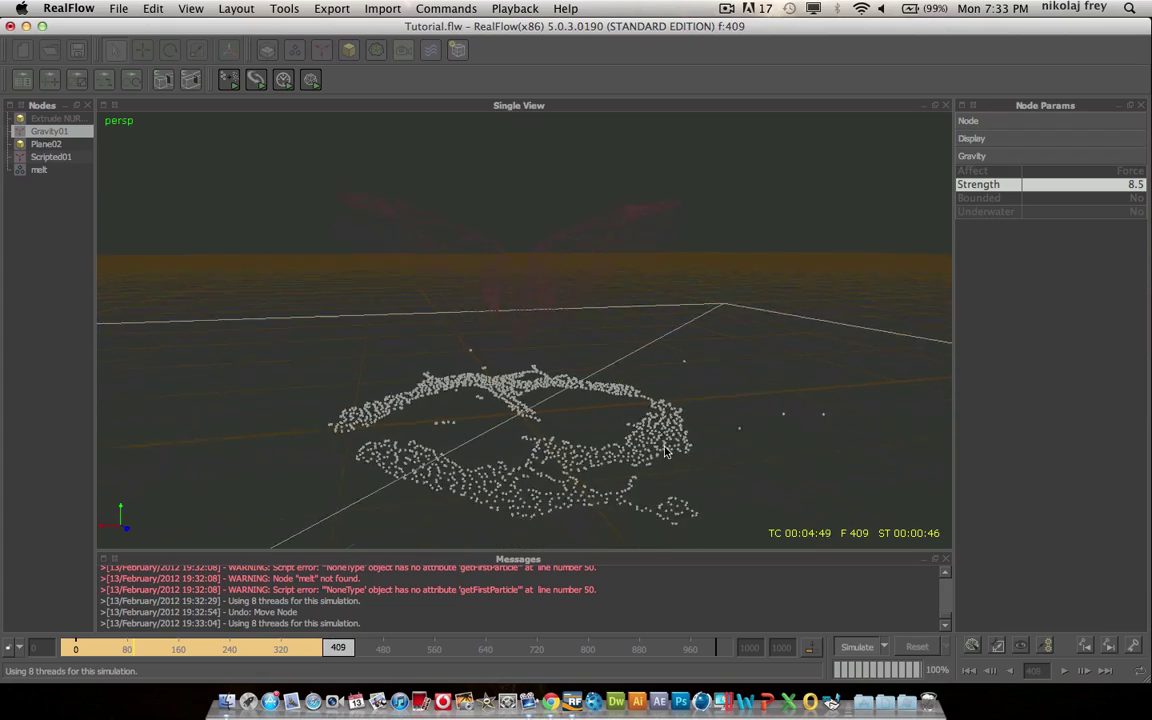
scroll(663, 425, up, 5)
scroll(656, 427, down, 3)
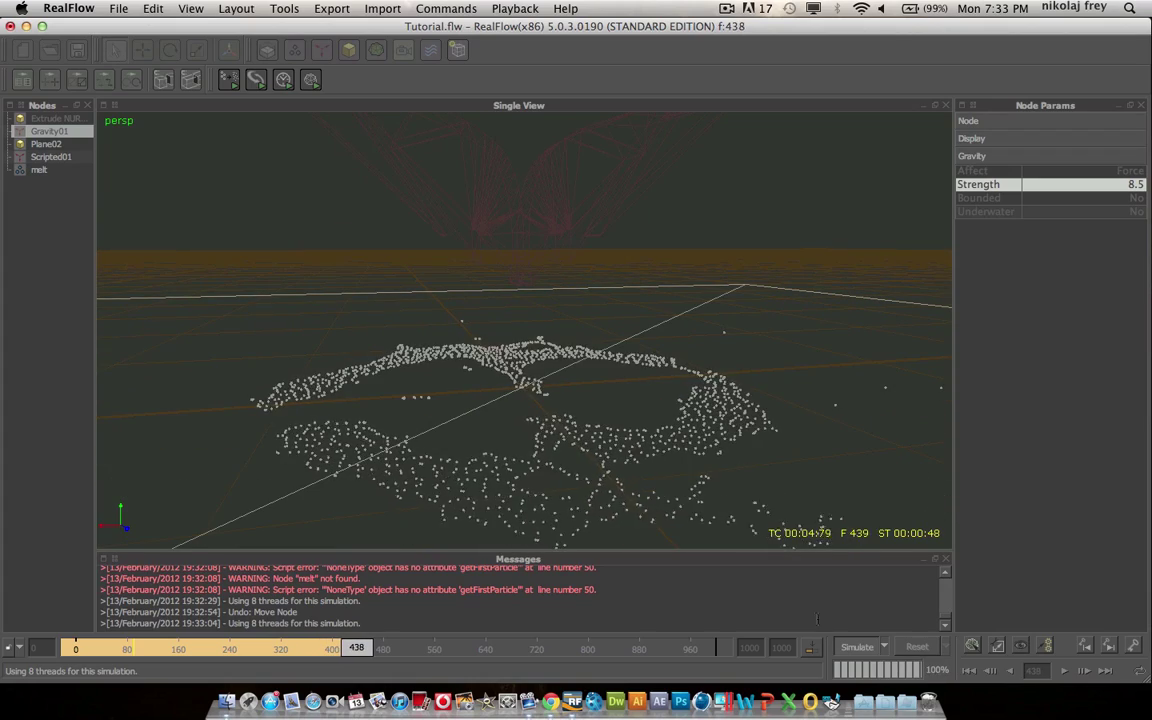
click(855, 647)
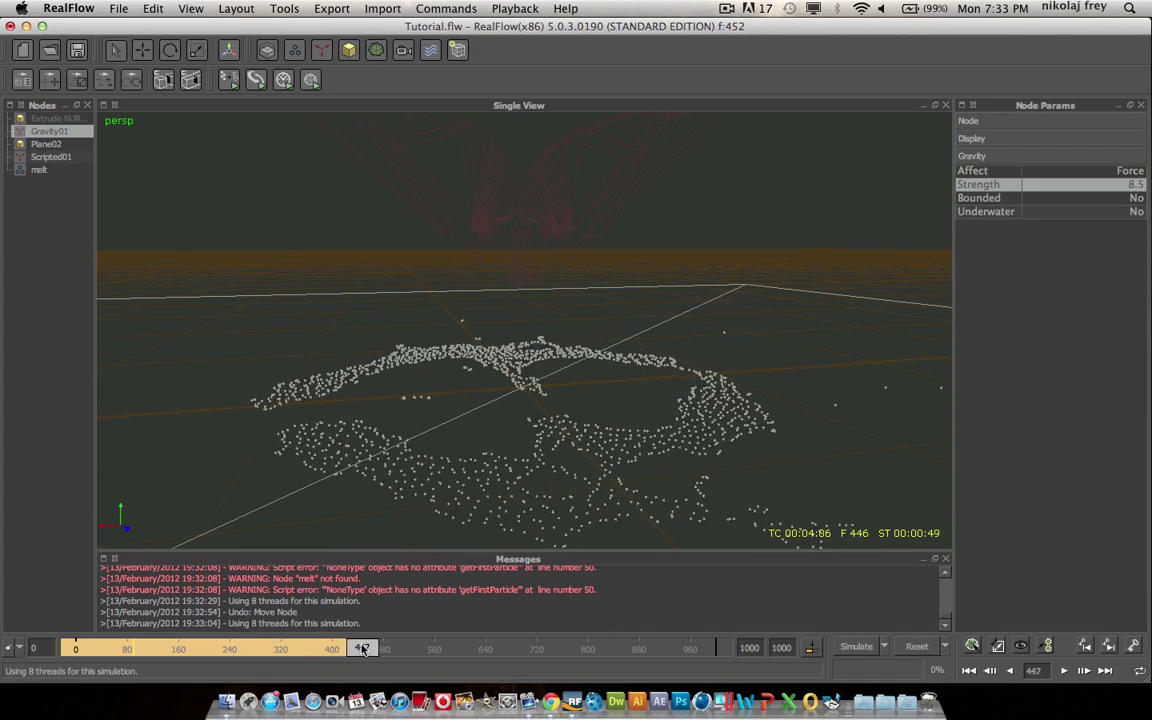
drag(362, 649, 77, 648)
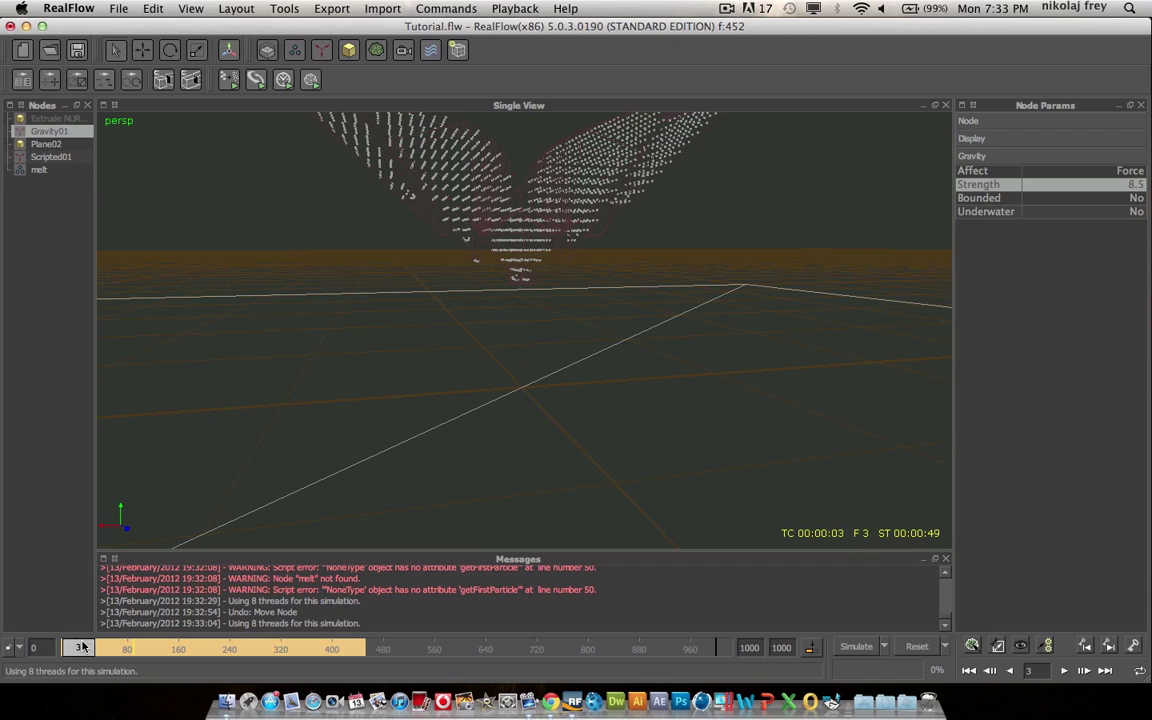
Add a standard particle mesh to the scene and check its contents for the melt emitter.
alt+drag(705, 218, 777, 362)
click(46, 200)
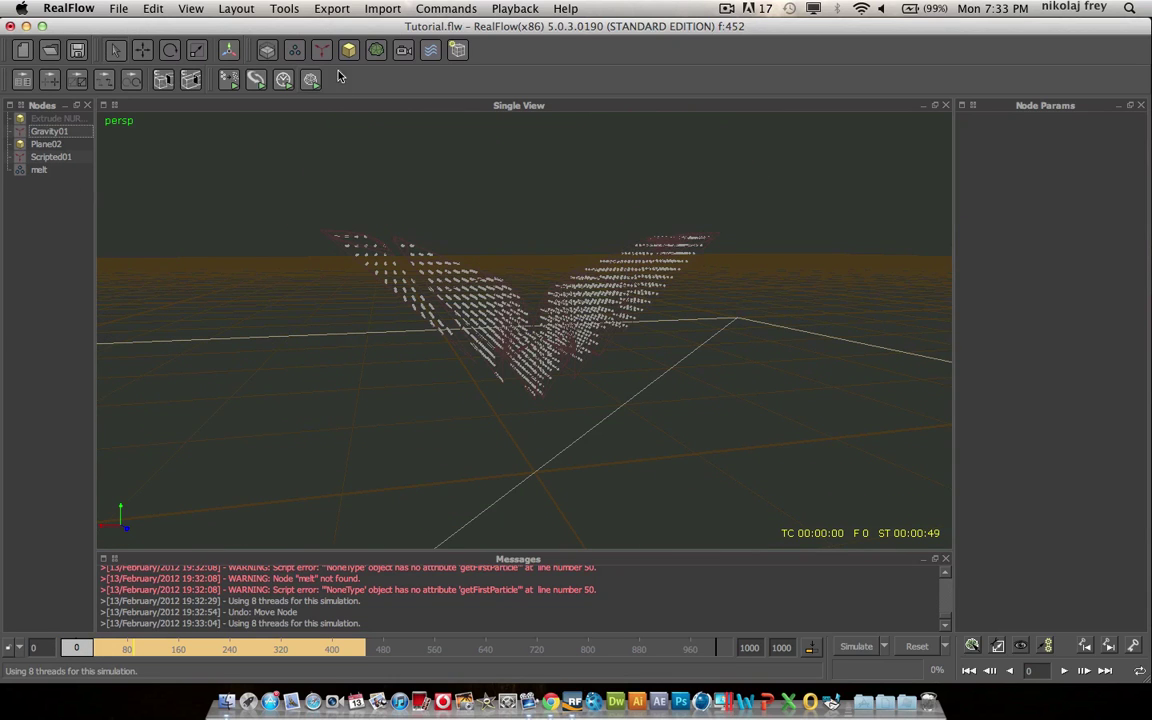
click(378, 50)
click(476, 84)
click(7, 146)
click(40, 198)
click(35, 157)
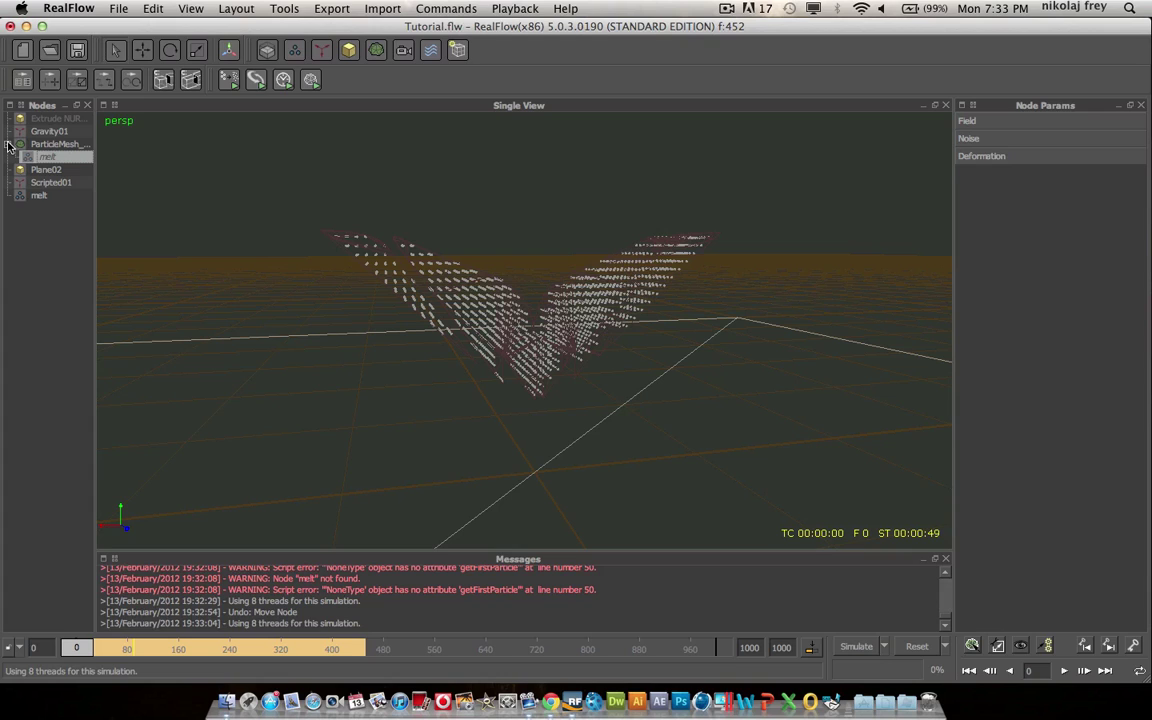
click(8, 146)
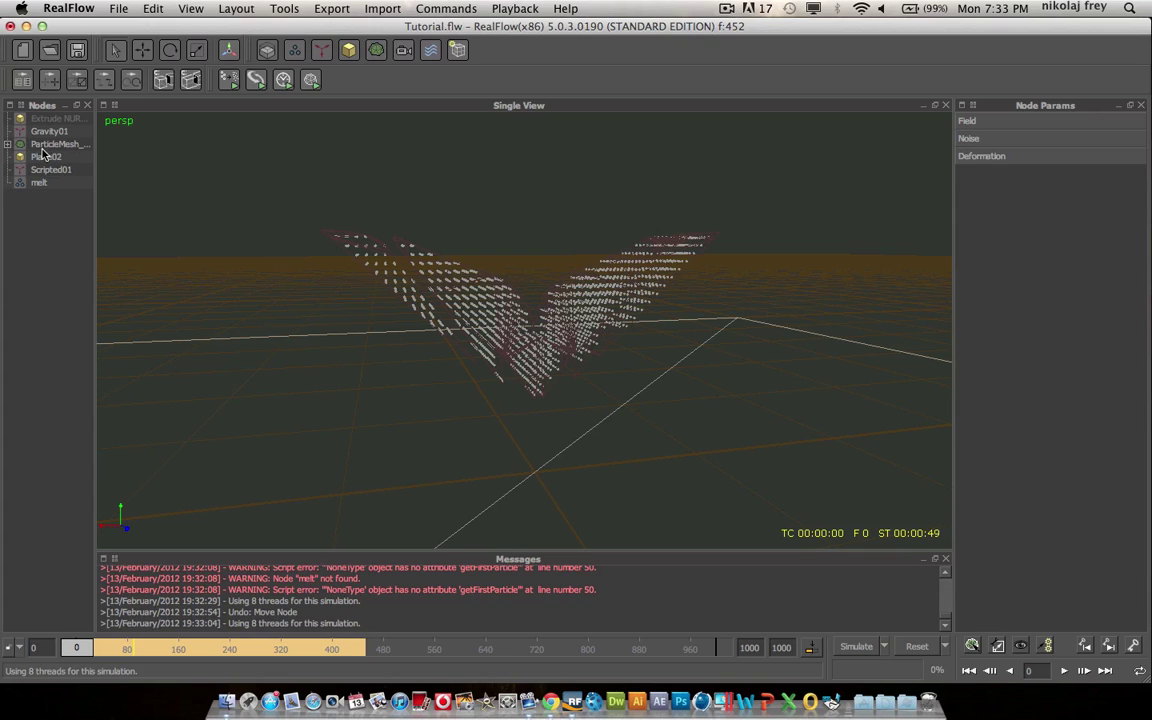
Enable the particle mesh's filter and set its Relaxation to 0.05.
click(45, 145)
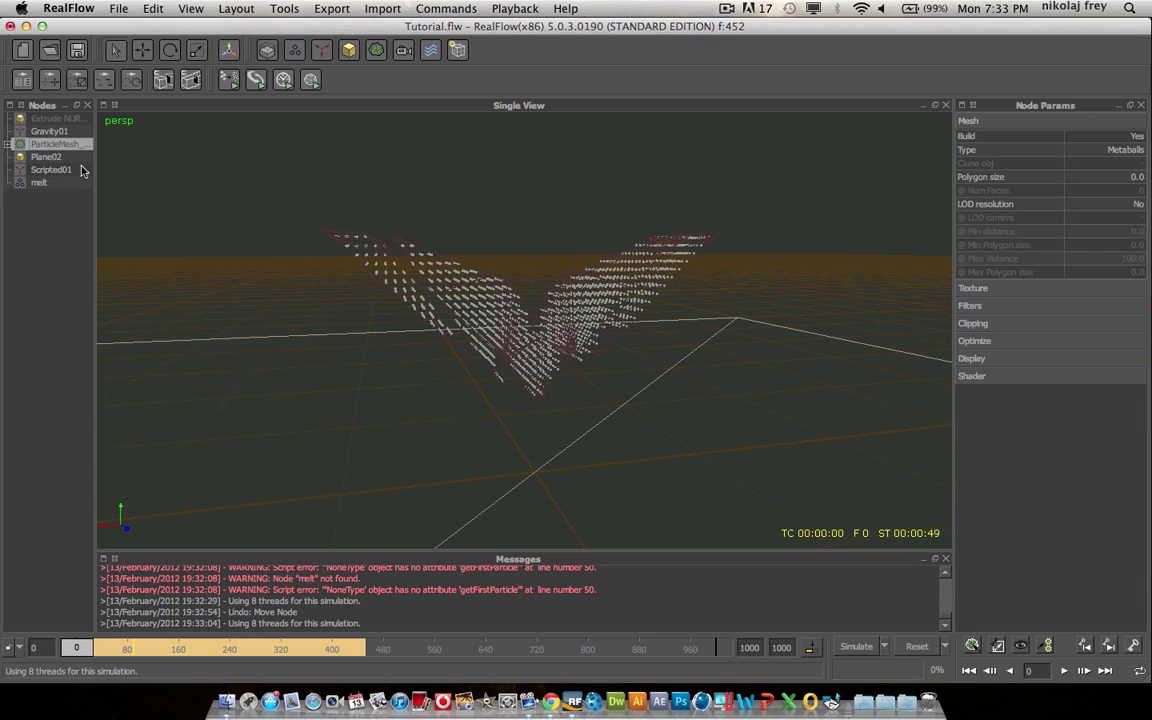
click(975, 305)
click(1140, 322)
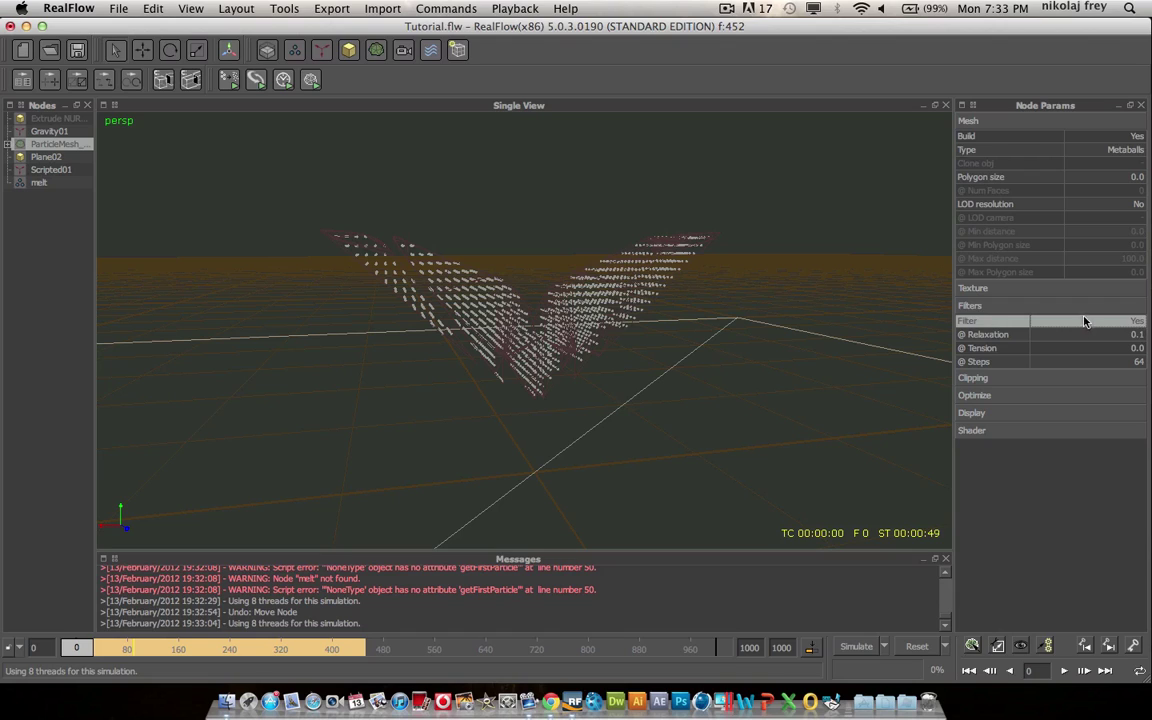
double_click(1140, 335)
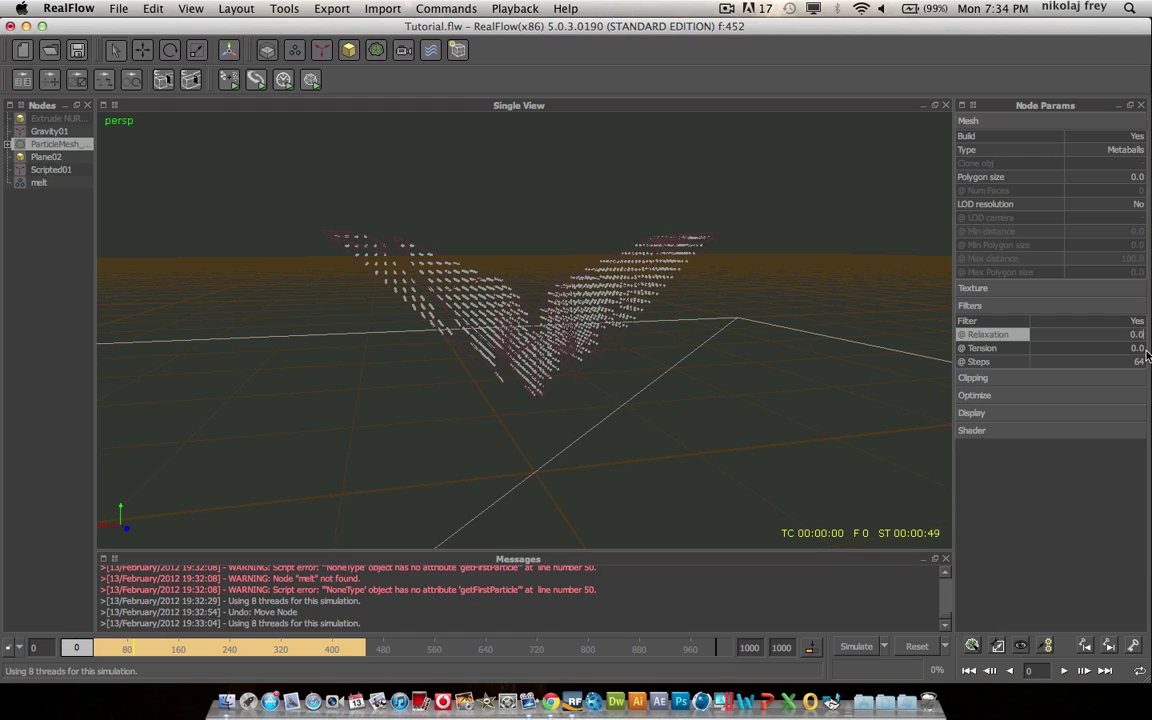
key(Return)
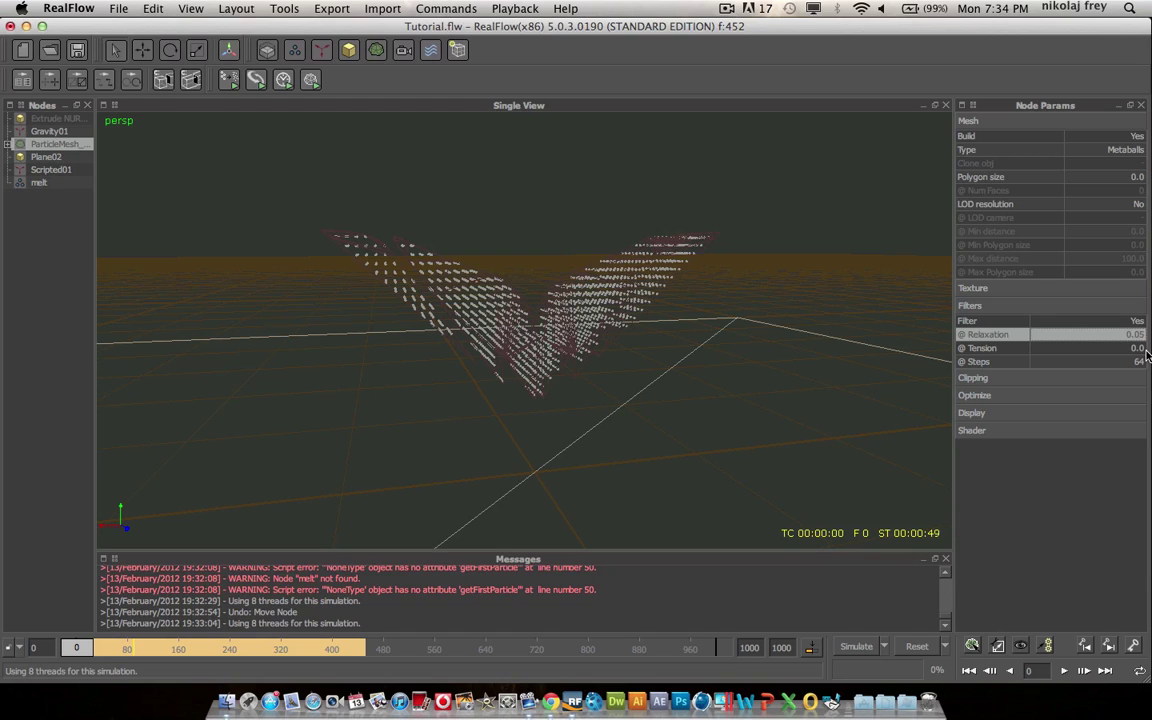
click(976, 305)
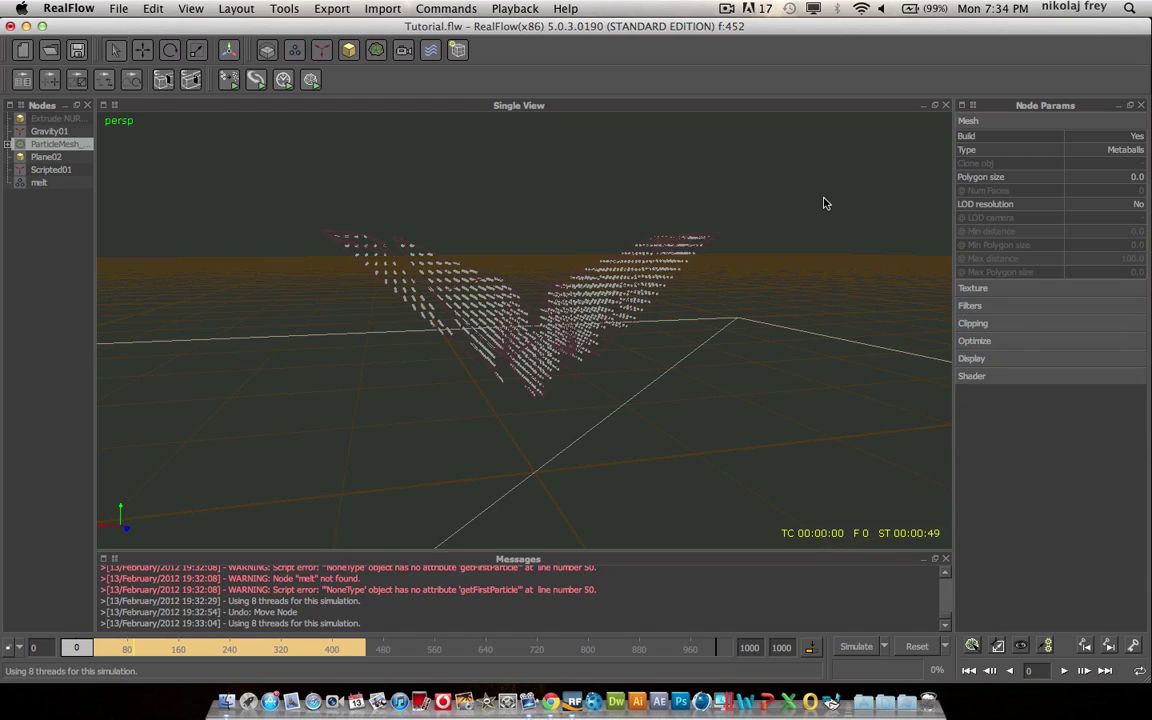
Change the particle mesh's display color to a bright yellow-orange.
key(9)
key(2)
alt+middle_drag(826, 219, 804, 182)
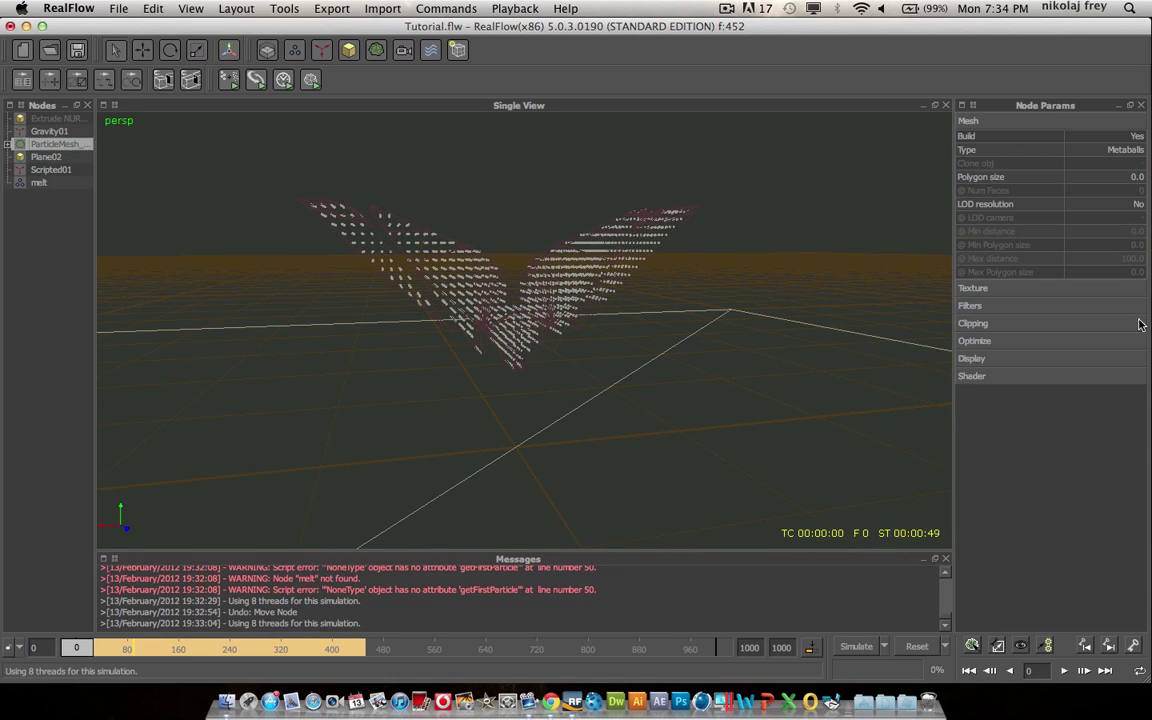
click(973, 362)
click(1105, 376)
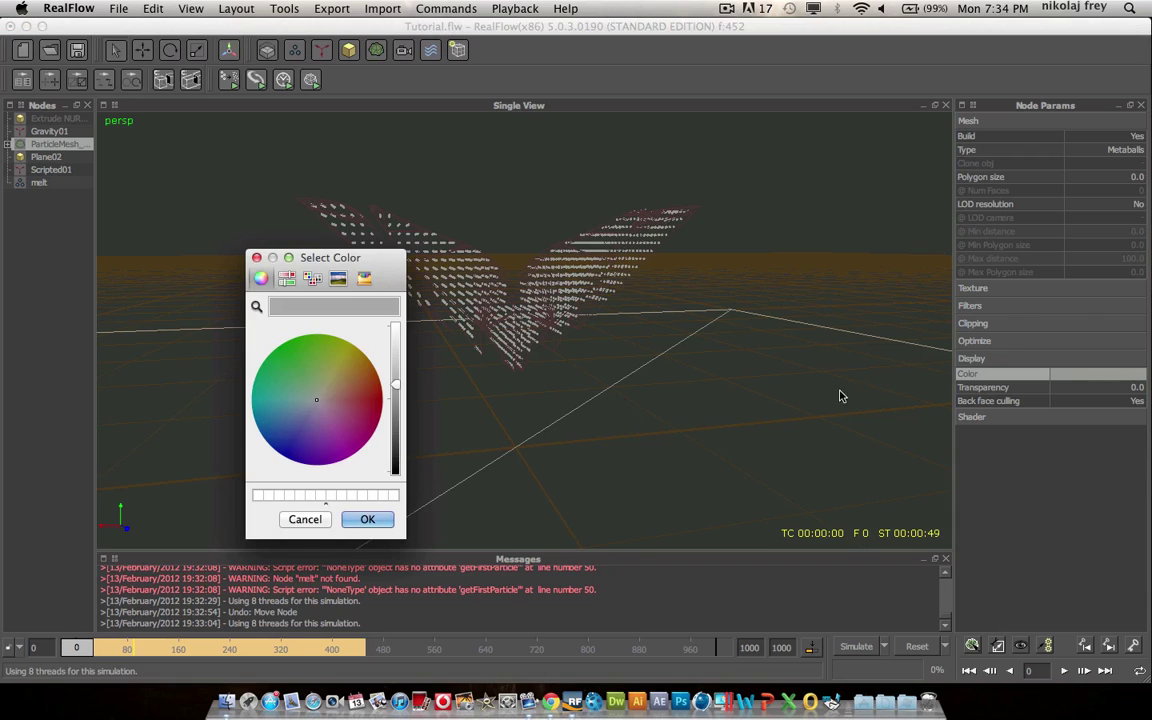
mouse_move(310, 396)
mouse_down()
mouse_move(386, 378)
mouse_move(392, 311)
mouse_up()
click(368, 520)
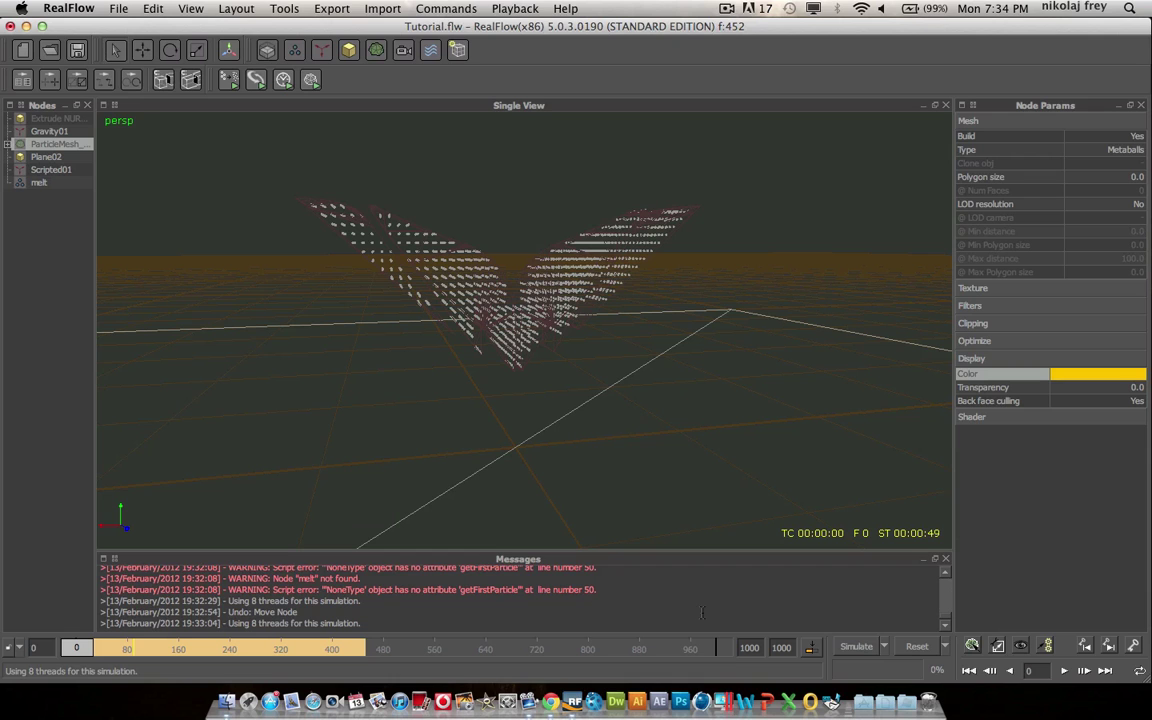
Reset the scene and simulate the melt with its particle mesh to about frame 151.
click(914, 648)
key(Return)
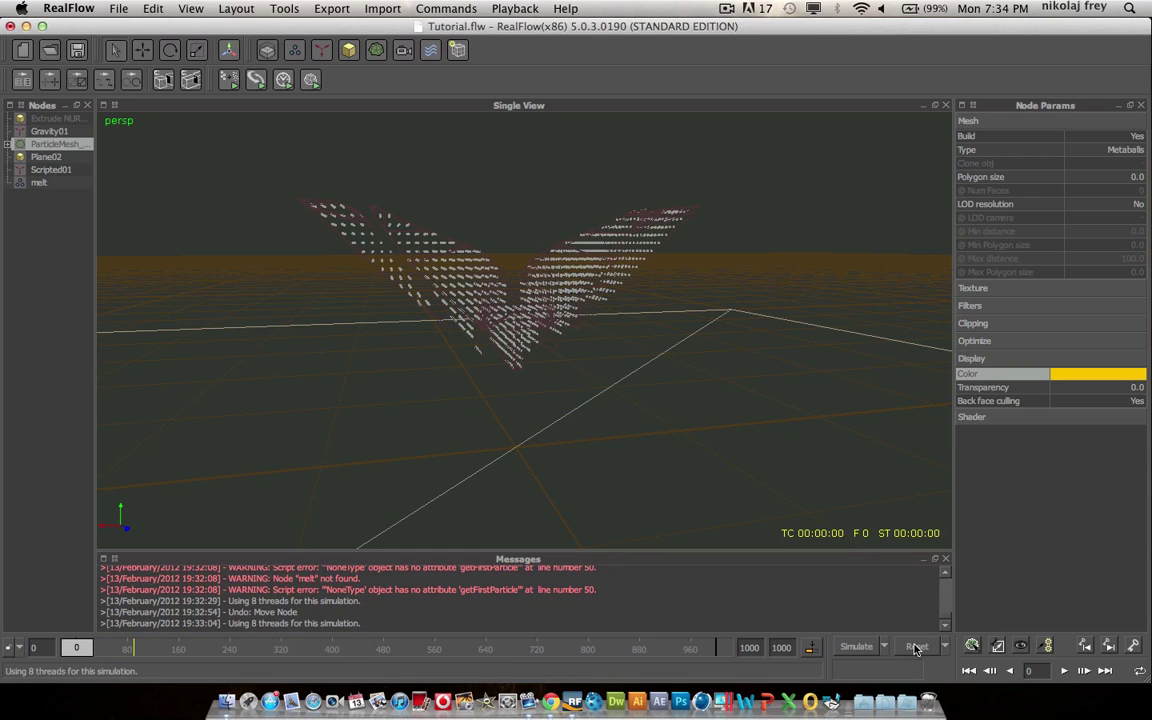
click(856, 648)
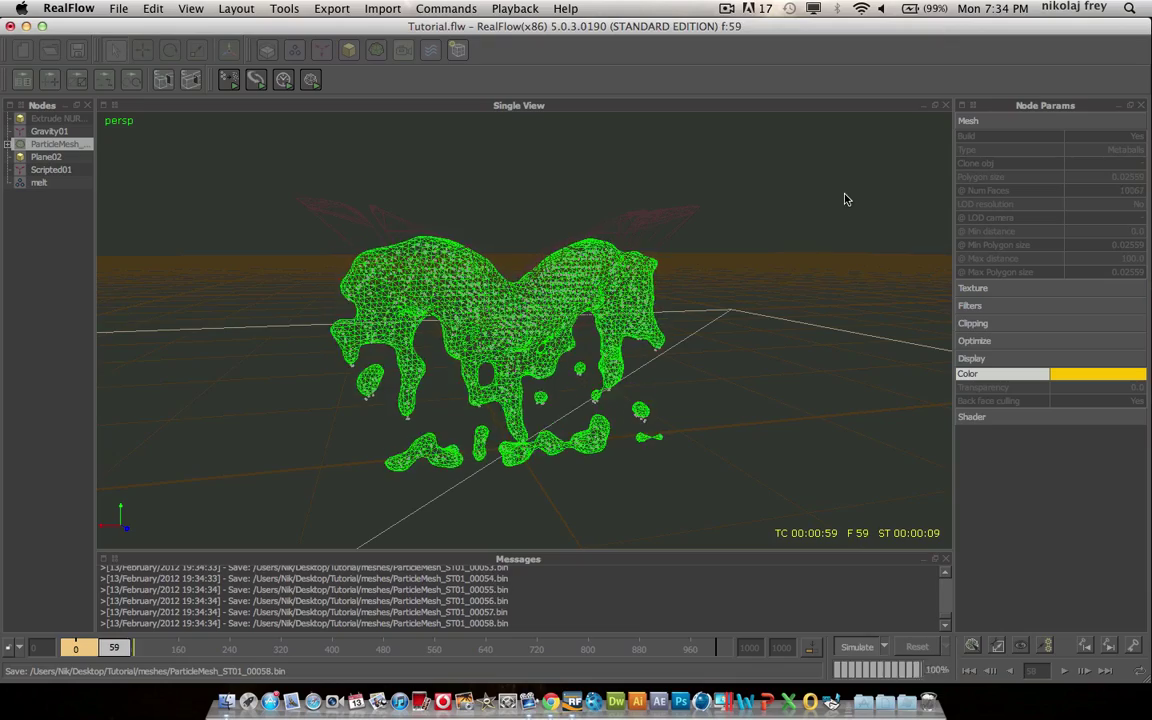
mouse_move(826, 188)
alt+mouse_down()
mouse_move(743, 180)
mouse_move(653, 198)
mouse_move(830, 183)
mouse_move(818, 311)
mouse_move(818, 224)
mouse_move(805, 291)
mouse_move(825, 177)
alt+mouse_up()
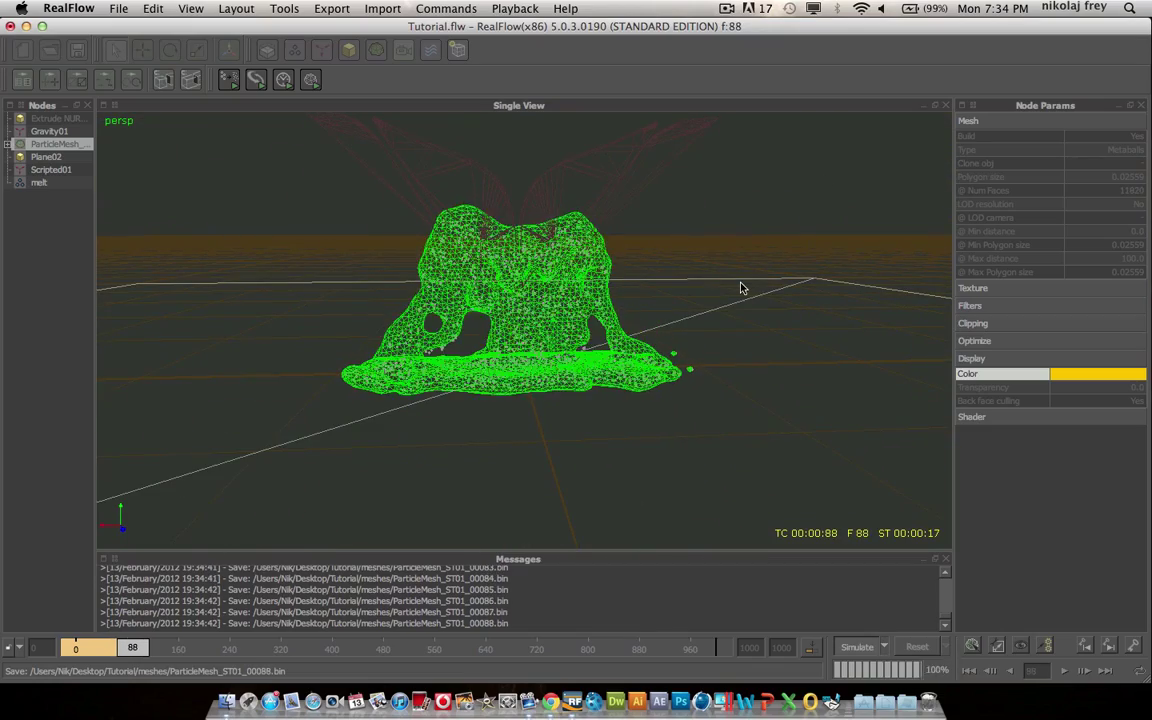
alt+drag(741, 288, 689, 321)
click(45, 230)
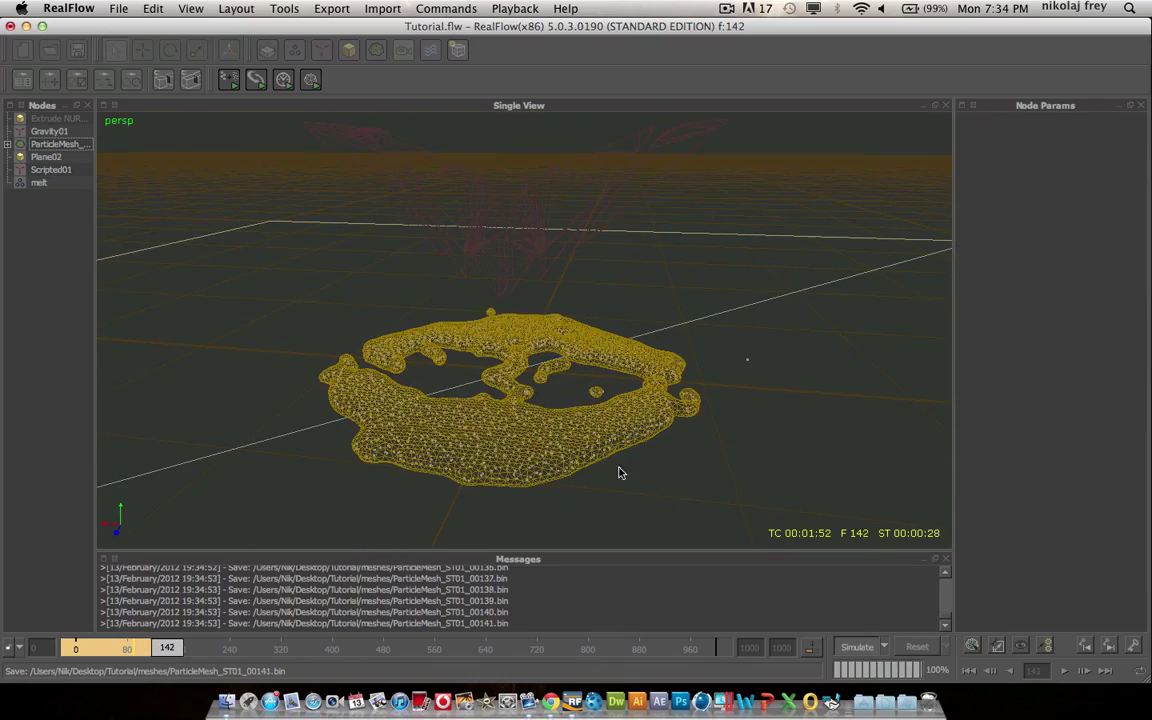
click(848, 647)
Return the timeline to frame 26 and display the scene shaded to inspect the dripping mesh up close.
drag(160, 648, 120, 648)
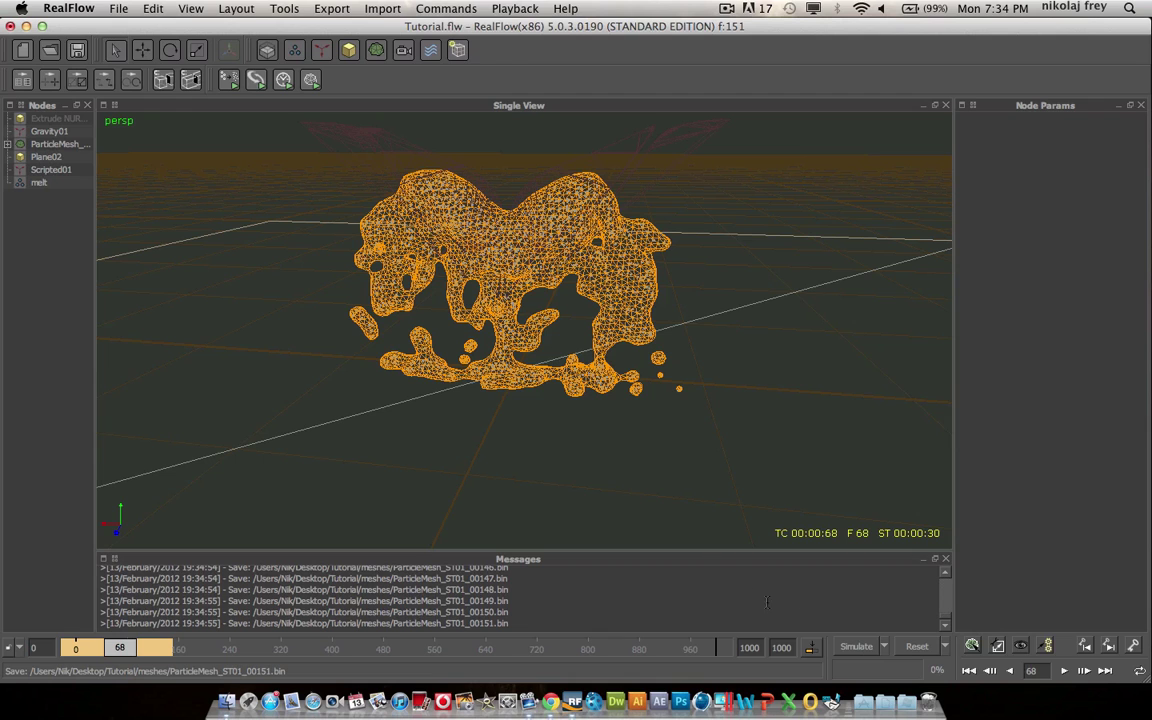
mouse_move(99, 640)
mouse_down()
mouse_move(112, 648)
mouse_move(74, 648)
mouse_move(94, 654)
mouse_up()
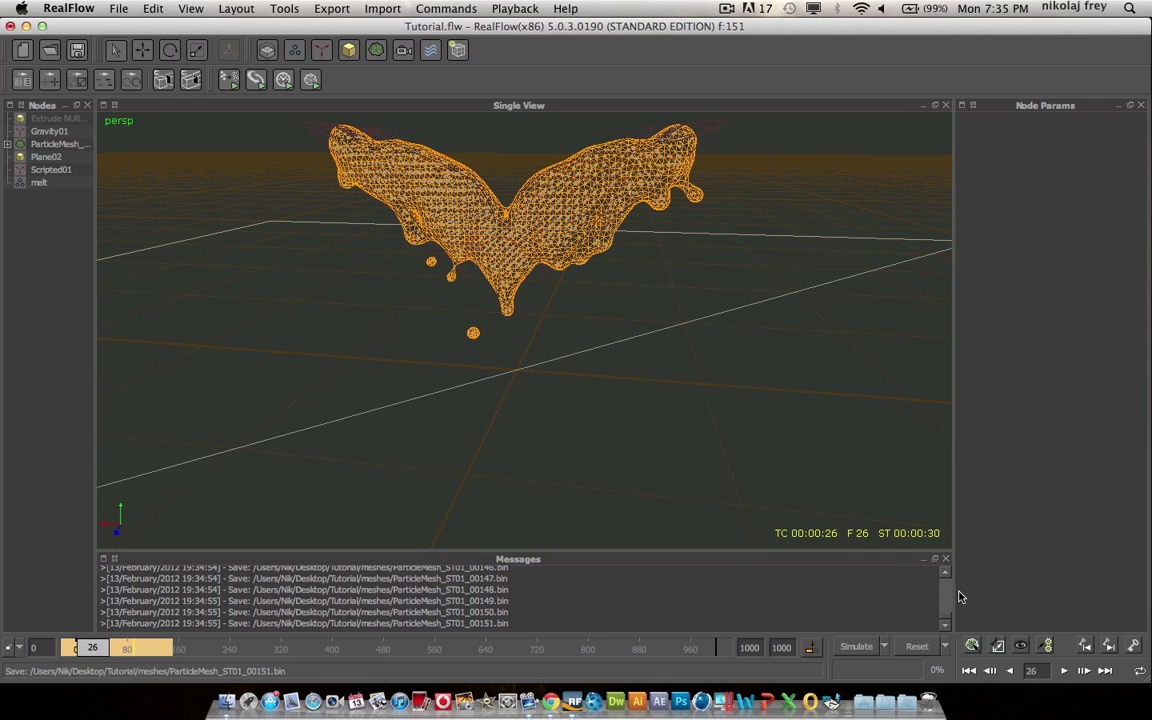
key(0)
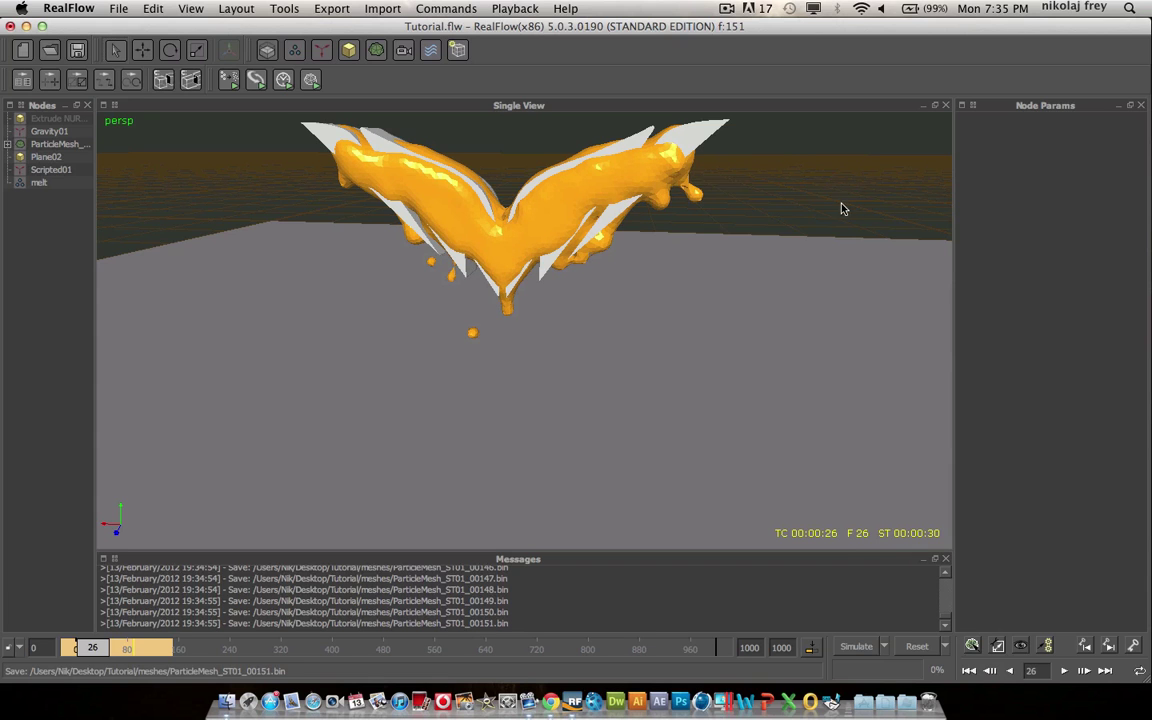
alt+middle_drag(800, 183, 820, 262)
alt+right_drag(820, 262, 787, 265)
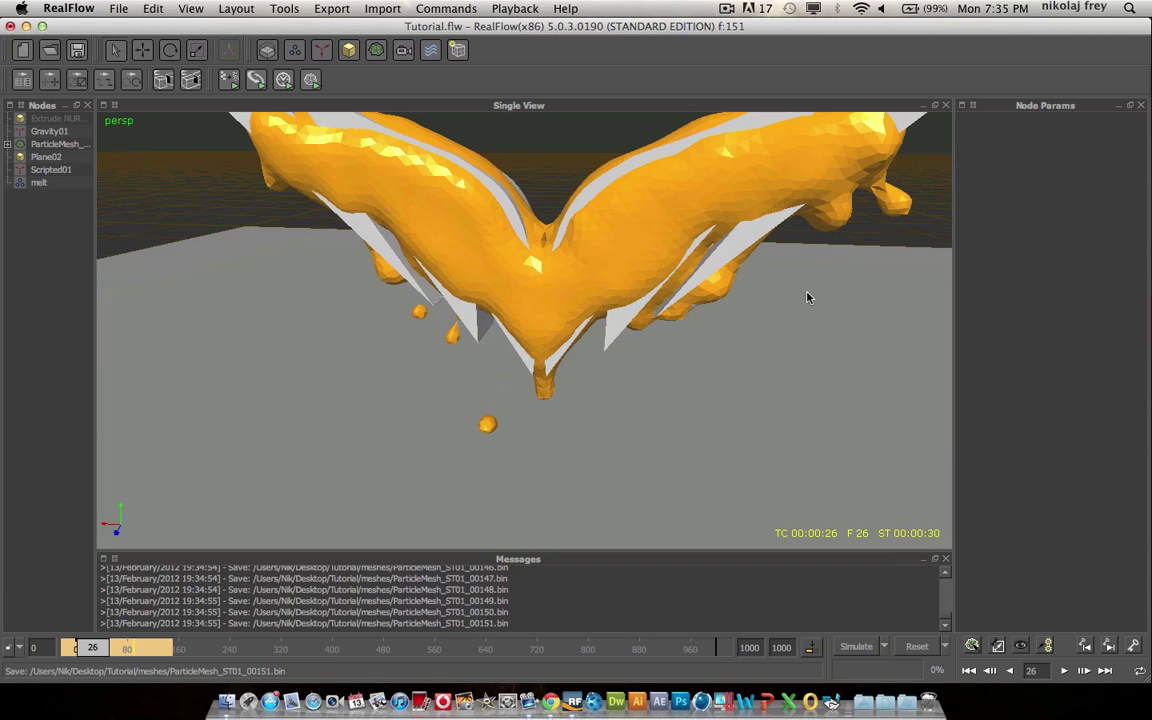
Display the orange particle mesh with smooth shading instead of faceted polygons.
alt+drag(808, 297, 853, 305)
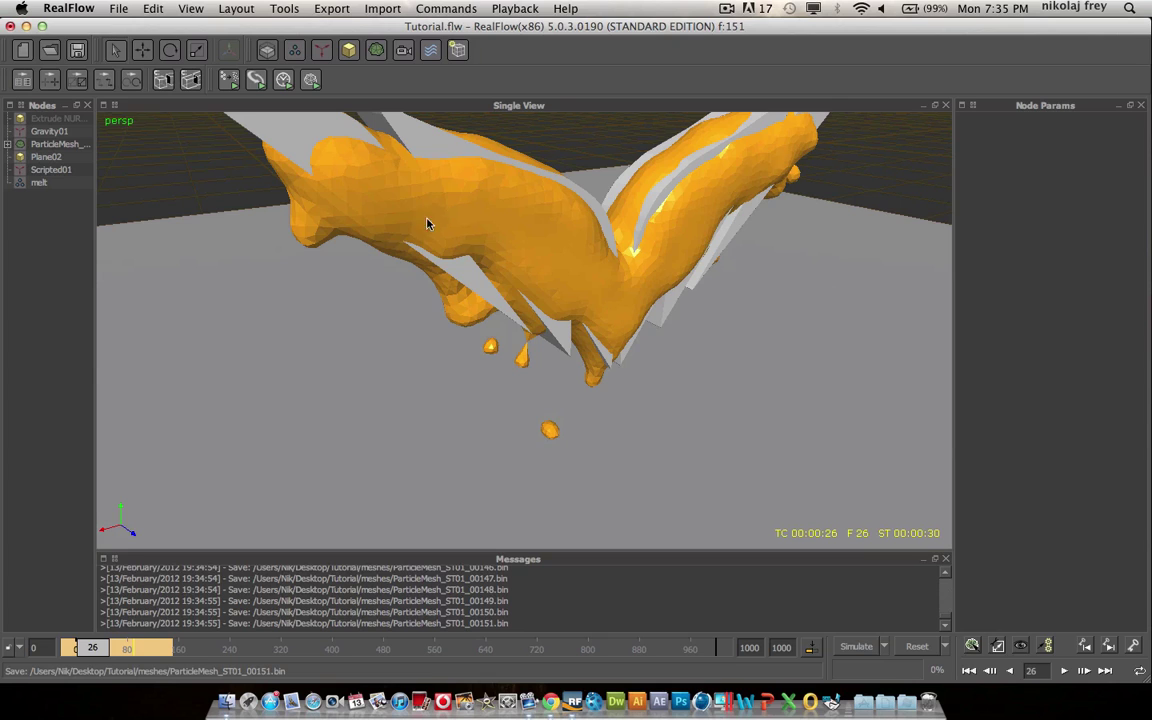
click(42, 144)
click(40, 222)
key(0)
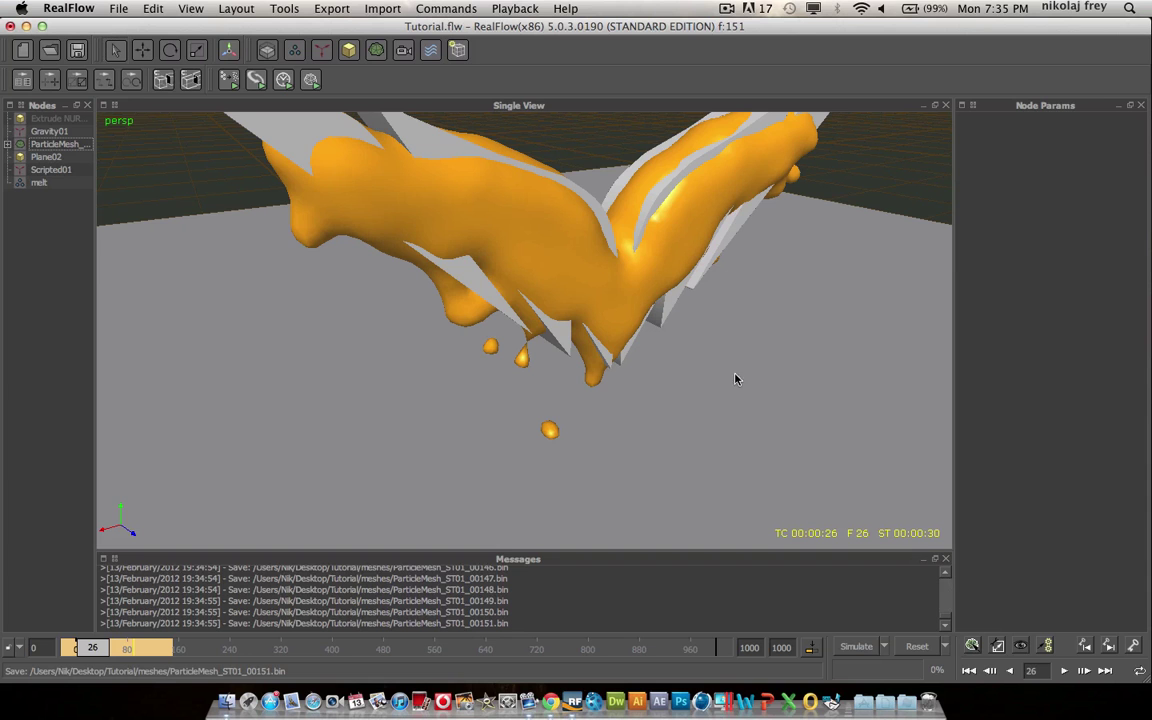
Play back the simulated melt, then replay it from the first frame to about frame 154.
click(1062, 672)
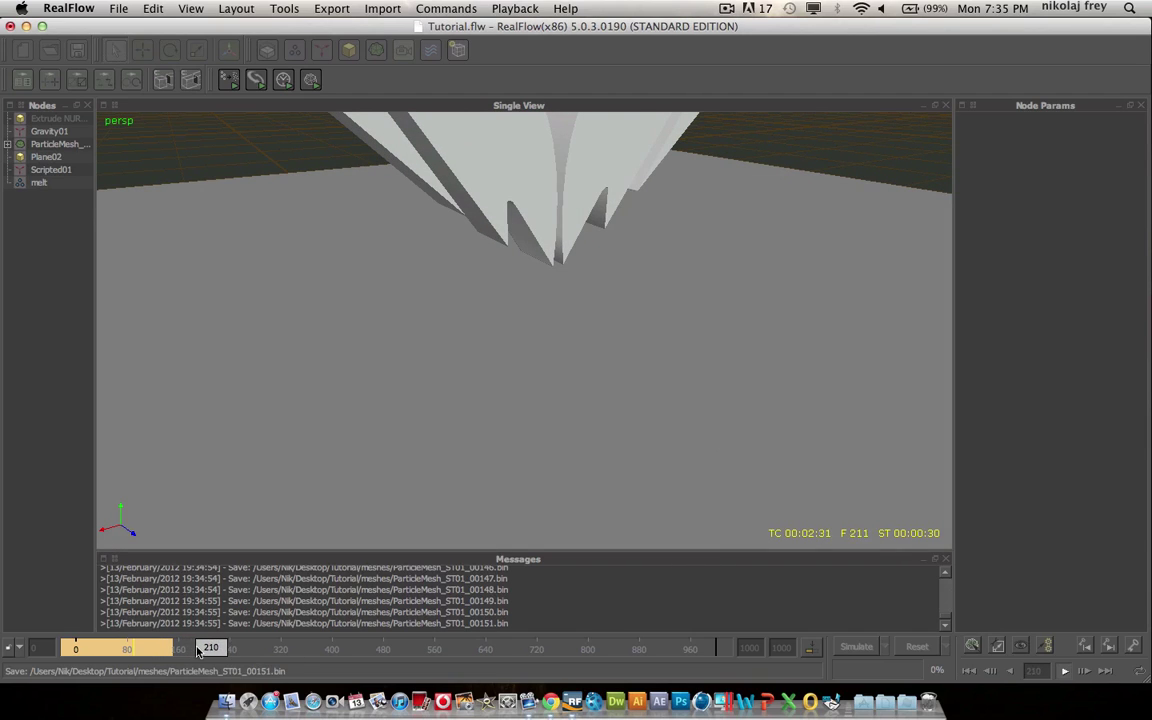
click(1063, 674)
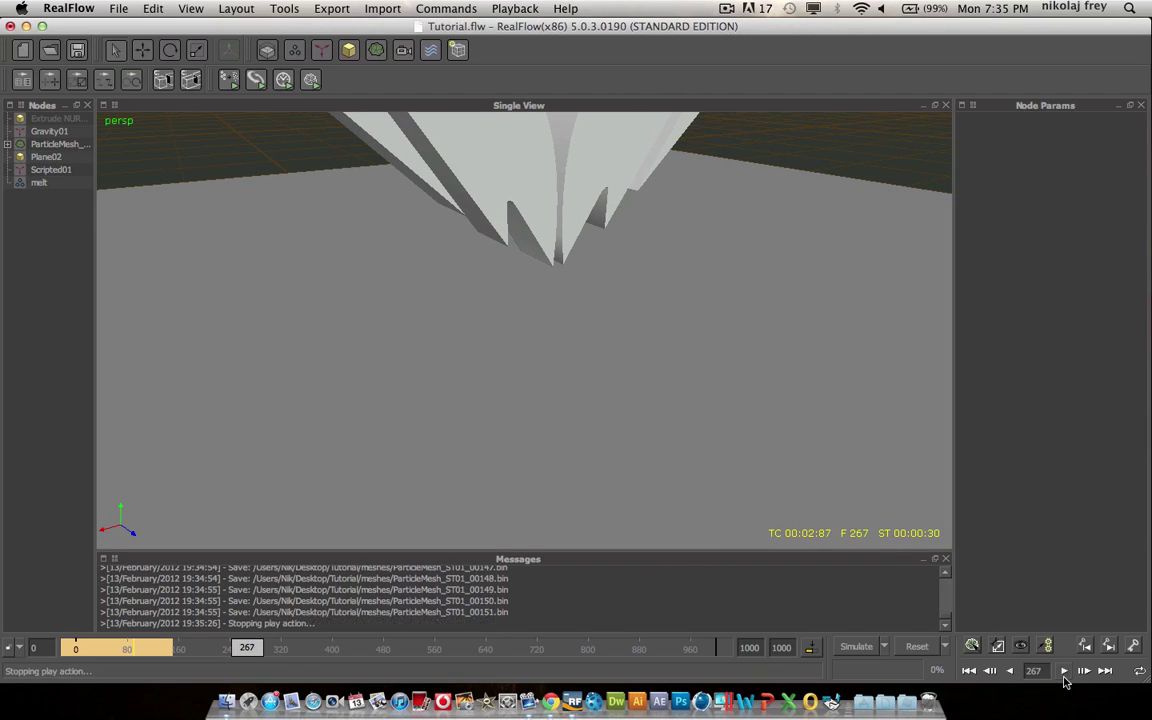
click(969, 671)
click(1065, 673)
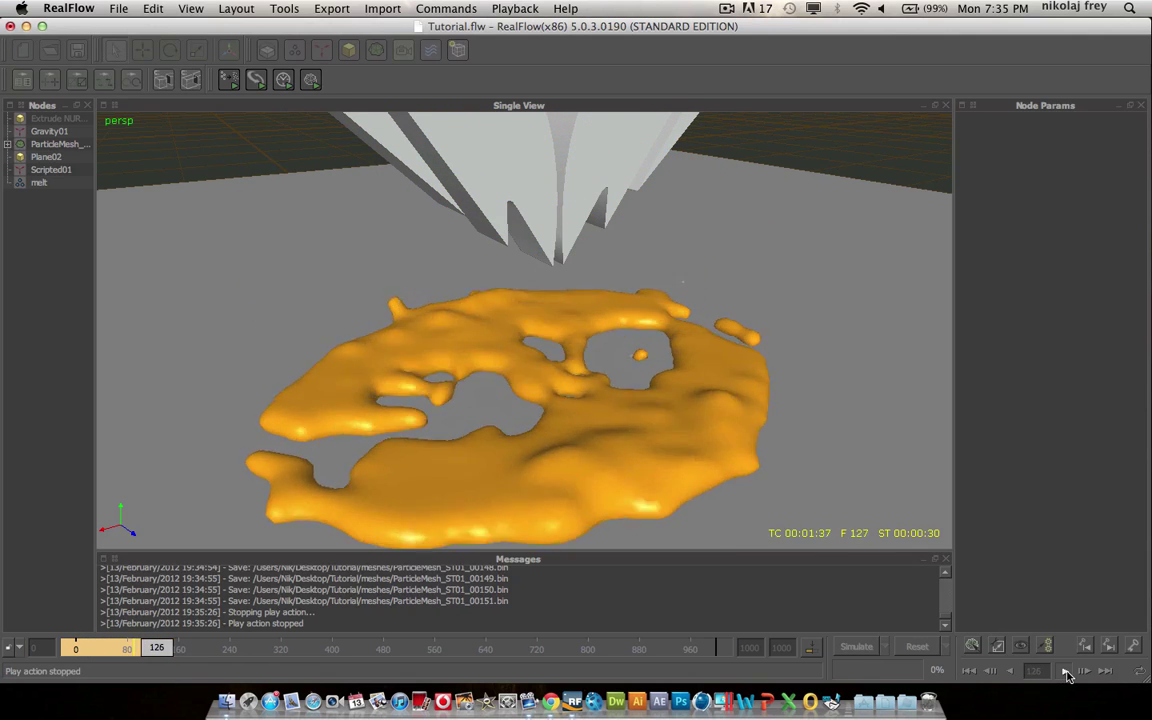
click(1065, 673)
Inspect the melting mesh from a lower, wider front view at frames 56 and 78.
alt+drag(771, 263, 712, 333)
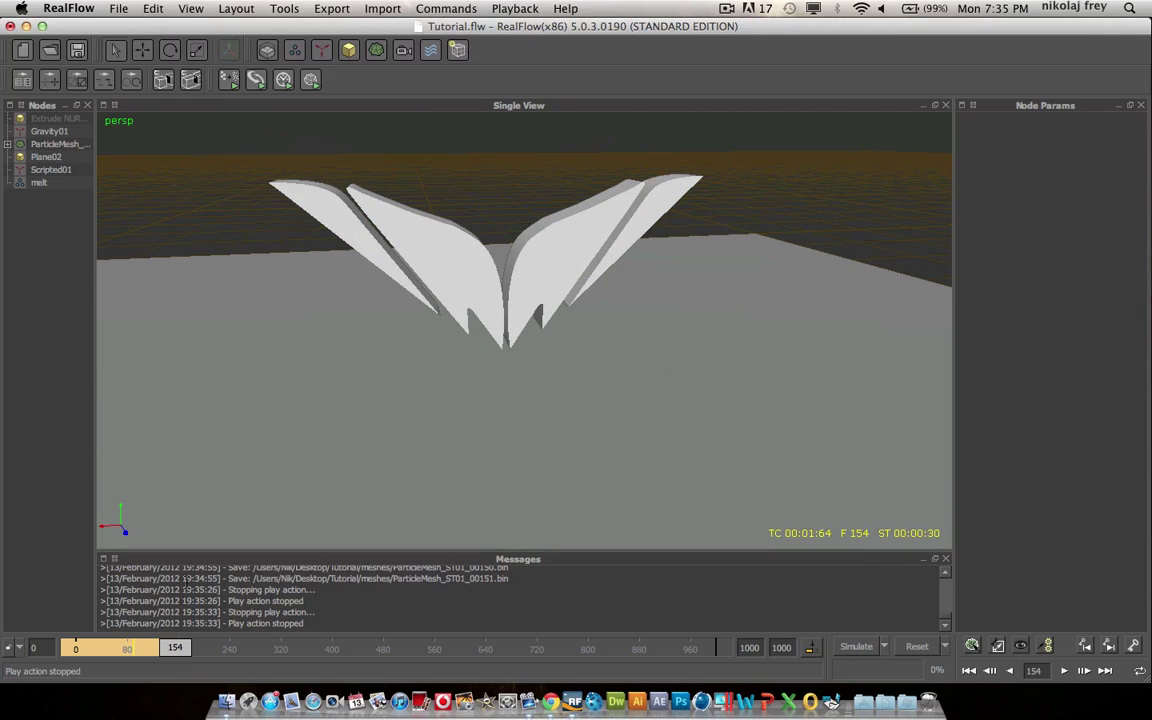
drag(170, 651, 113, 650)
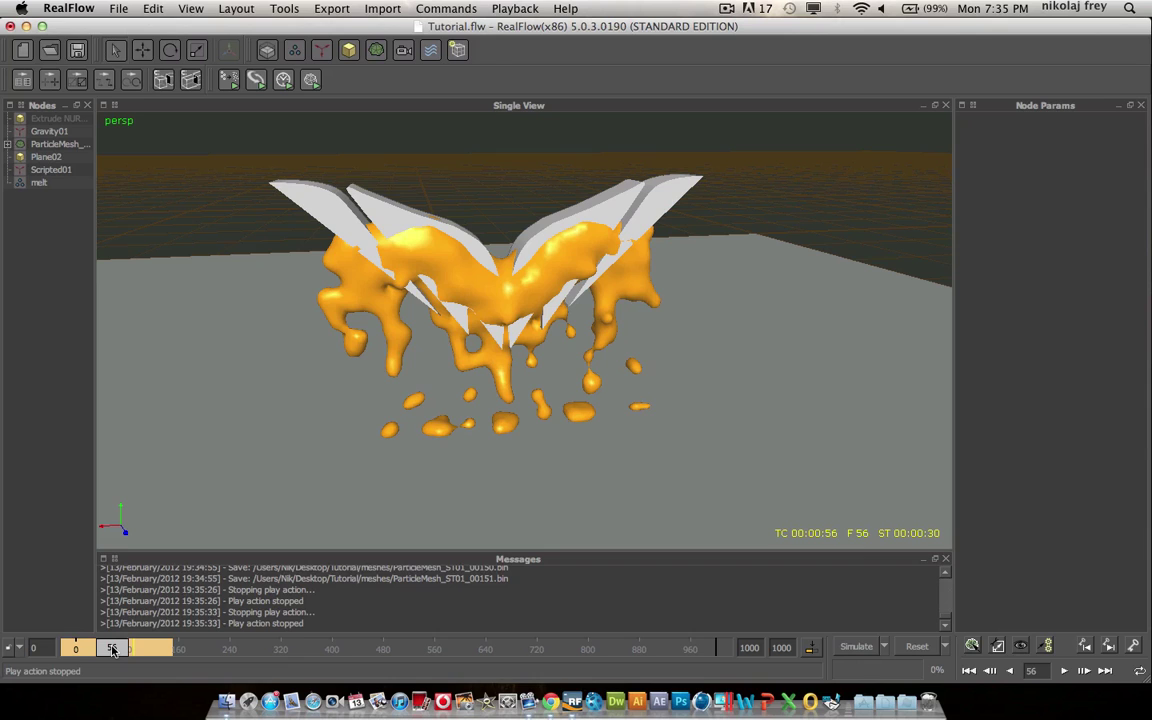
mouse_move(113, 650)
mouse_down()
mouse_move(154, 651)
mouse_move(127, 651)
mouse_up()
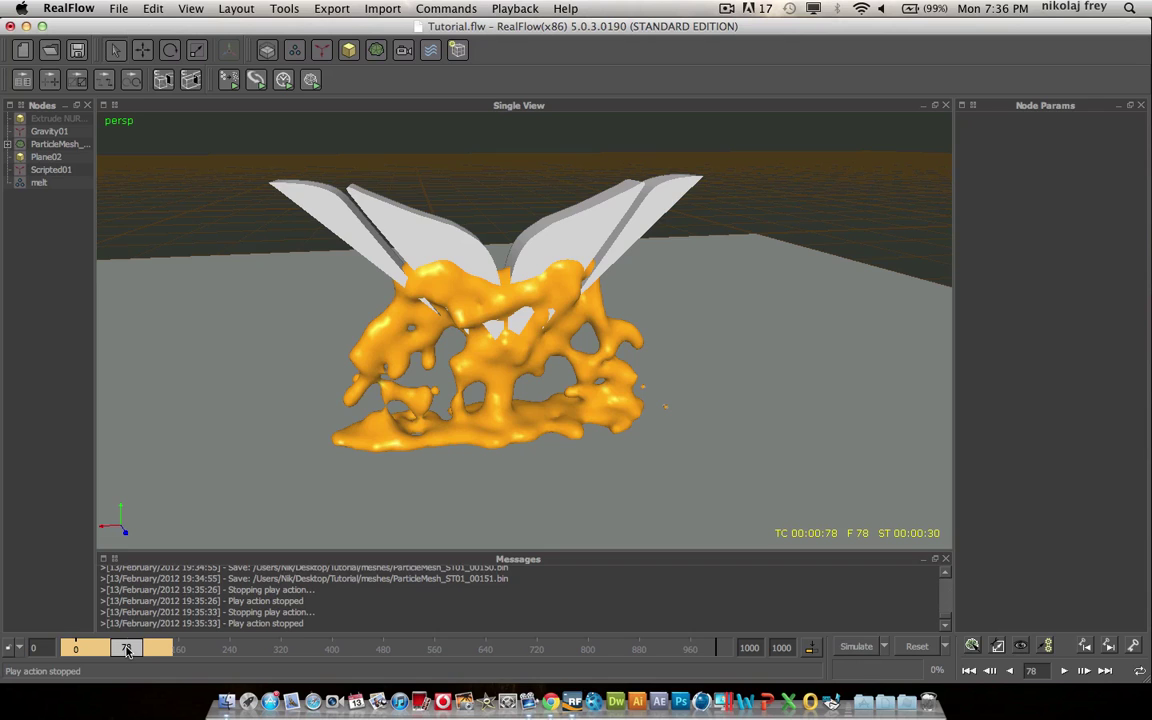
Return the timeline to frame 0 and simulate the melt again to about frame 195.
drag(127, 651, 73, 651)
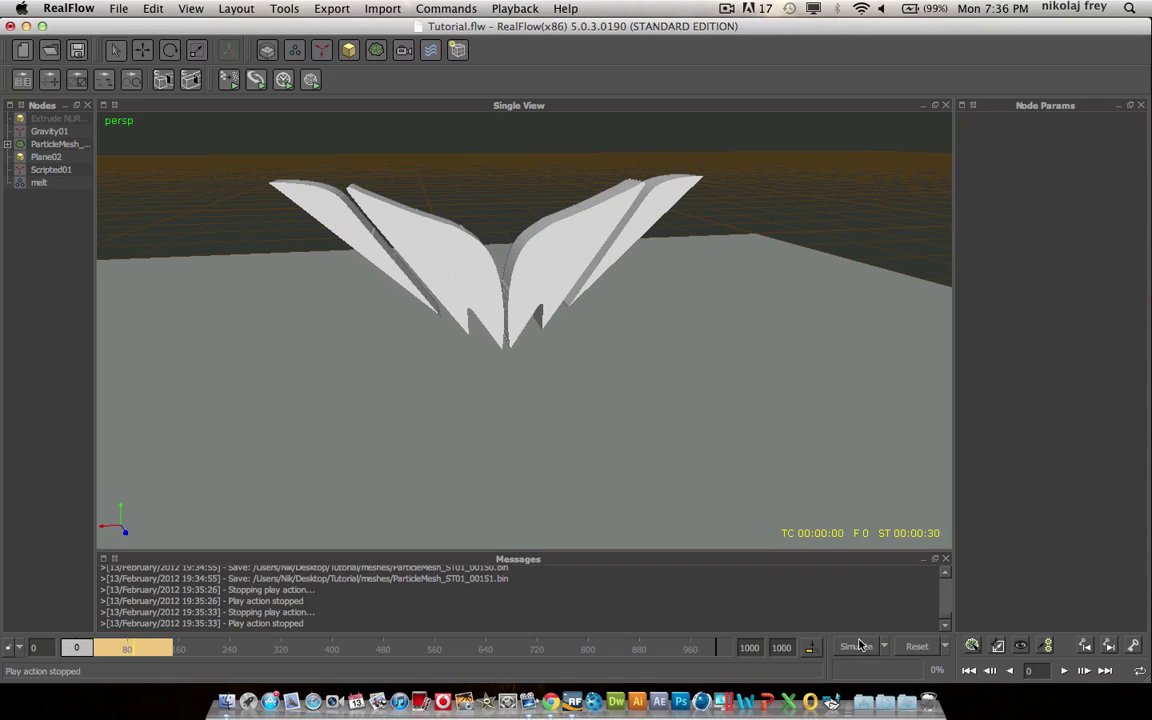
click(860, 646)
click(553, 383)
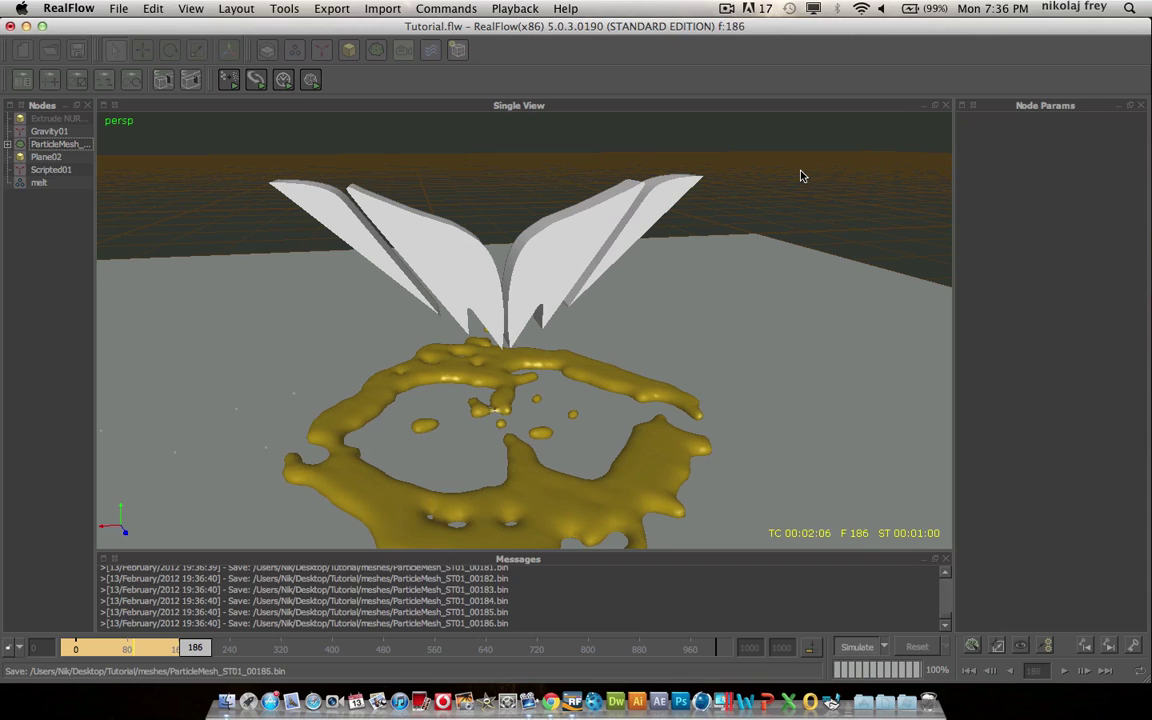
click(855, 650)
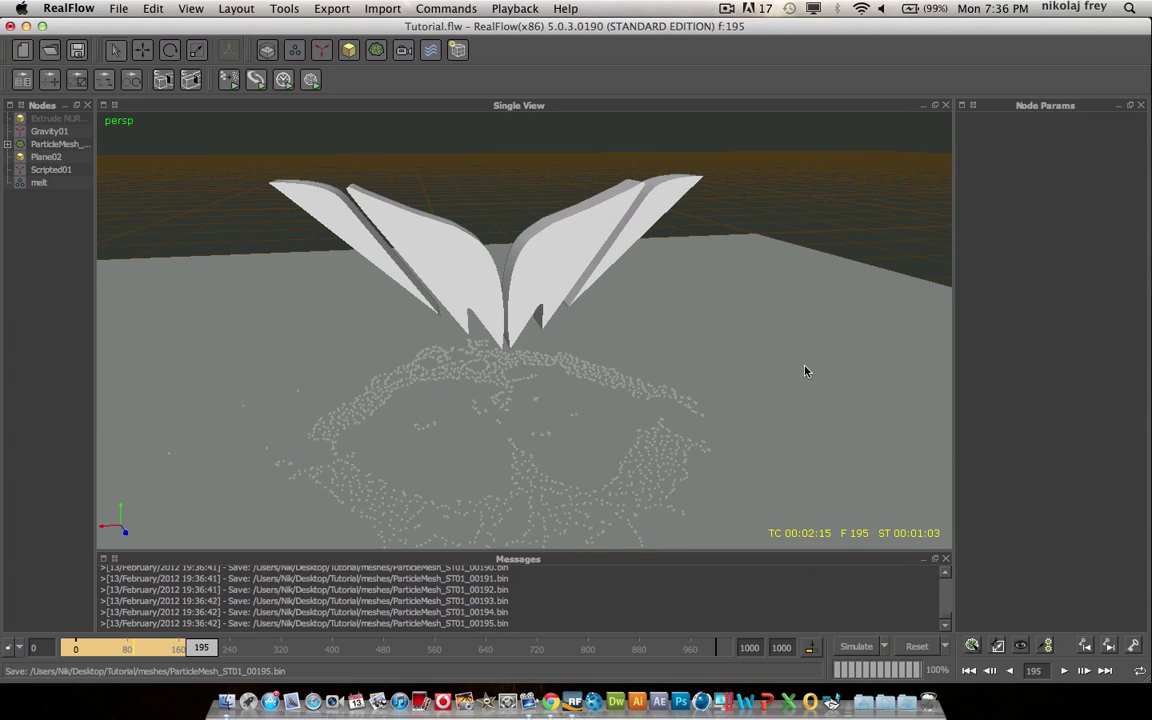
Review the new melt simulation from frame 47, playing it to frame 80 and returning to frame 68.
alt+middle_drag(807, 370, 835, 275)
drag(204, 650, 107, 654)
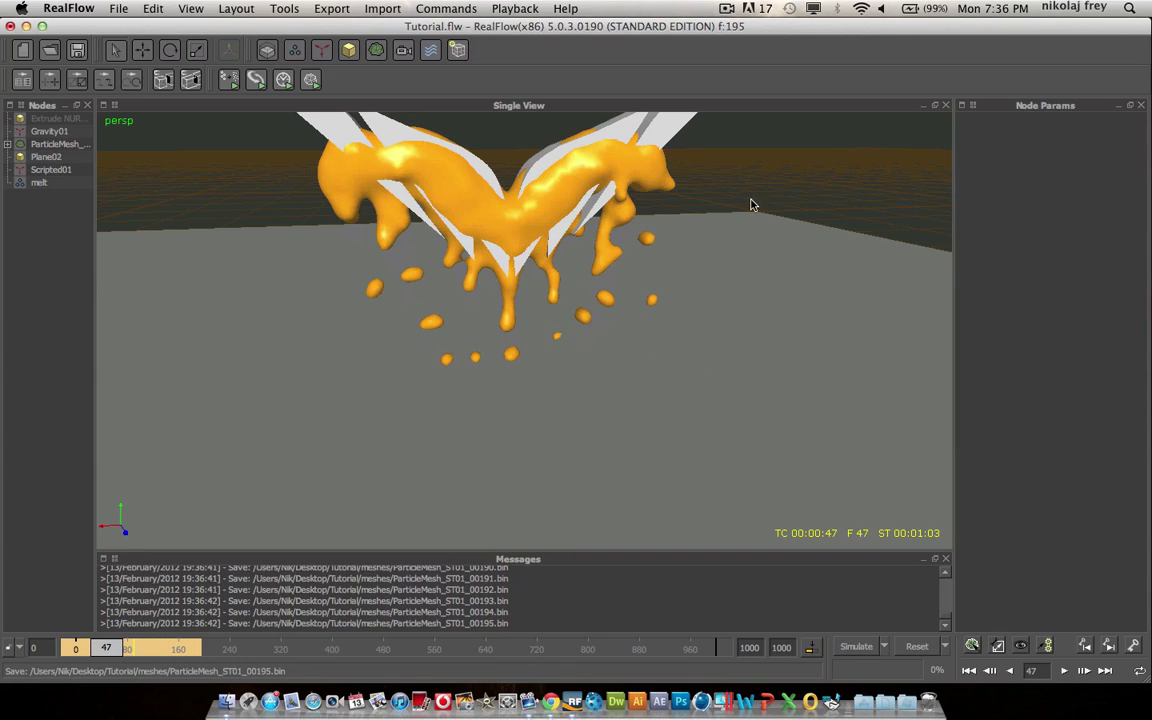
alt+drag(759, 190, 840, 318)
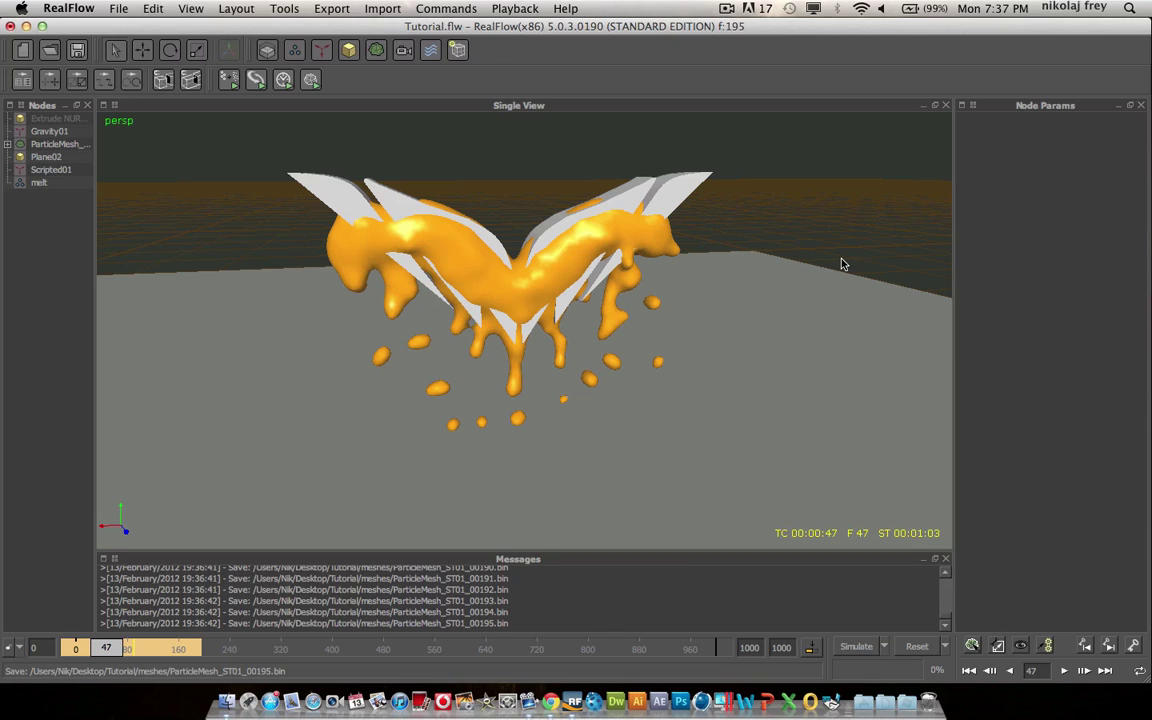
click(1063, 671)
click(1063, 671)
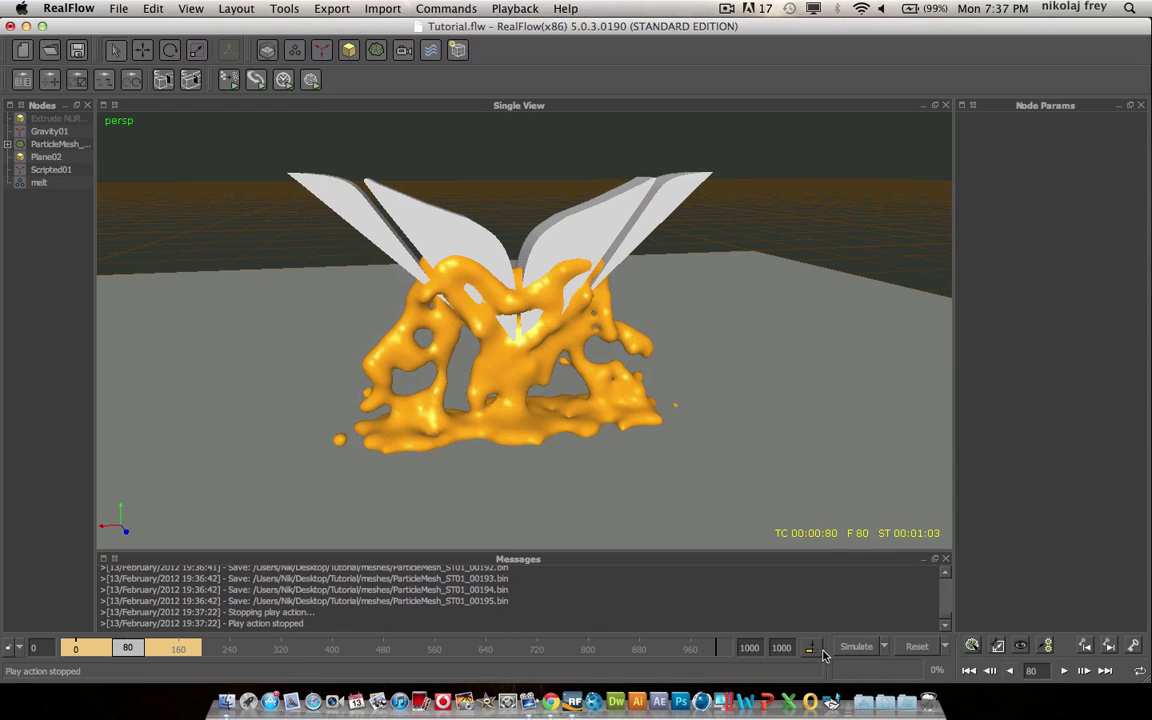
mouse_move(128, 650)
mouse_down()
mouse_move(72, 656)
mouse_move(120, 655)
mouse_up()
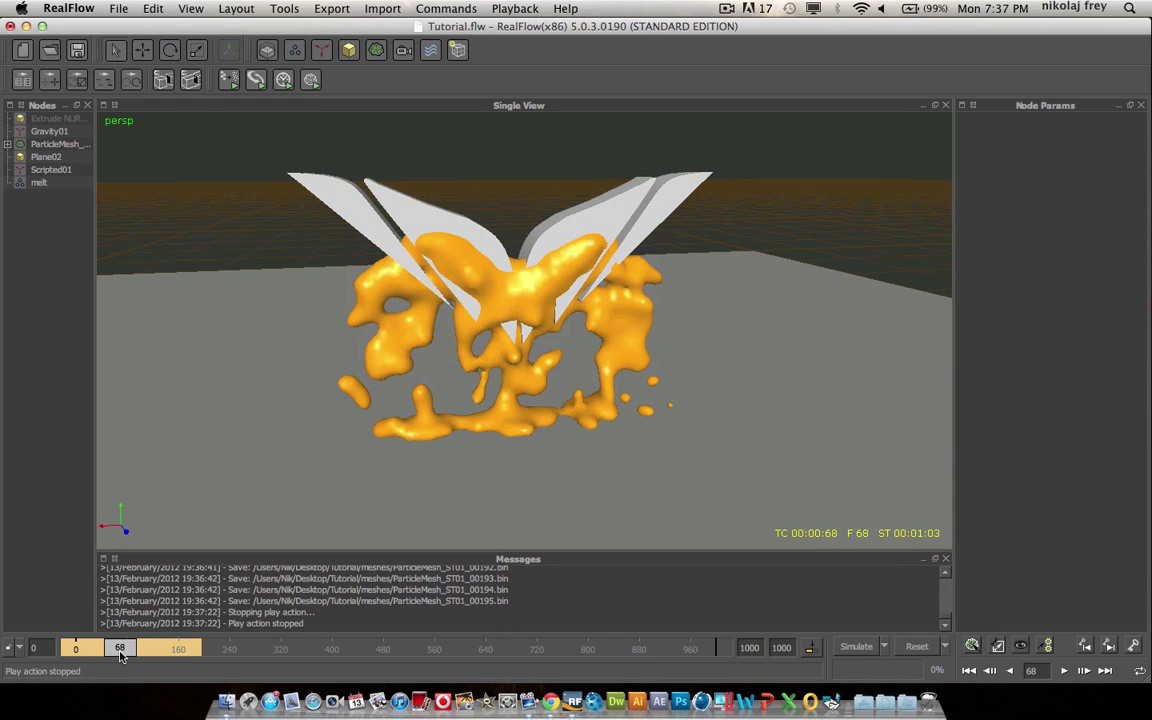